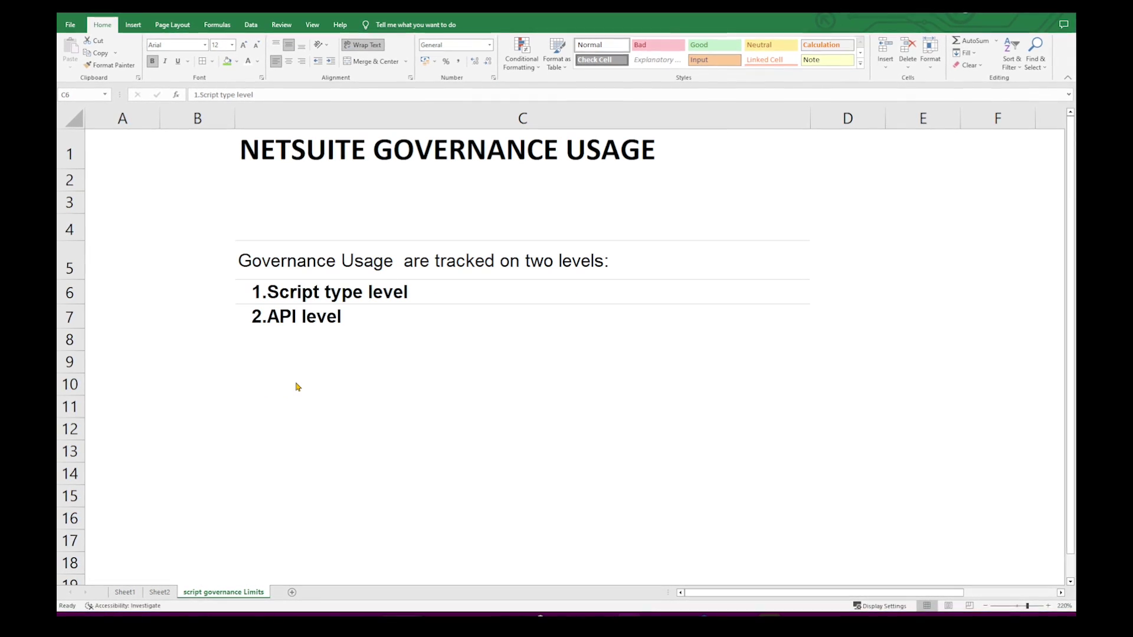
- Review the usage unit limits per script type in the help article and the SuiteScript Governance Usage Limit tables, including Map/Reduce
click(229, 284)
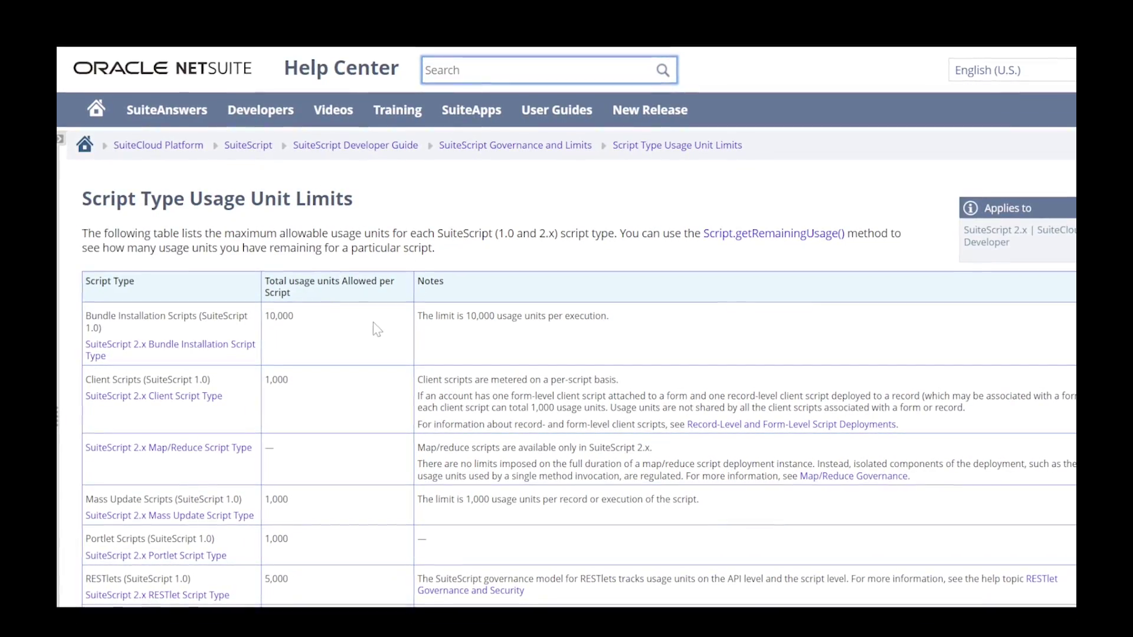
drag(611, 317, 415, 317)
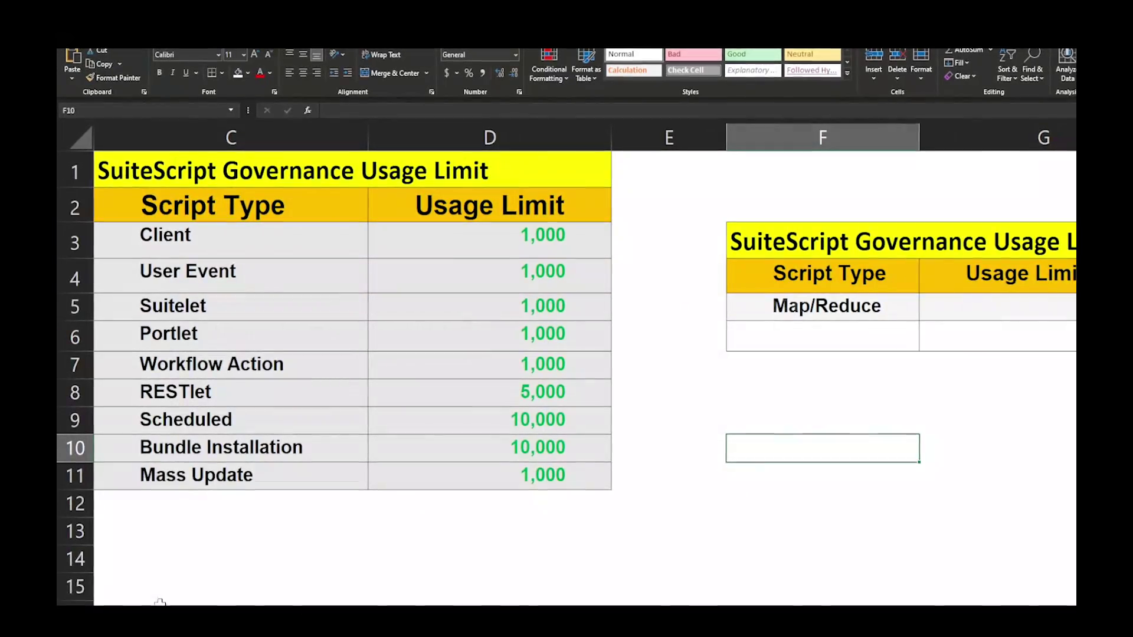
click(616, 313)
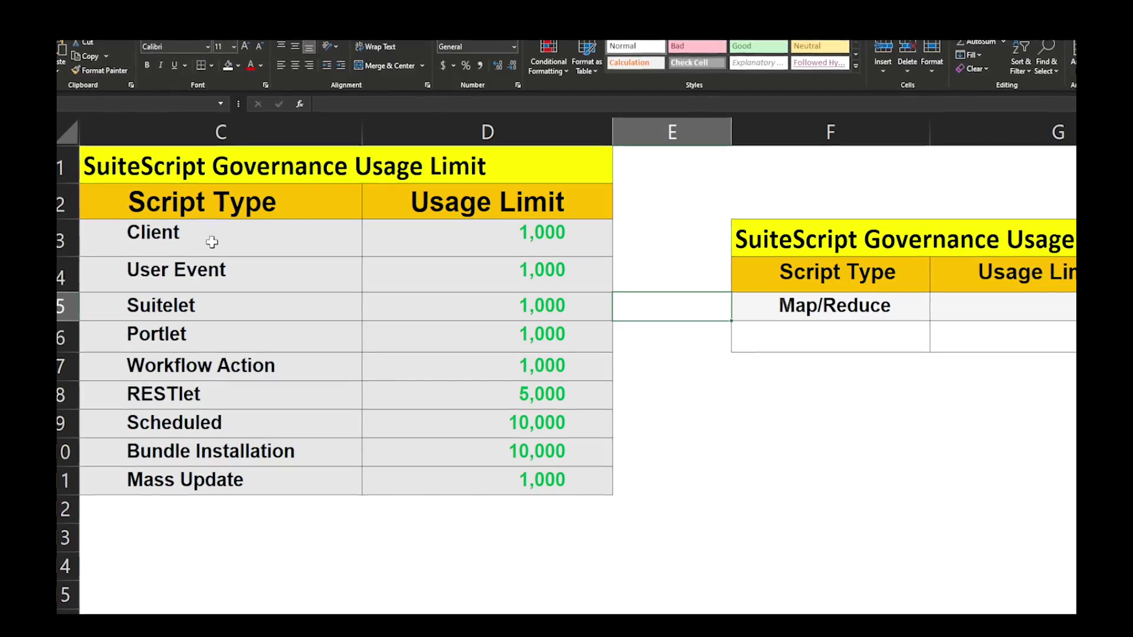
click(490, 301)
click(495, 394)
click(806, 301)
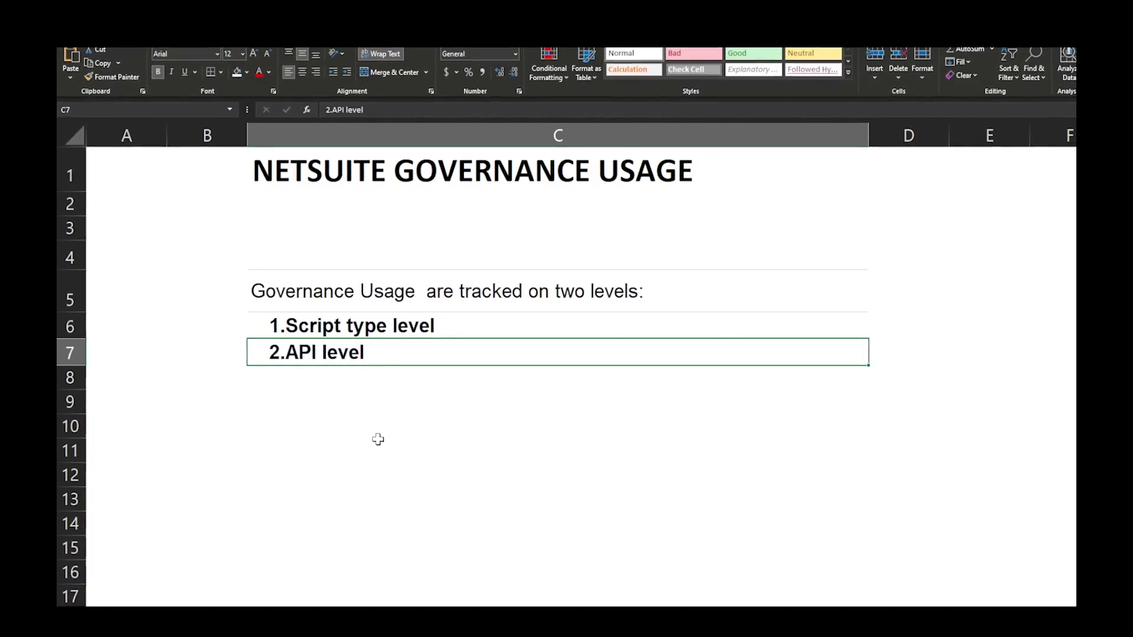
click(372, 428)
click(333, 354)
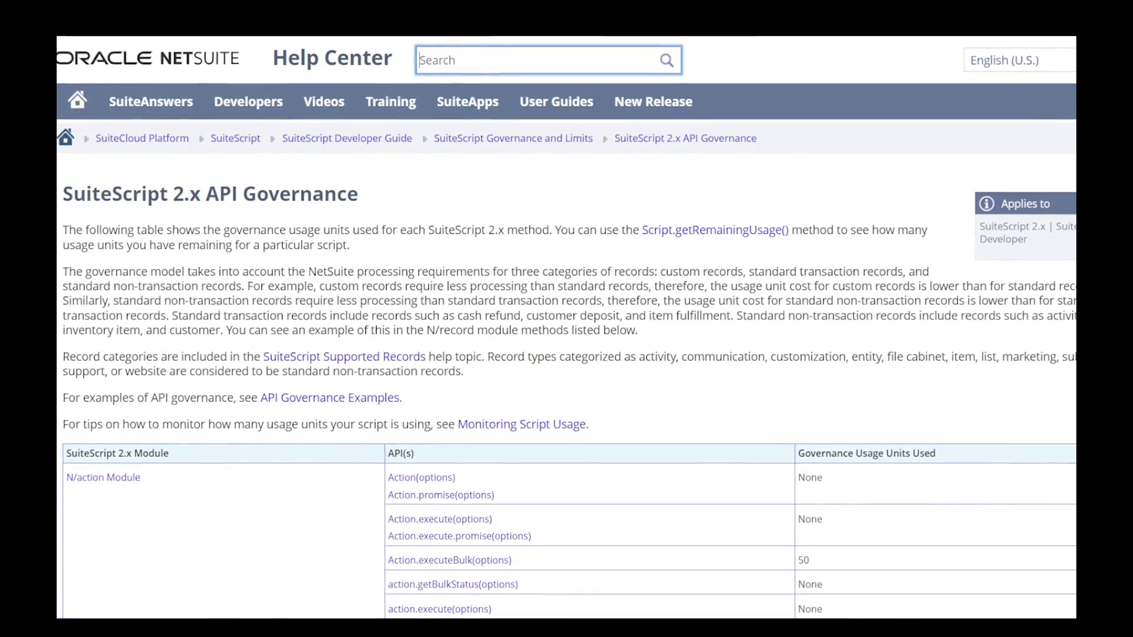
- Search the SuiteScript 2.x API Governance article for record.load and highlight its usage units for transaction records
scroll(566, 377, down, 1)
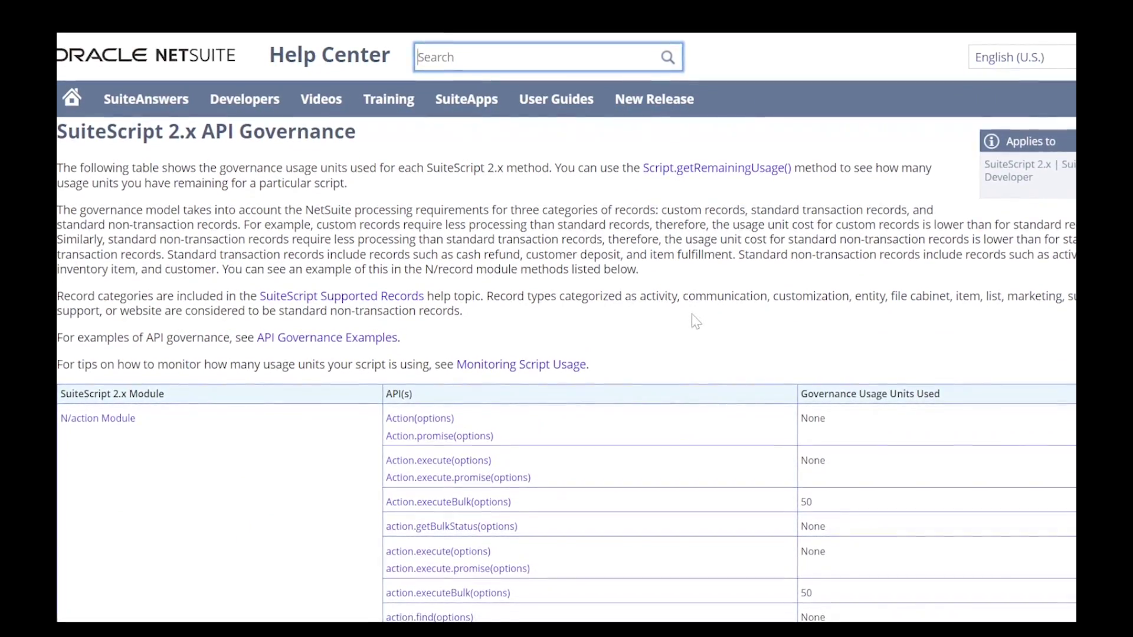
text(record.load)
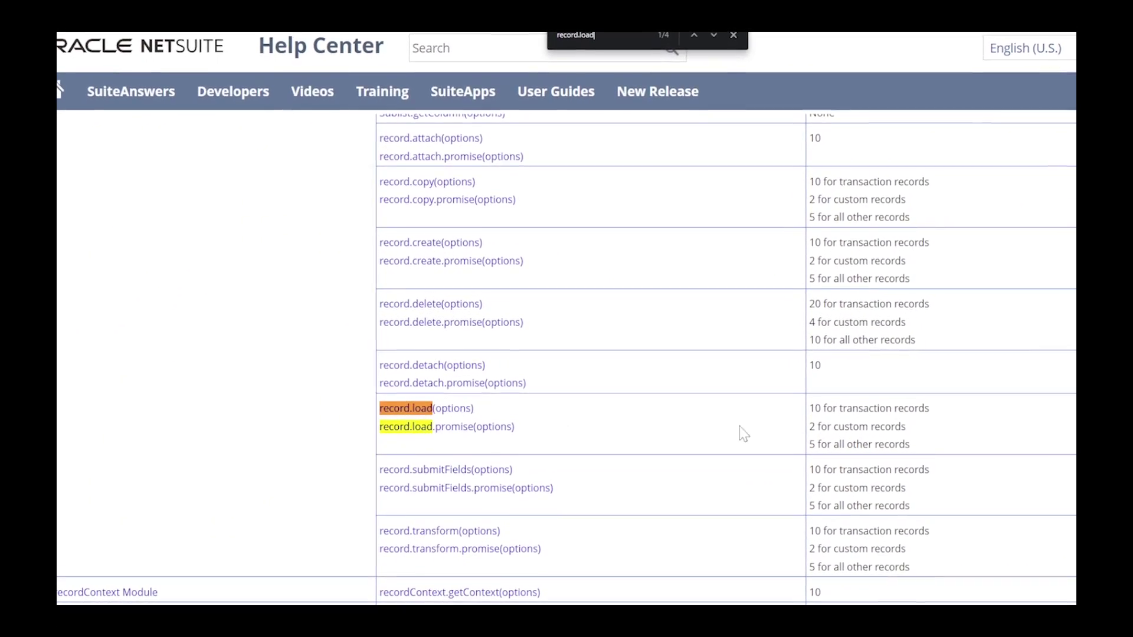
drag(937, 410, 821, 413)
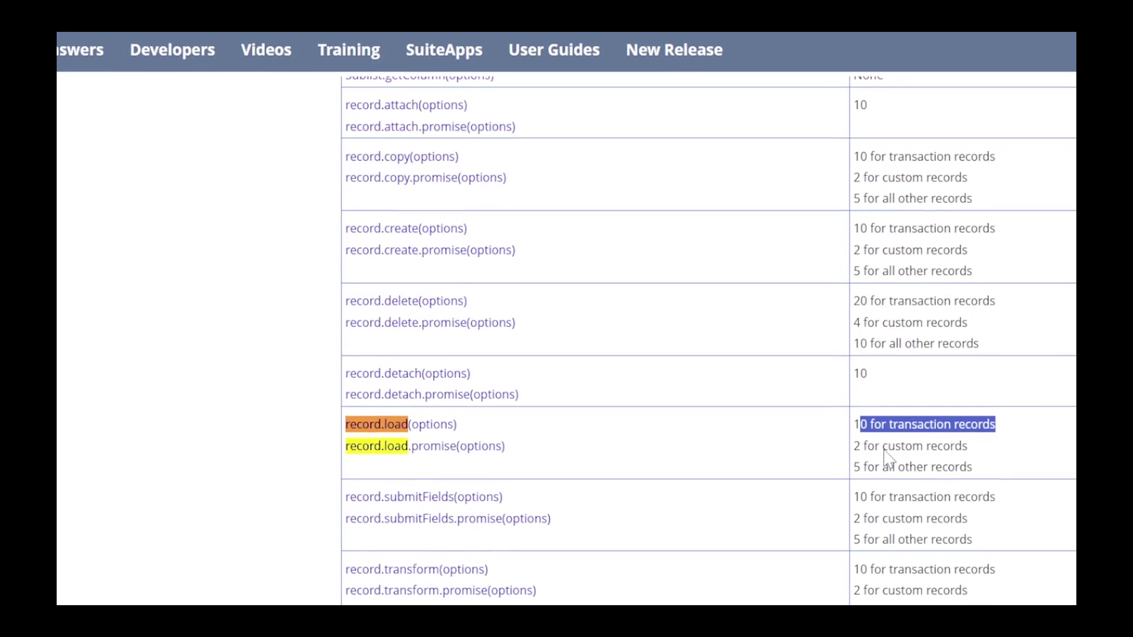
- Search the API governance article for record.sa to check Record.save's transaction units, and check the Scheduled script limit in the worksheet
key(ctrl+f)
text(record.sa)
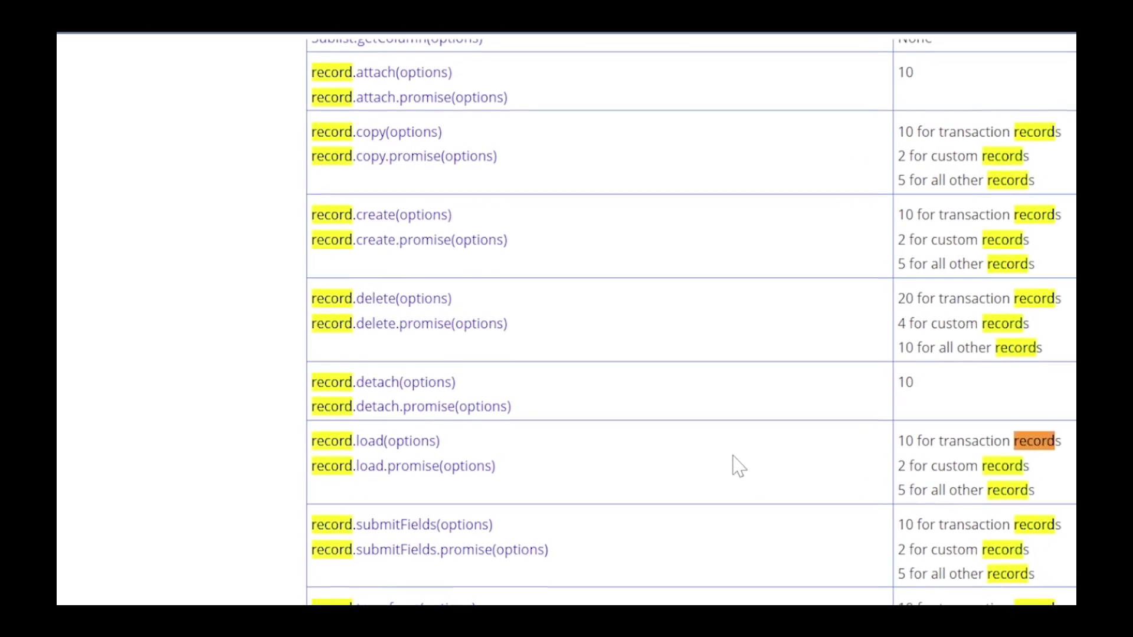
key(Return)
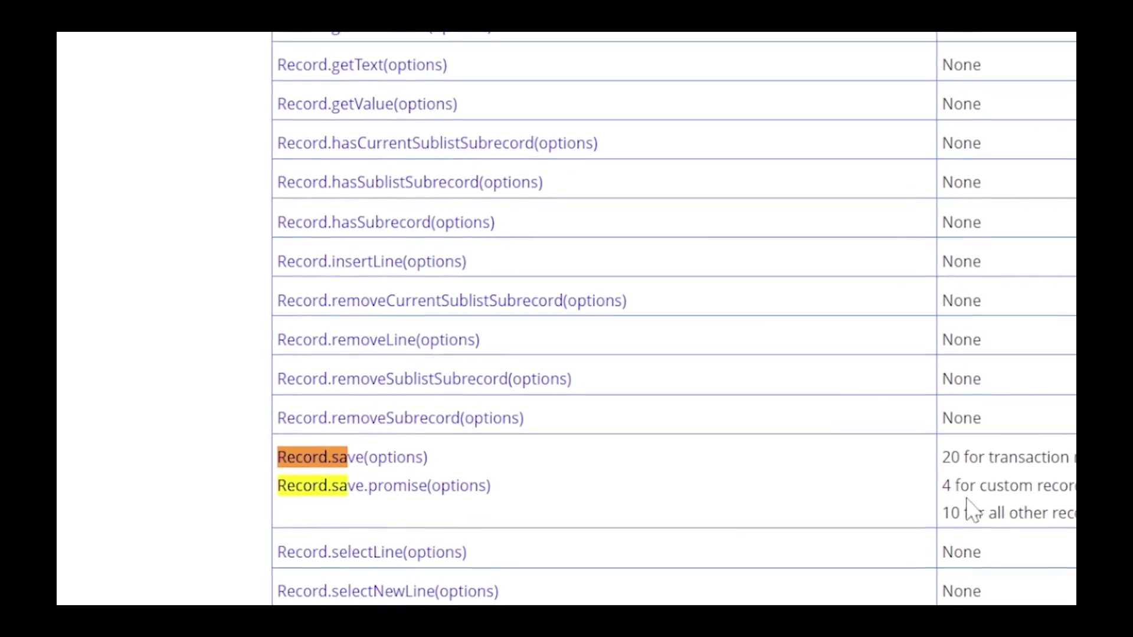
drag(994, 459, 1040, 459)
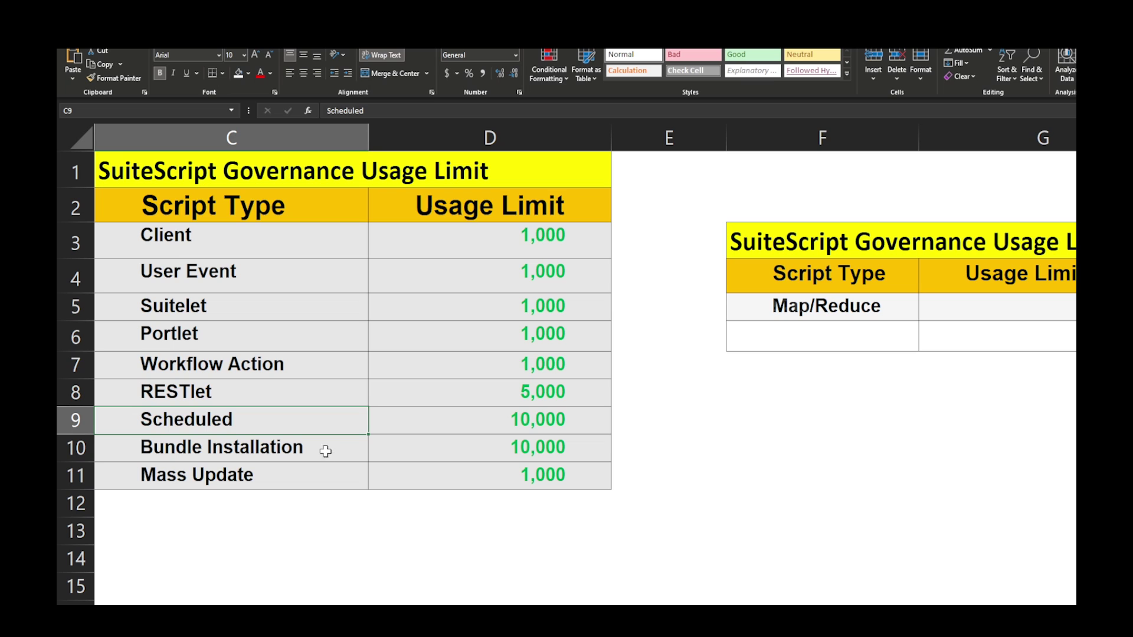
click(493, 421)
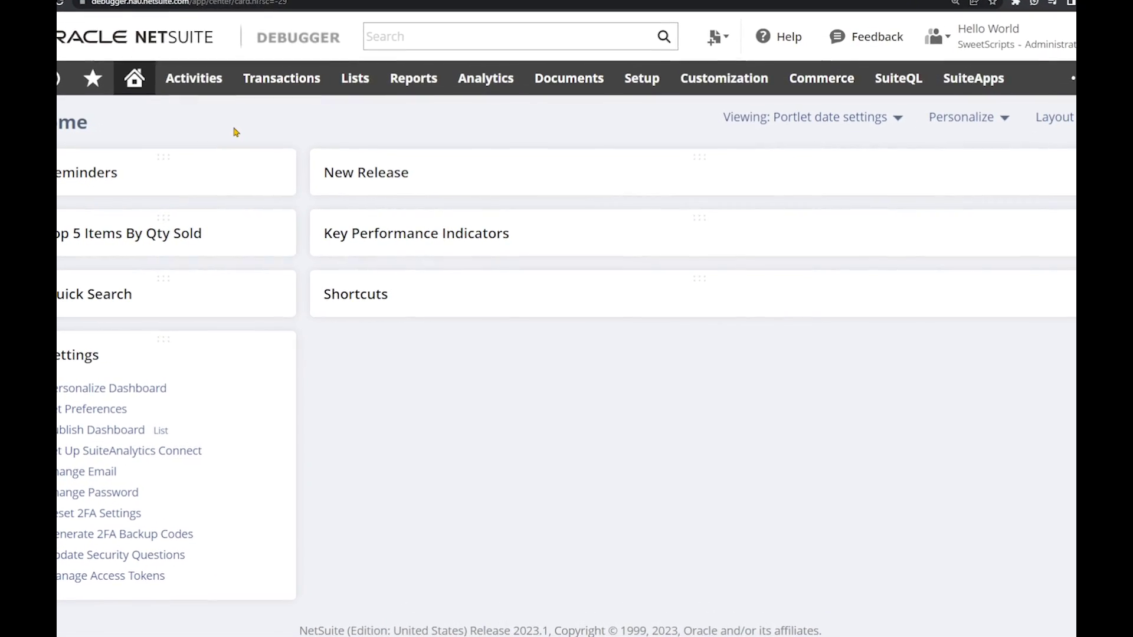
- Switch to NetSuite, list the sales orders, open the Fabre Technology order with internal ID 59 for editing, and save it
mouse_move(281, 77)
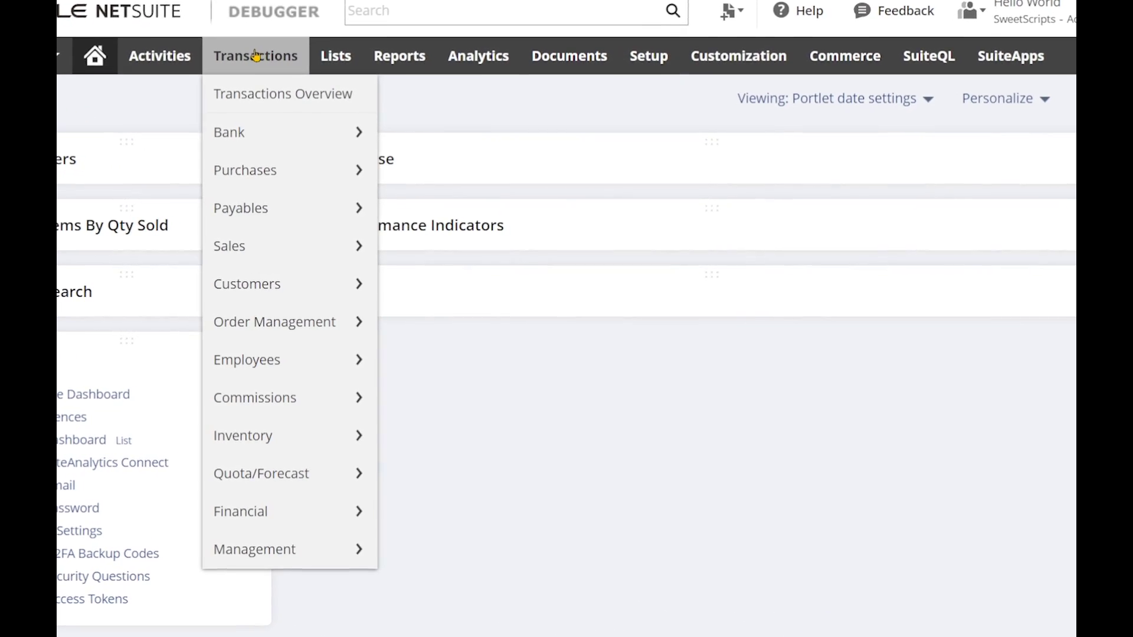
mouse_move(254, 246)
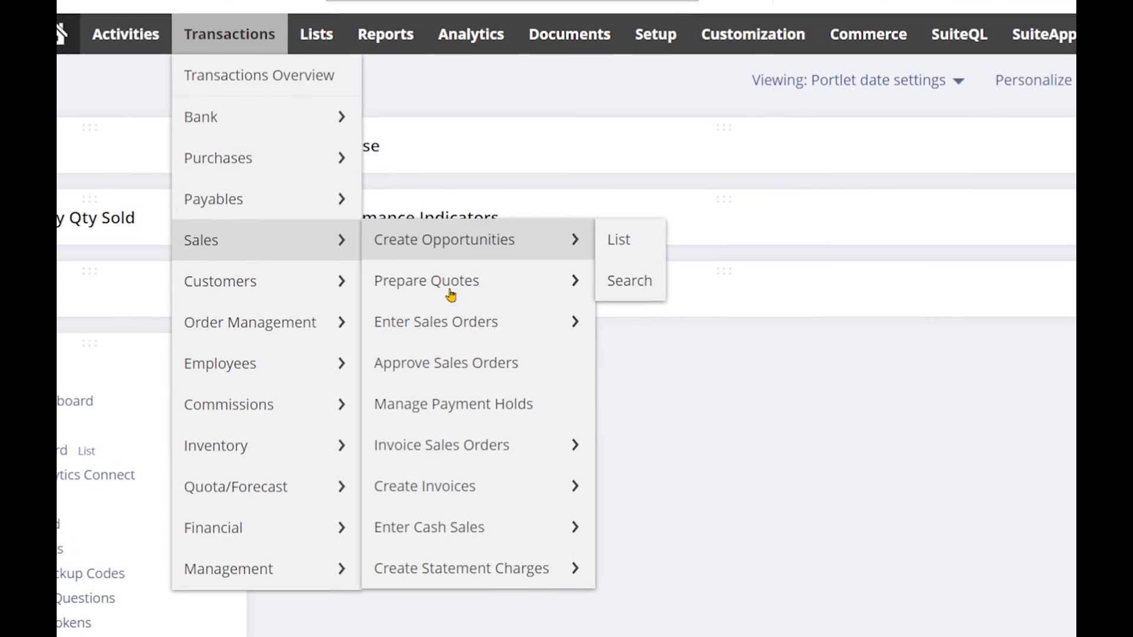
mouse_move(531, 322)
click(626, 324)
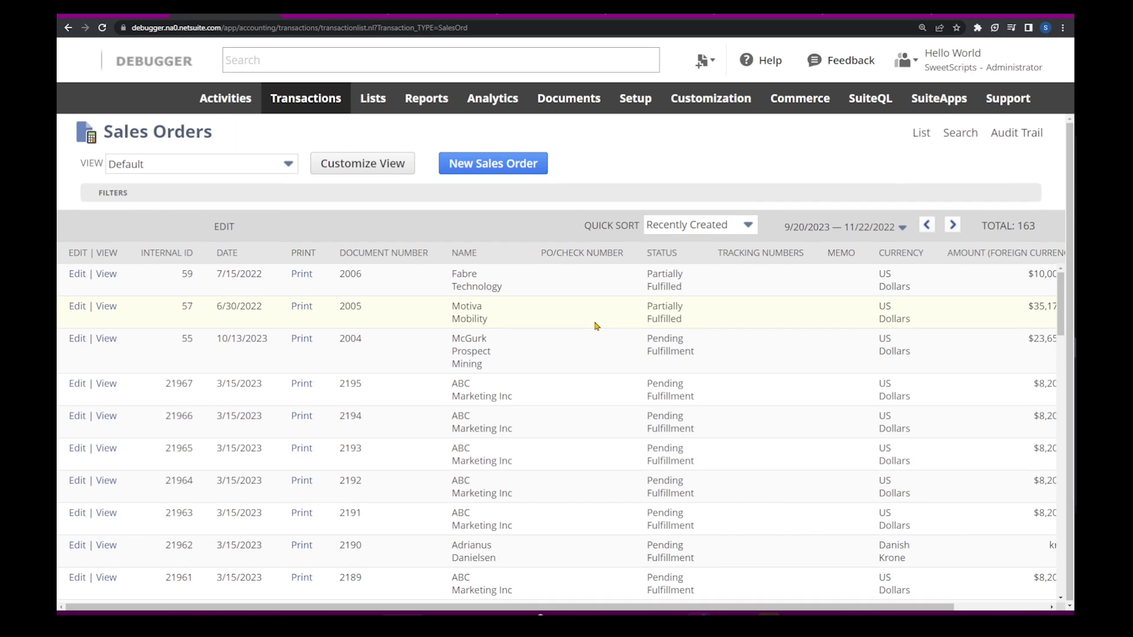
drag(195, 275, 173, 282)
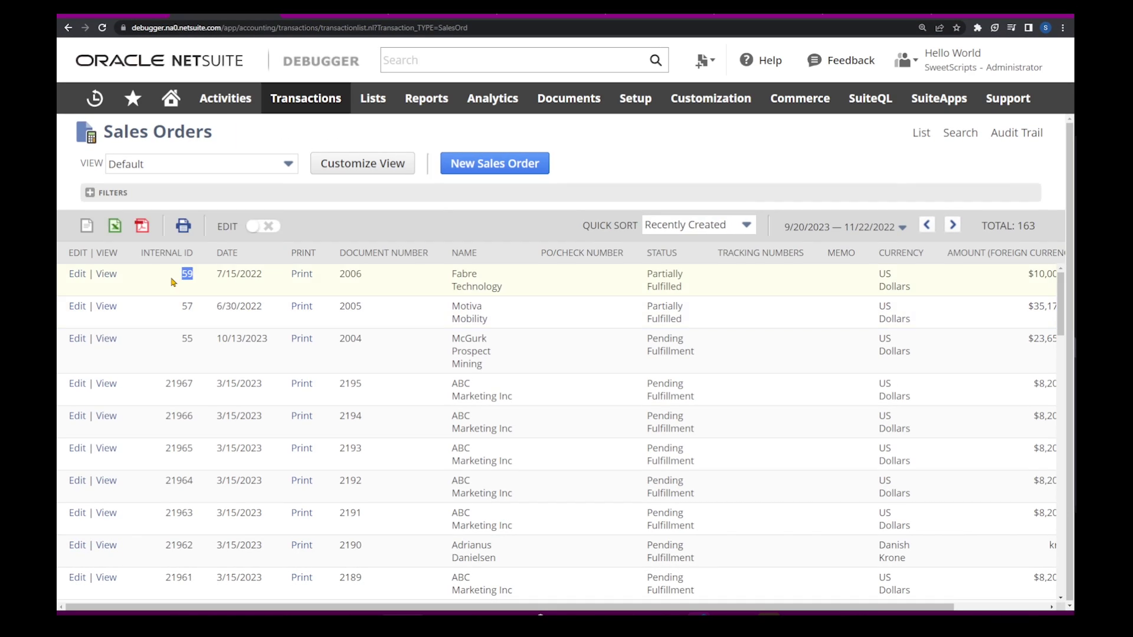
click(76, 275)
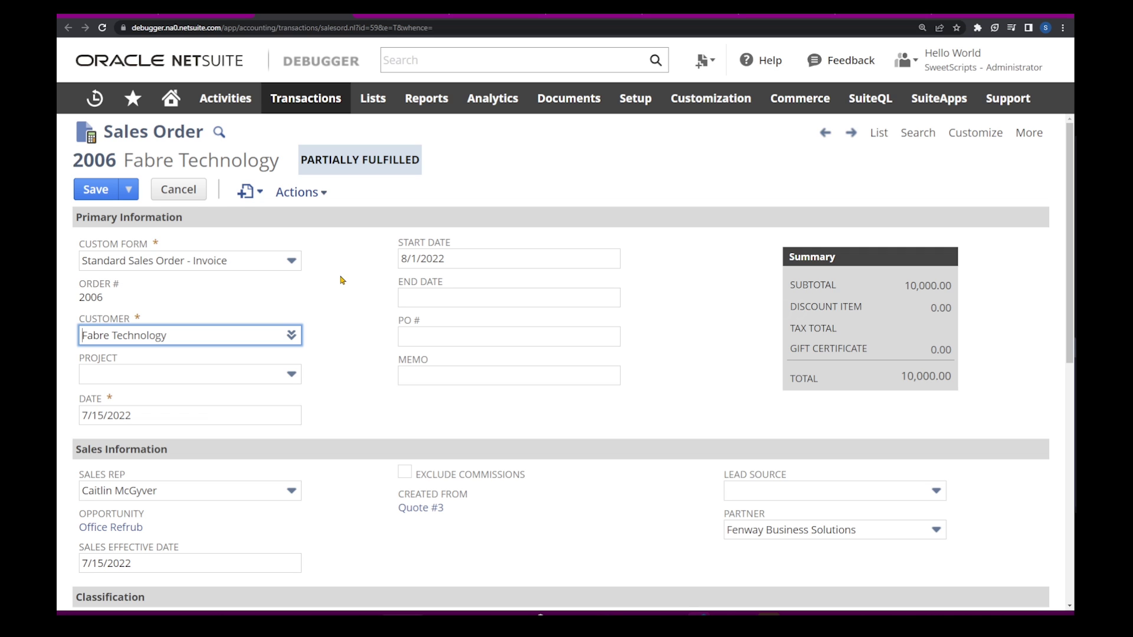
click(107, 197)
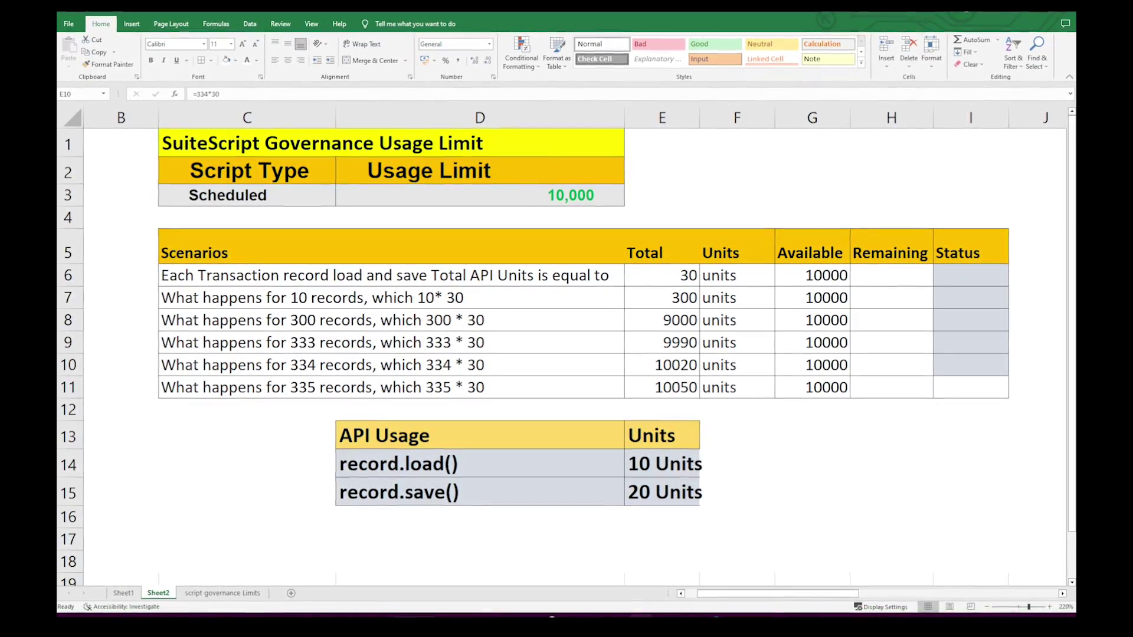
- Switch to the Excel scenario sheet and review the Scheduled script limit, the record.load() and record.save() units, and the listed scenarios
click(229, 192)
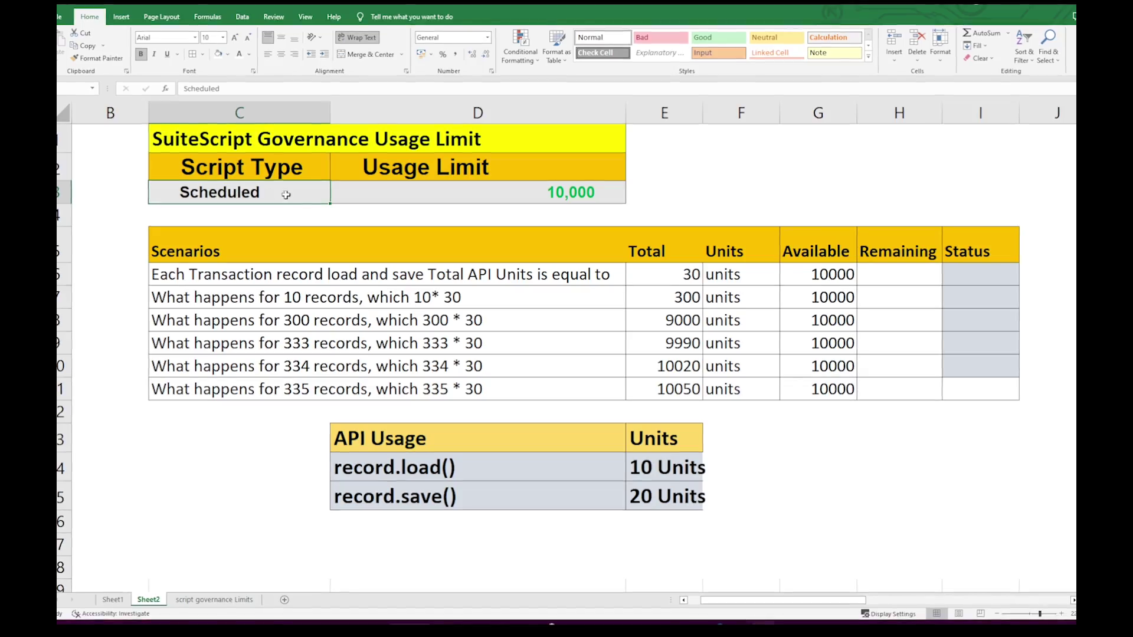
click(397, 193)
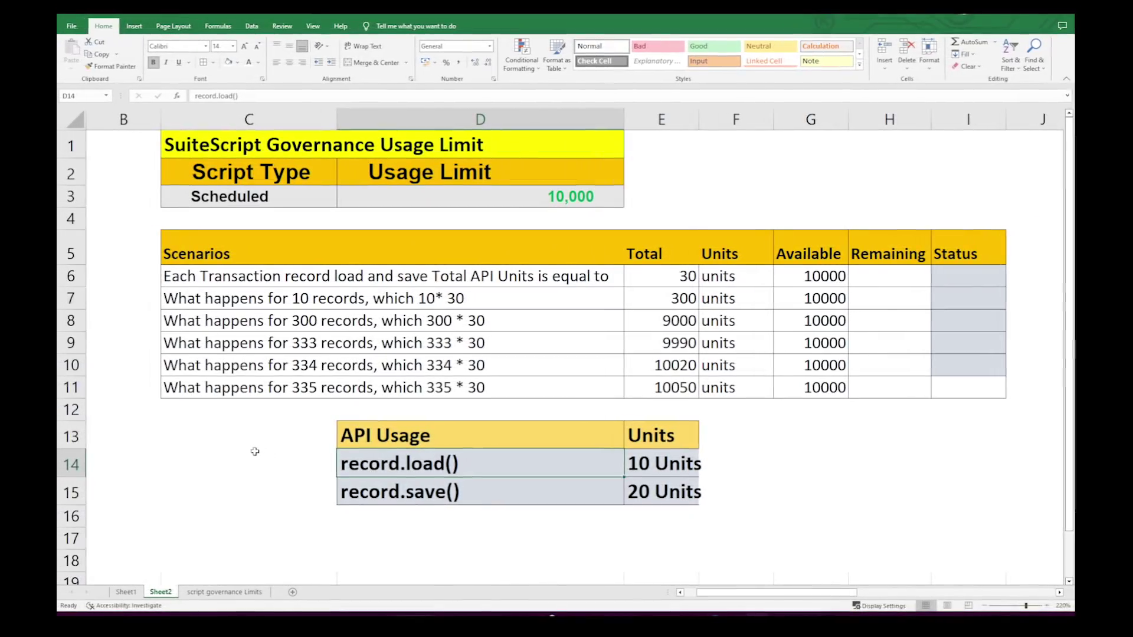
click(286, 478)
drag(261, 374, 435, 388)
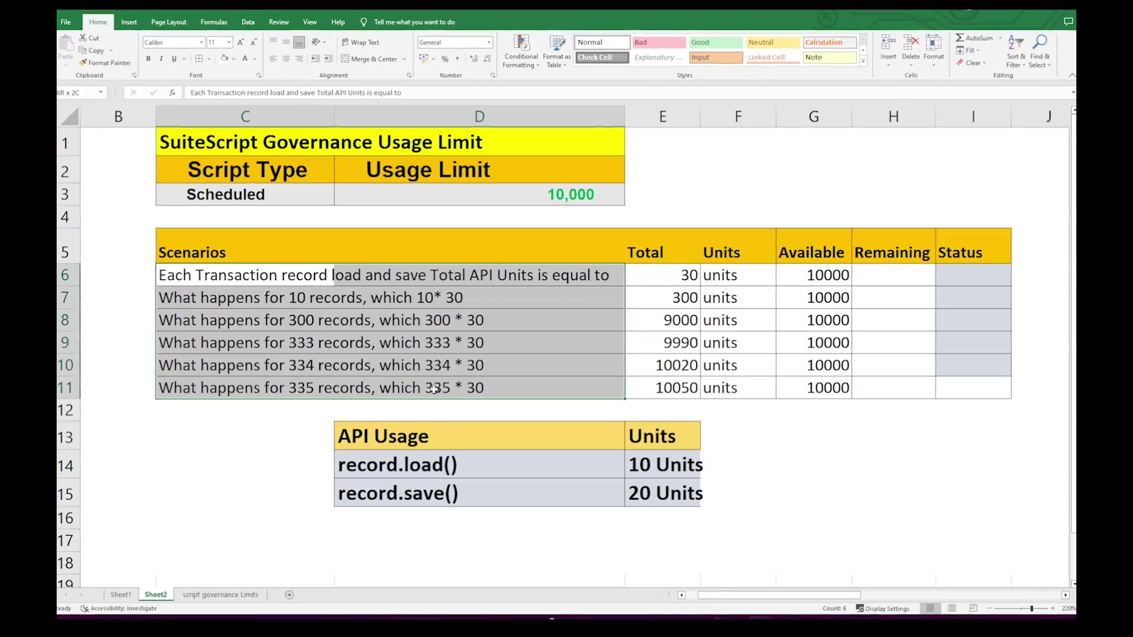
click(313, 427)
click(316, 279)
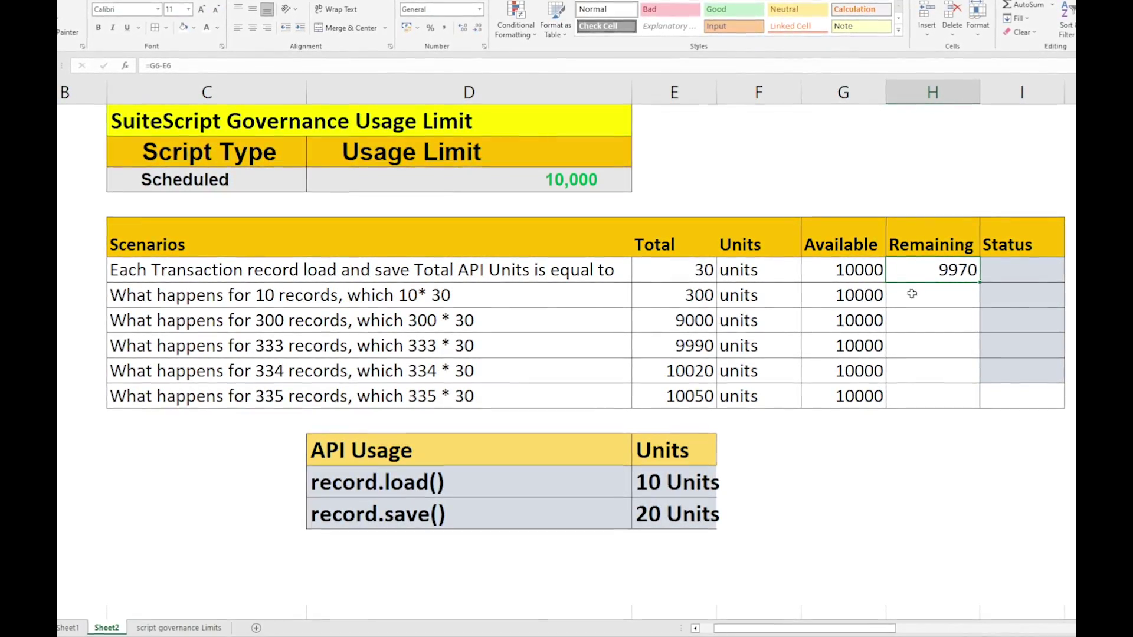
- Fill the Remaining formula (Available minus Total) down through the 10-, 300- and 333-record scenarios
click(912, 296)
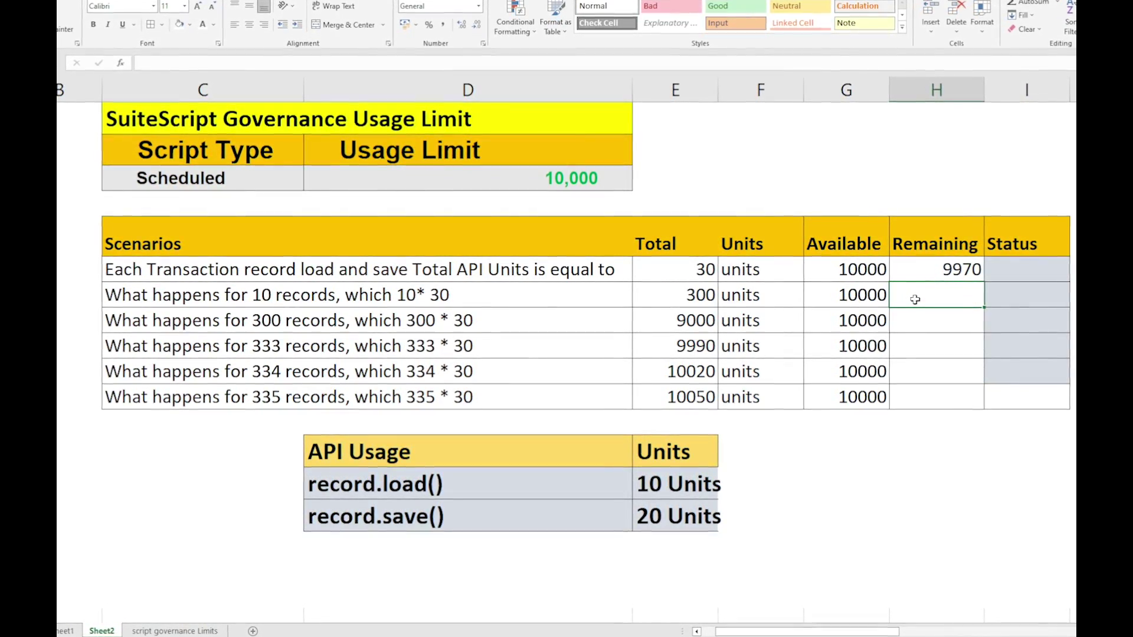
key(ctrl+d)
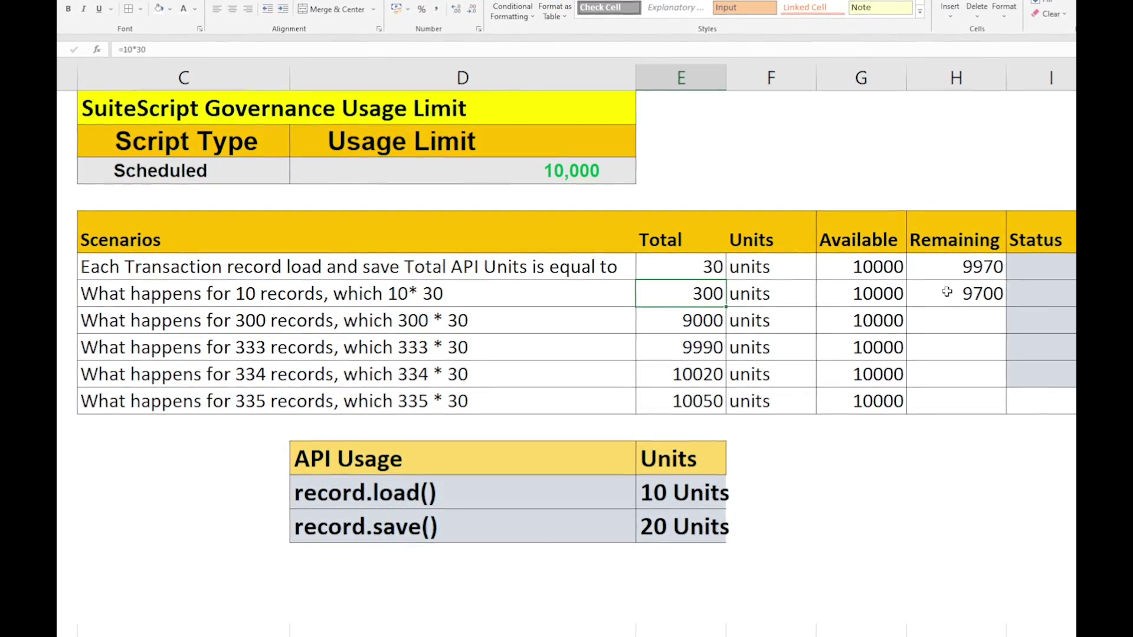
key(ctrl+d)
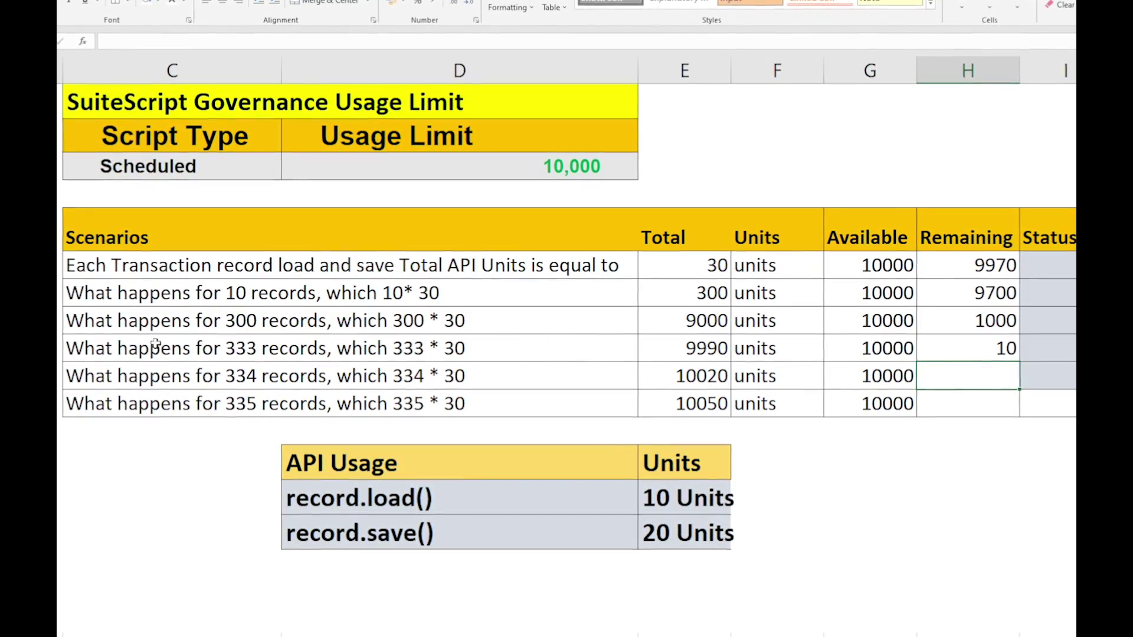
click(83, 348)
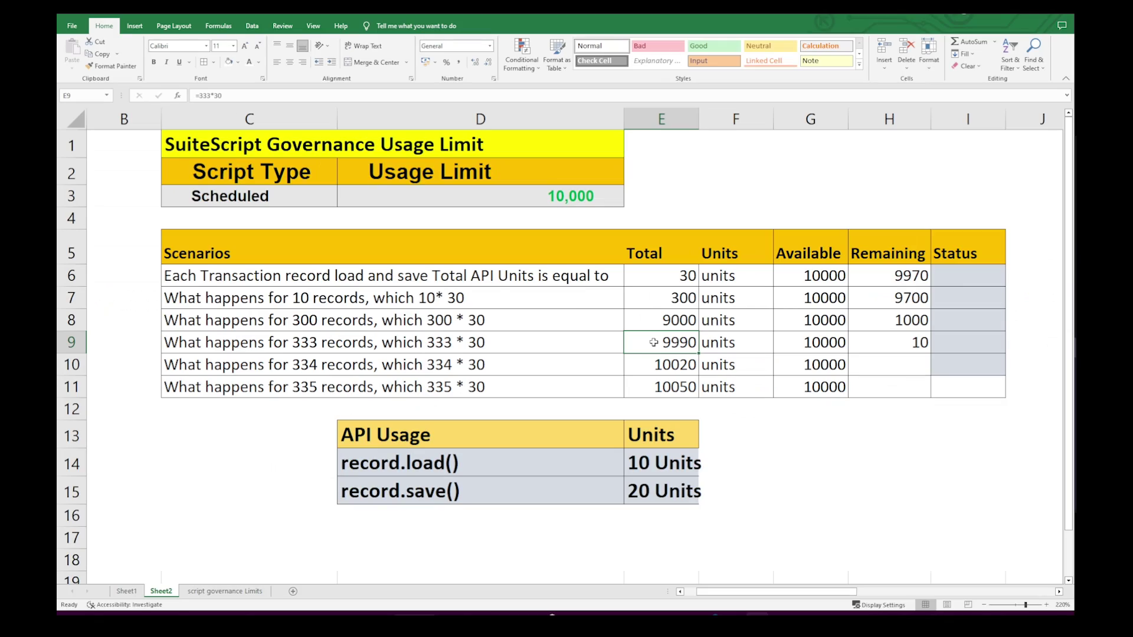
click(980, 467)
click(979, 349)
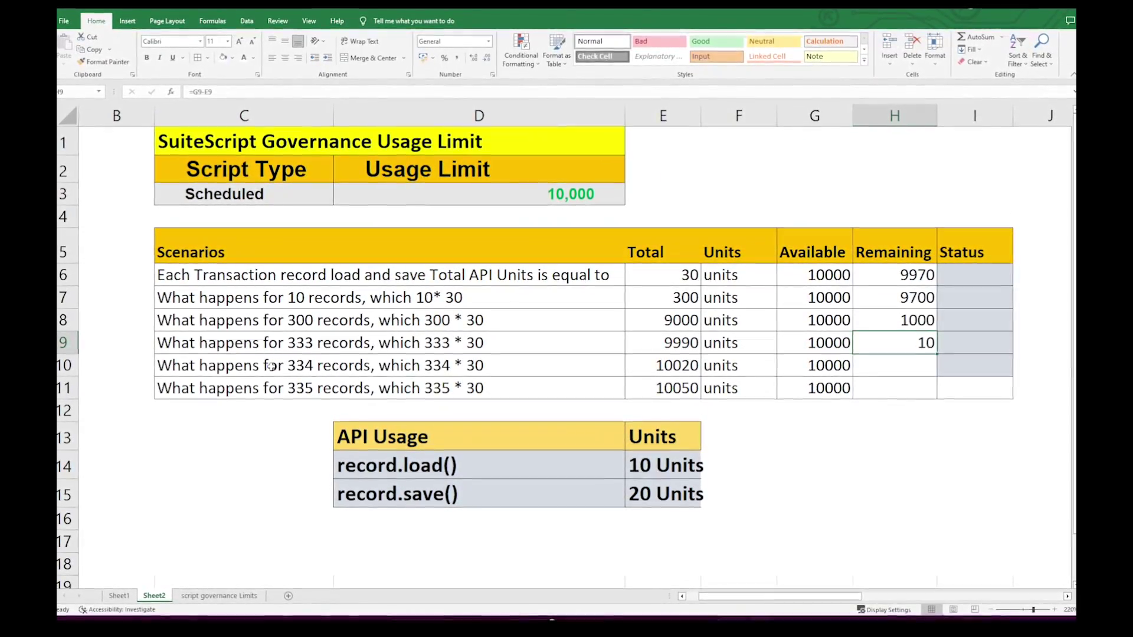
- Check the total units for the 334-record scenario and fill its Remaining cell with the formula =G10-E10
click(272, 366)
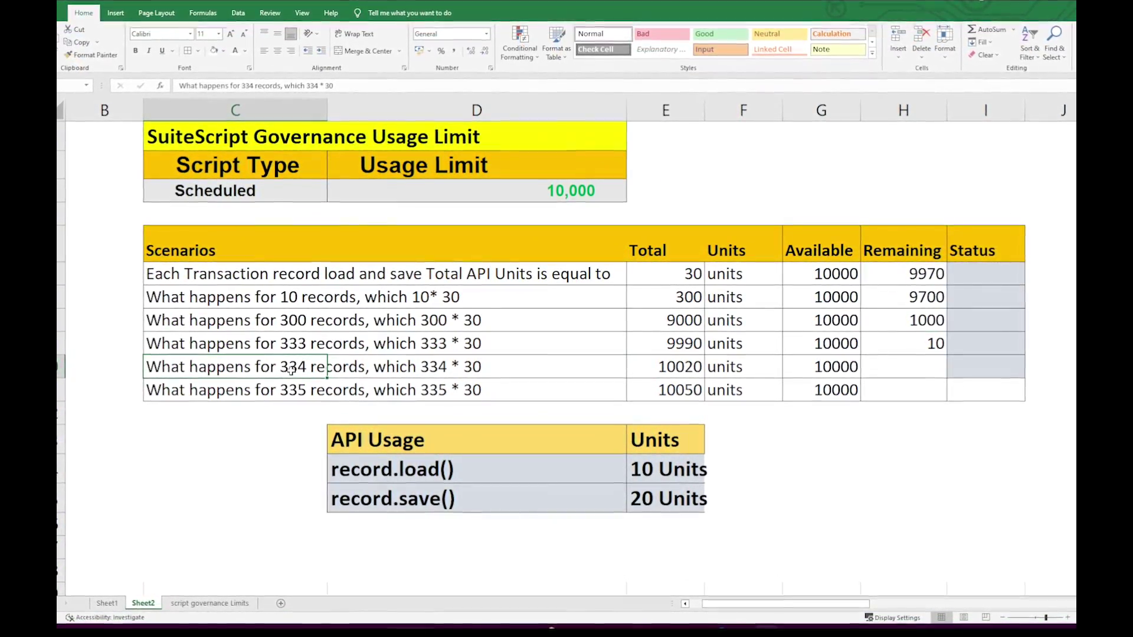
drag(666, 367, 666, 387)
click(664, 367)
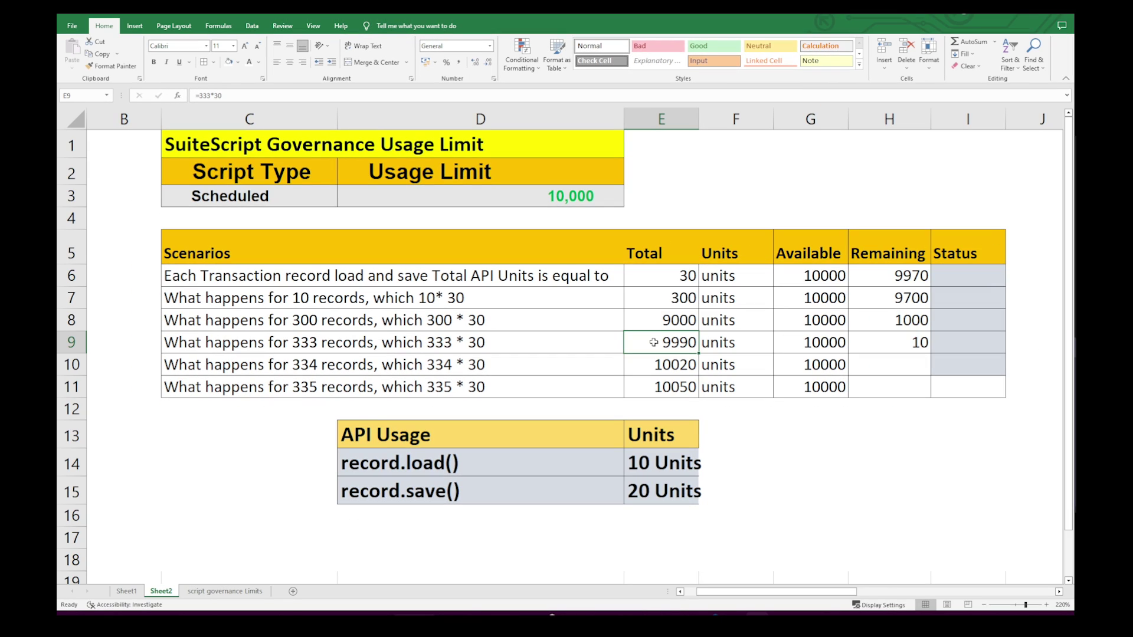
click(908, 367)
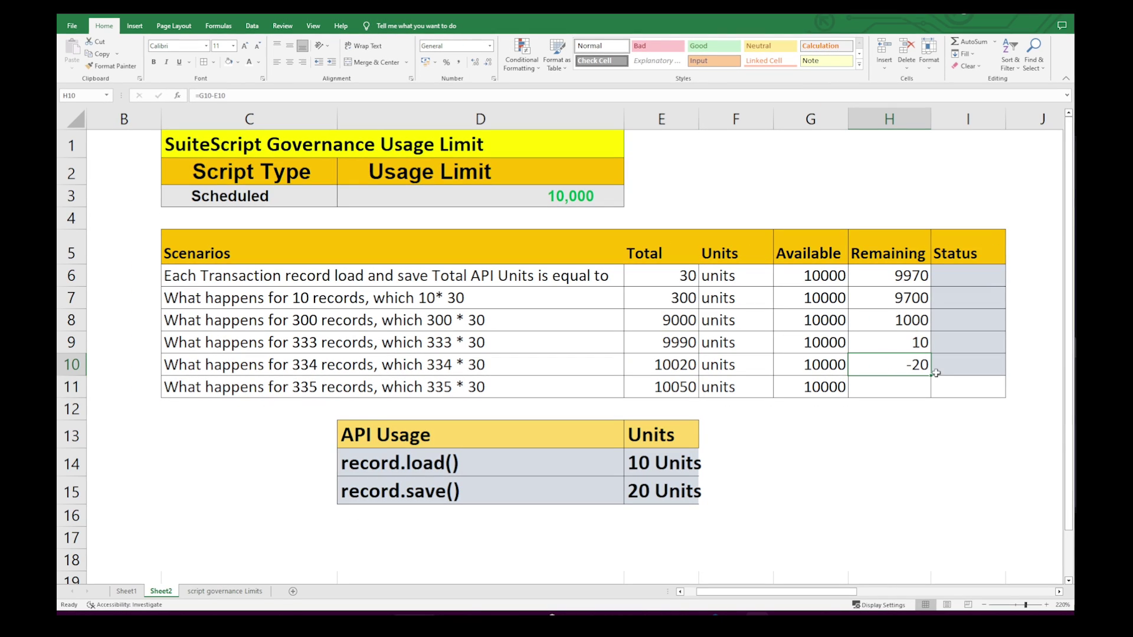
click(637, 368)
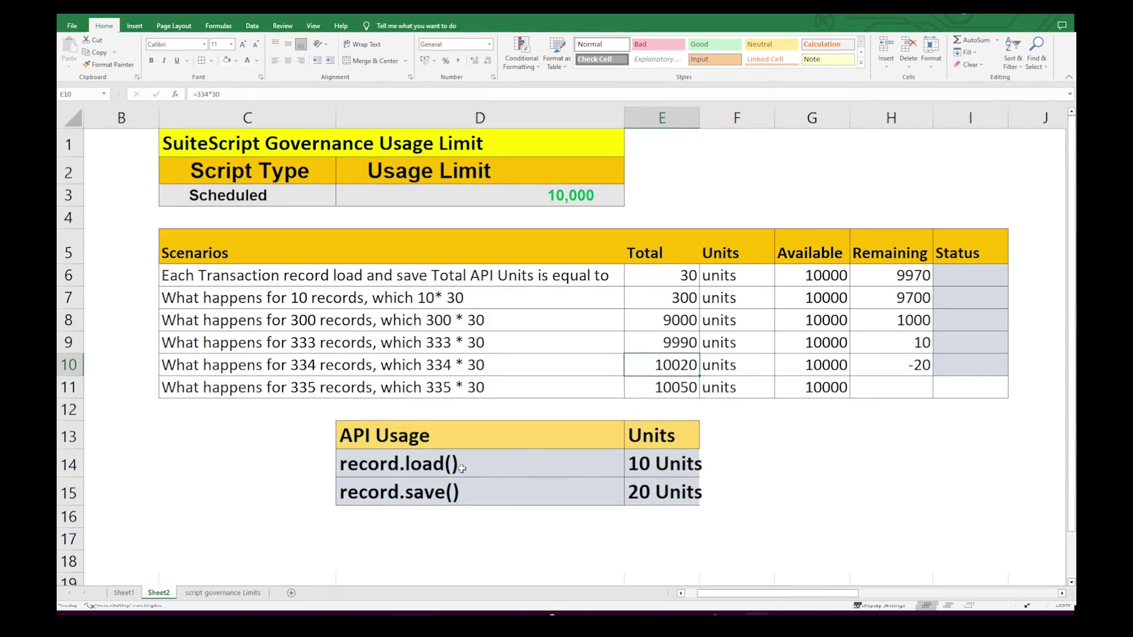
click(904, 365)
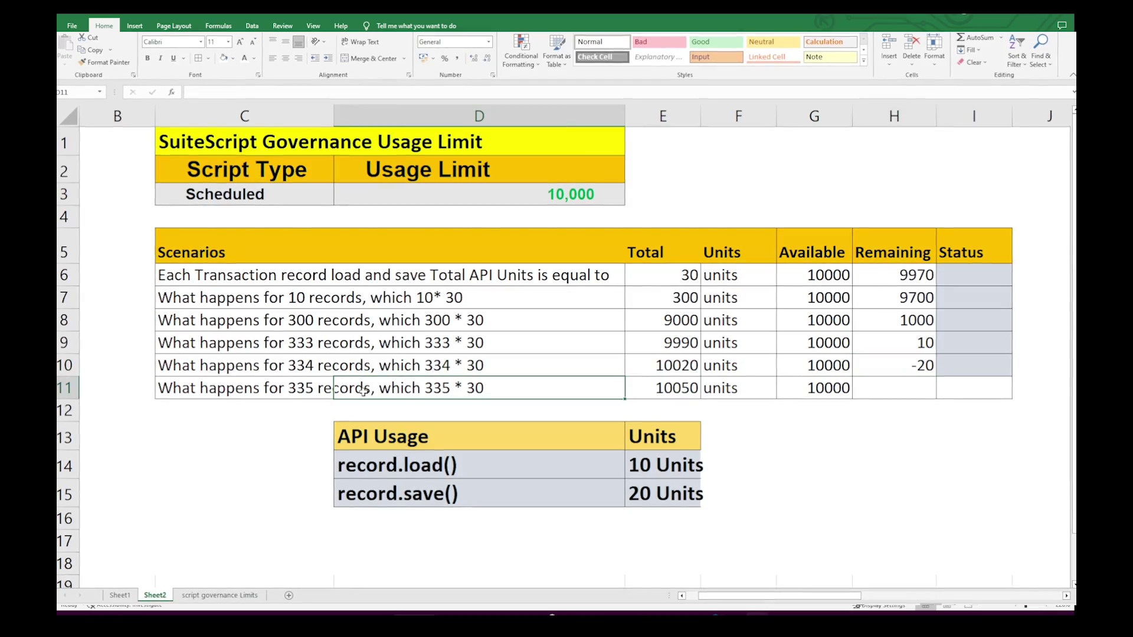
- Check the total units for the 335-record scenario and fill its Remaining cell with the formula =G11-E11
click(266, 387)
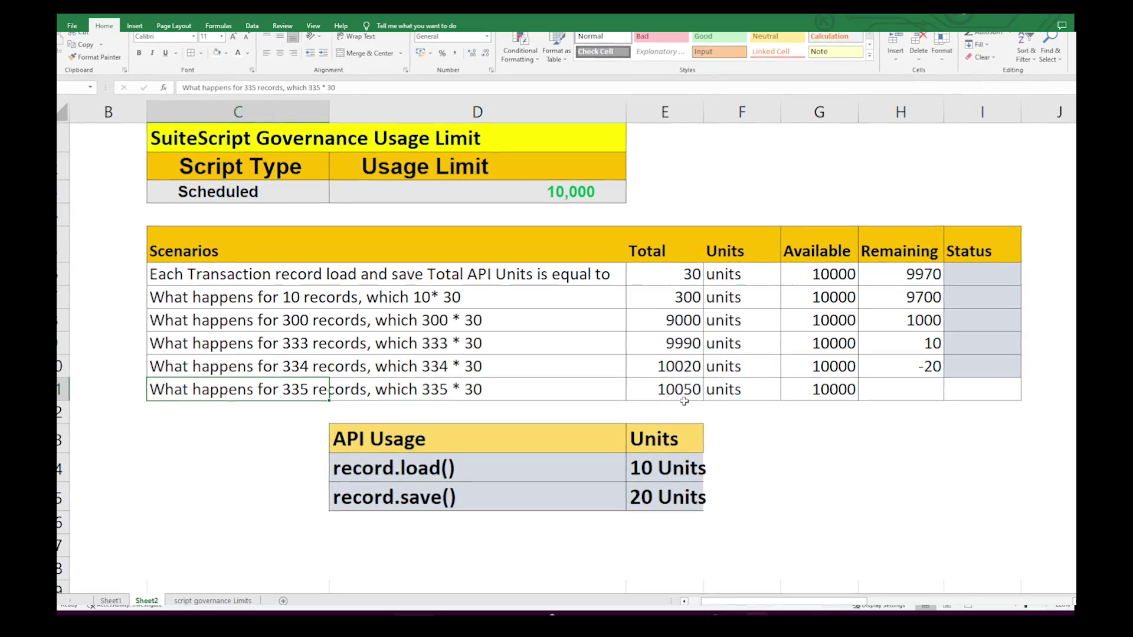
click(663, 389)
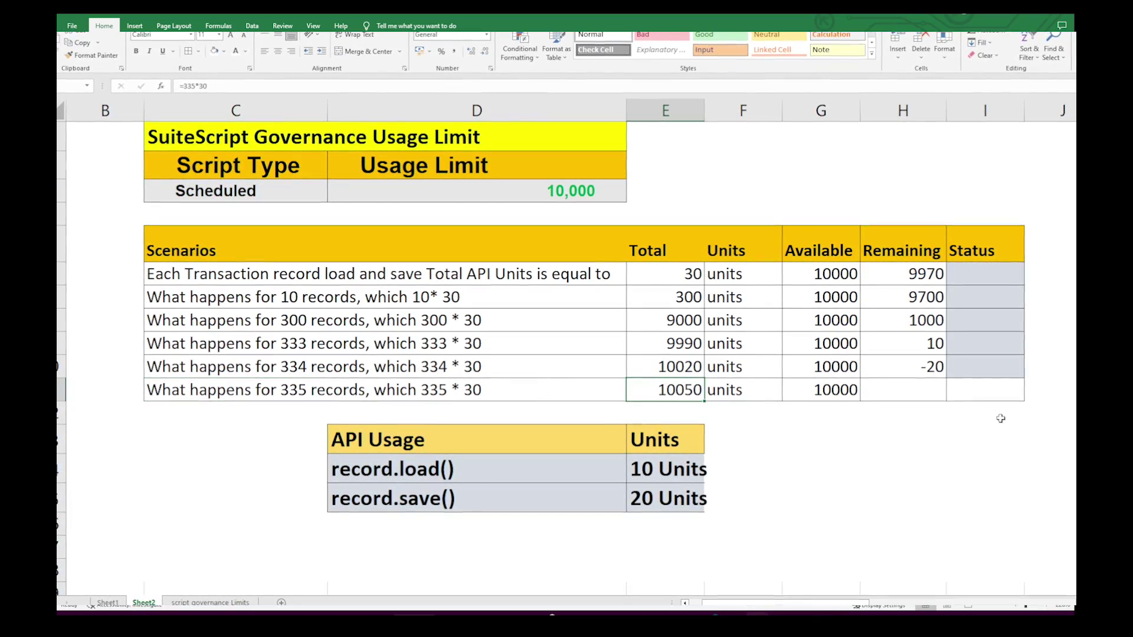
click(936, 393)
key(ctrl+d)
click(885, 450)
click(902, 396)
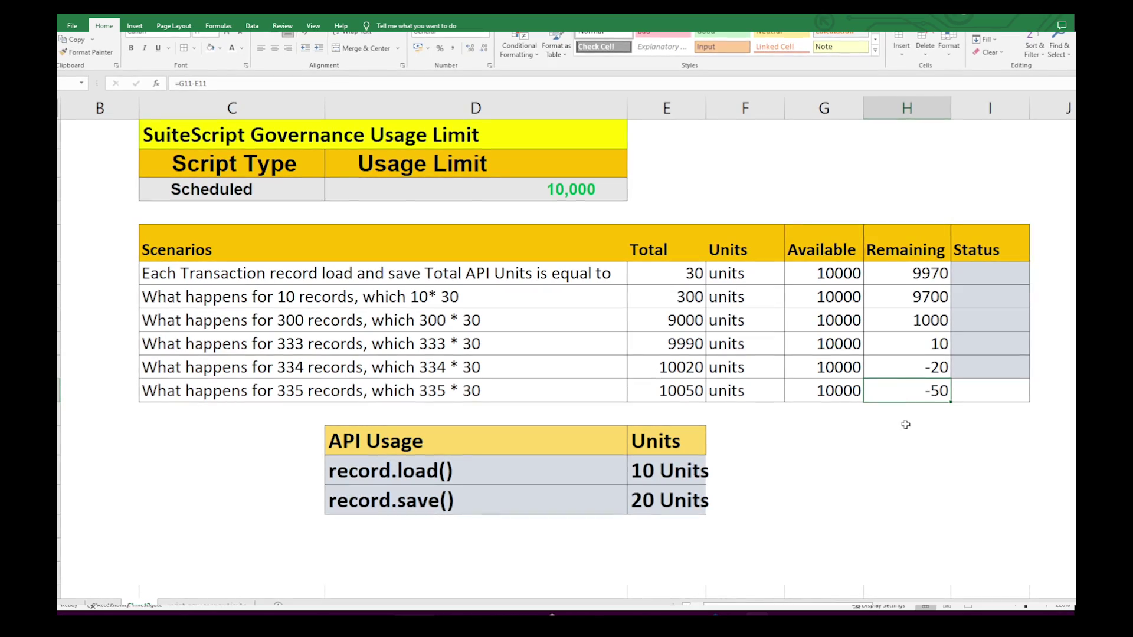
- Enter the status Good for the single-record, 10-, 300- and 333-record scenarios
drag(981, 273, 526, 340)
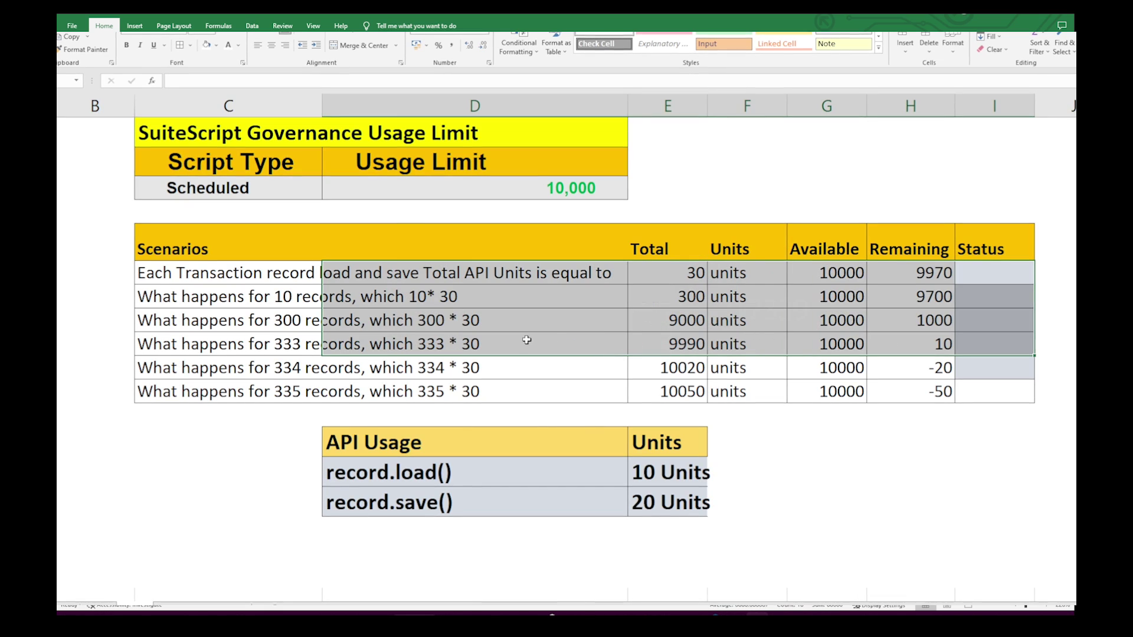
click(991, 277)
double_click(986, 279)
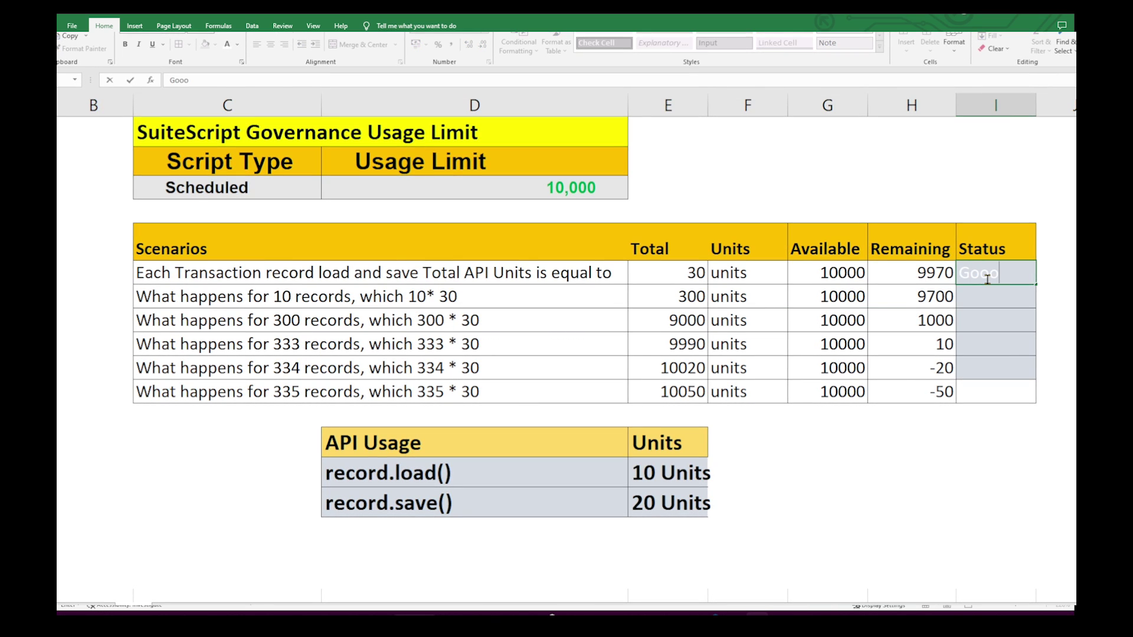
key(Tab)
click(990, 297)
text(Good)
click(982, 323)
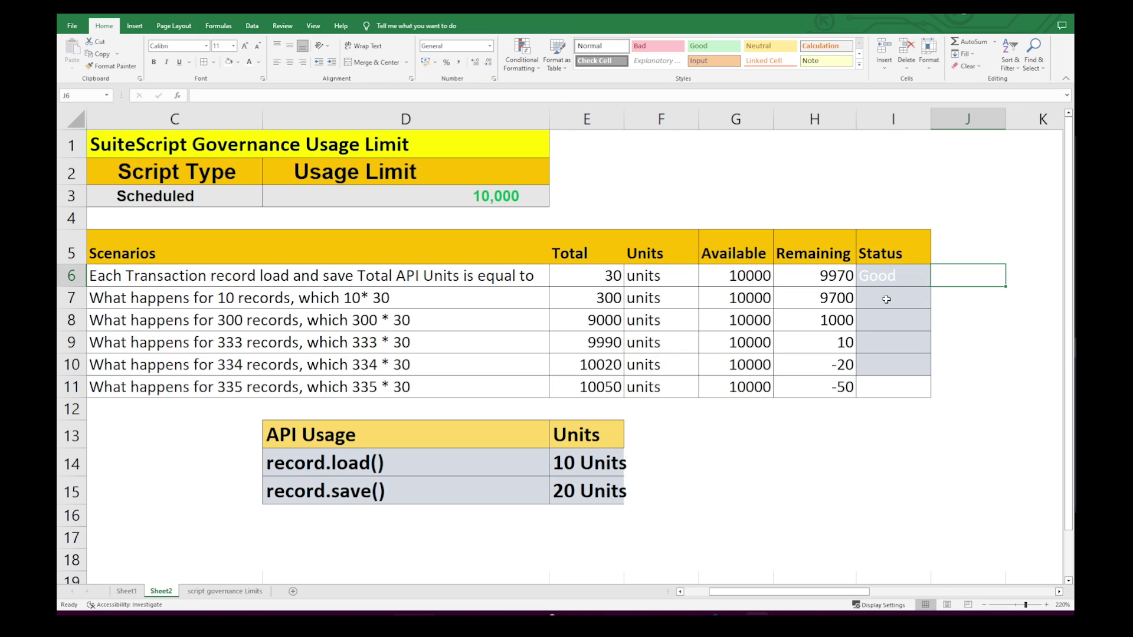
click(881, 343)
key(ctrl+d)
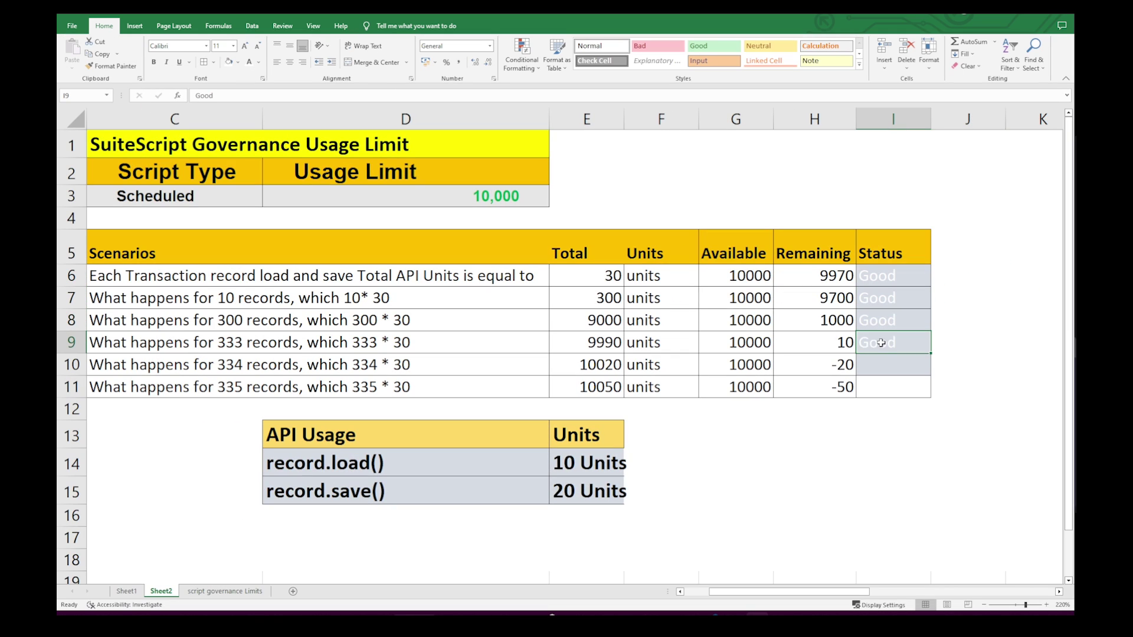
scroll(843, 566, left, 2)
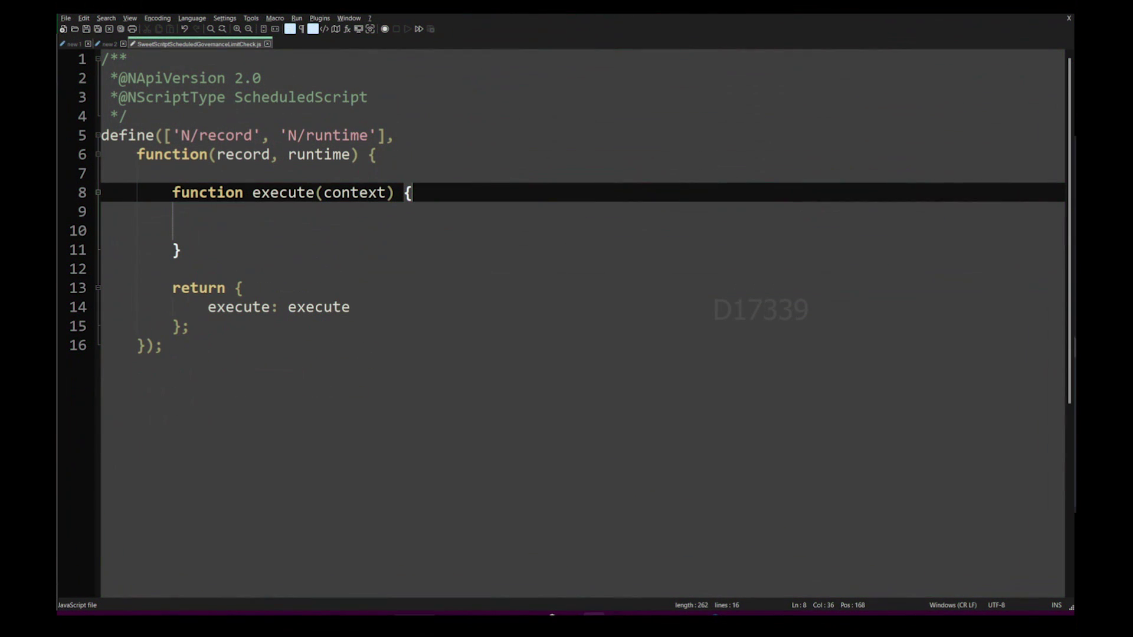
- Switch to the Notepad++ scheduled script and examine its skeleton, the execute function, and the N/record and N/runtime modules
click(401, 288)
click(307, 254)
drag(226, 338, 74, 59)
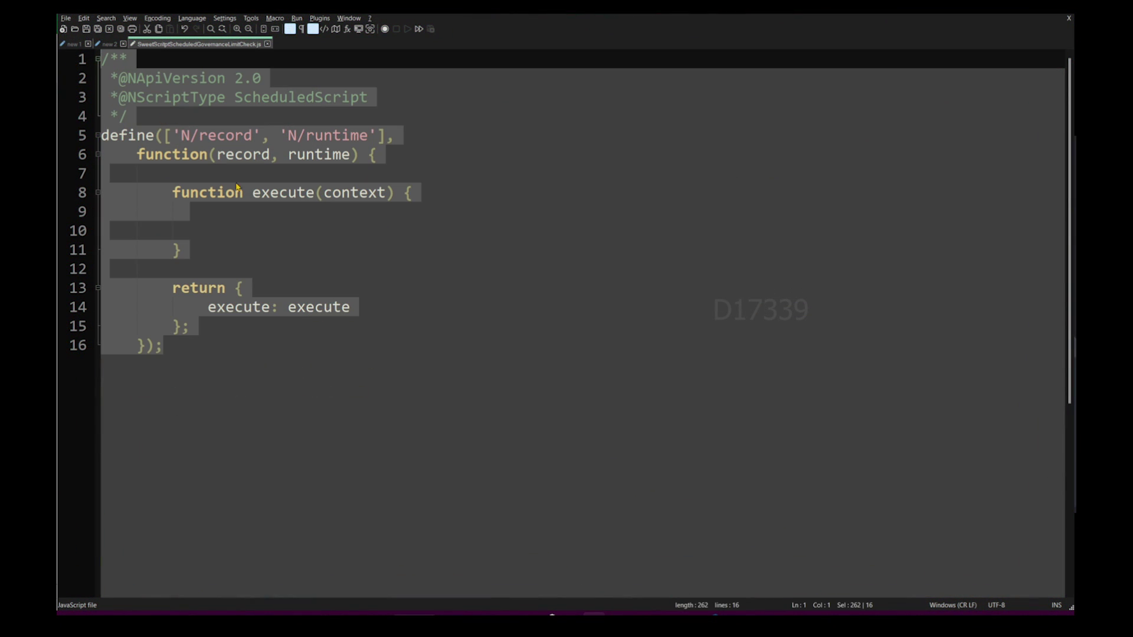
click(284, 246)
double_click(275, 194)
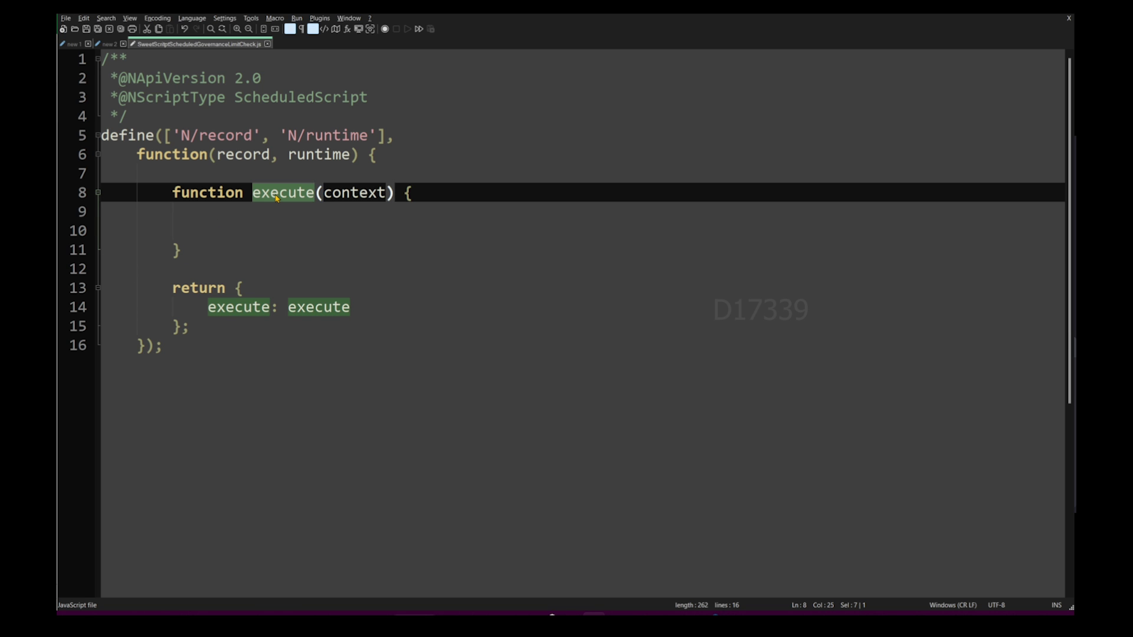
click(246, 213)
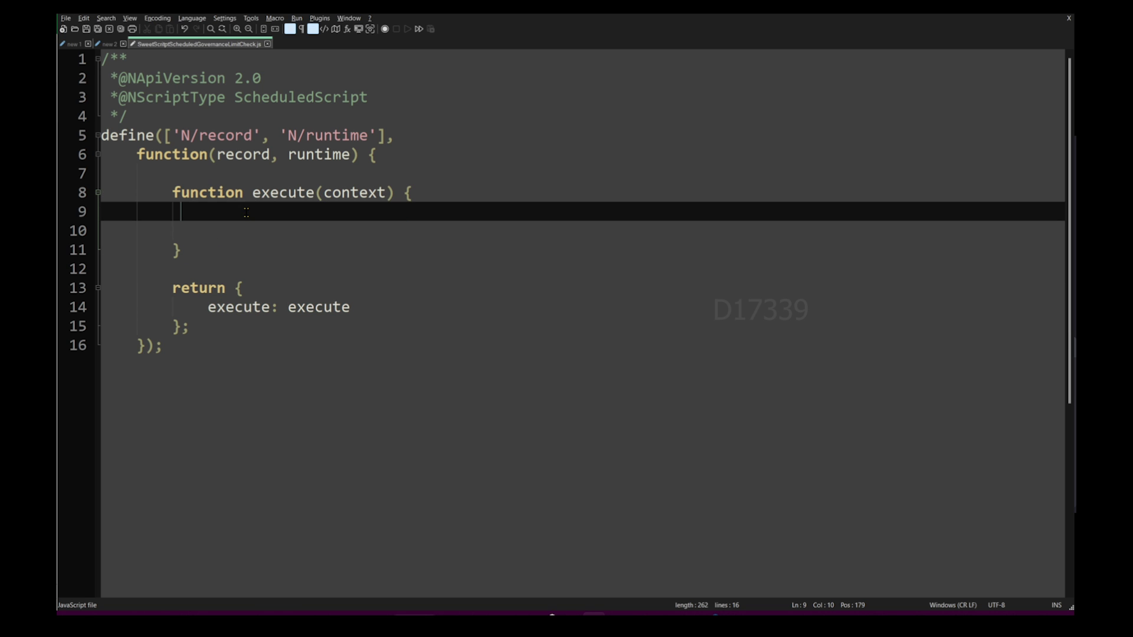
double_click(226, 136)
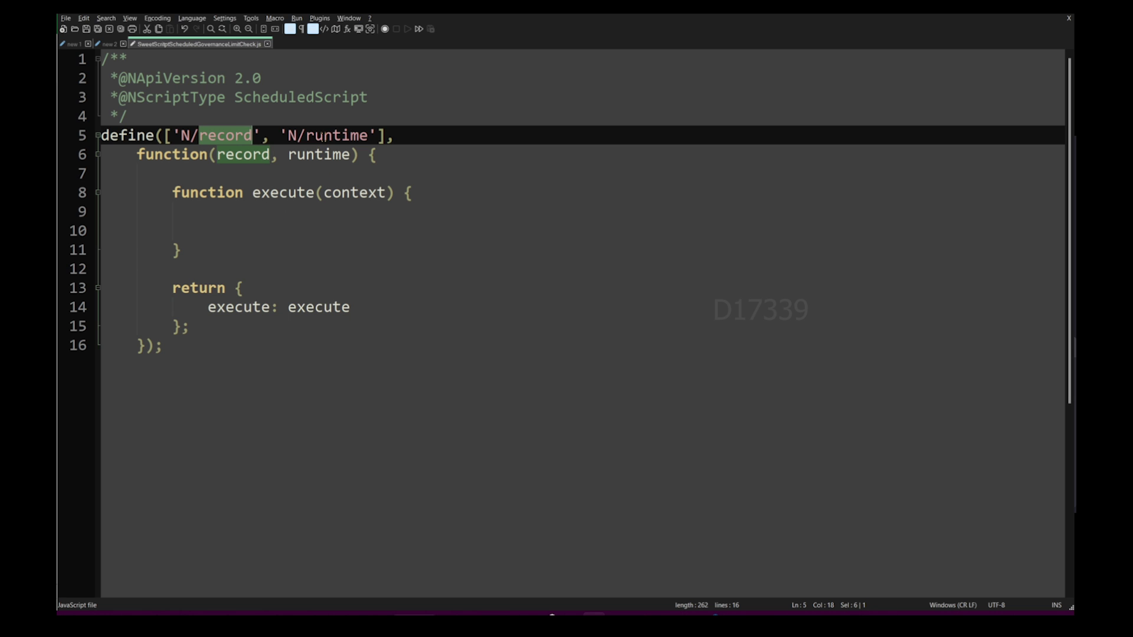
double_click(332, 137)
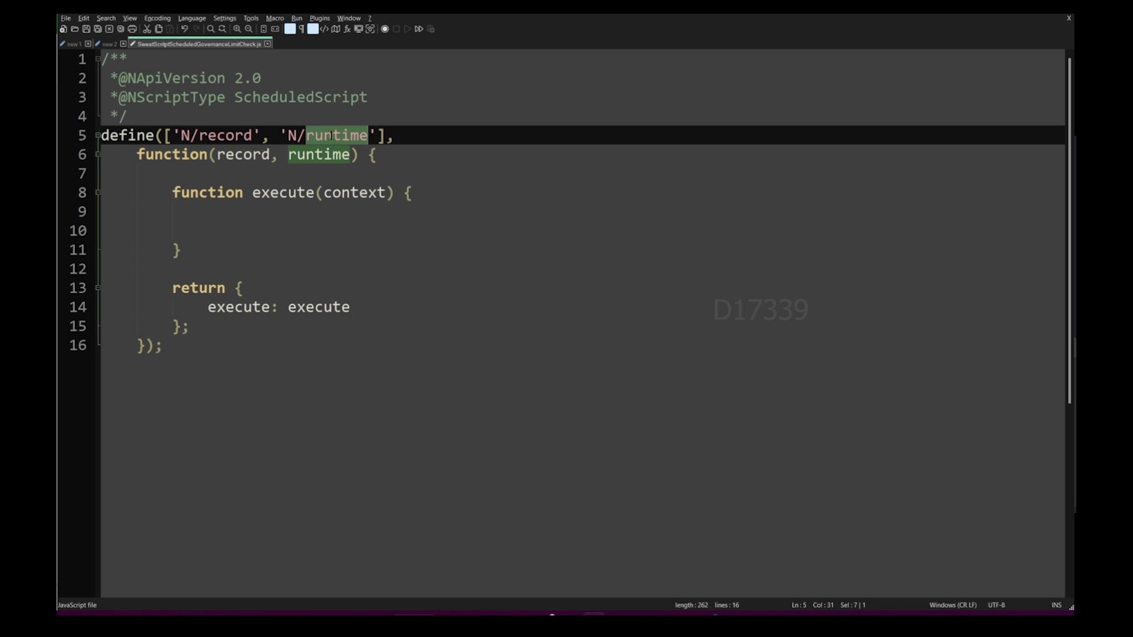
double_click(255, 155)
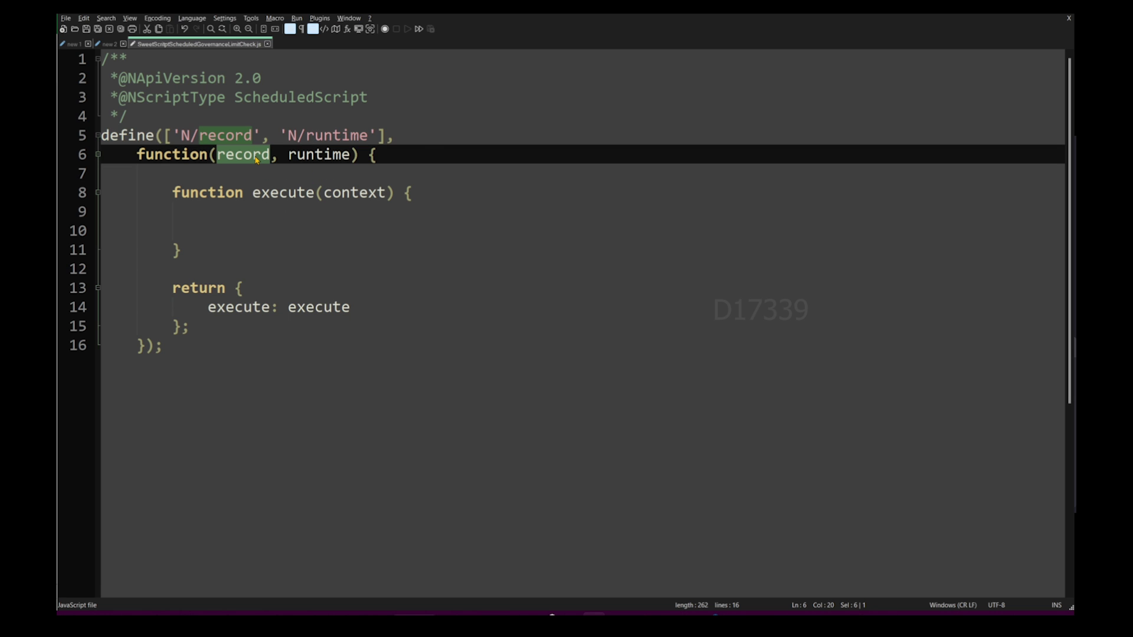
- Switch to the Excel sheet and review the record.load() and record.save() rows of the API Usage table
key(alt+Tab)
click(397, 463)
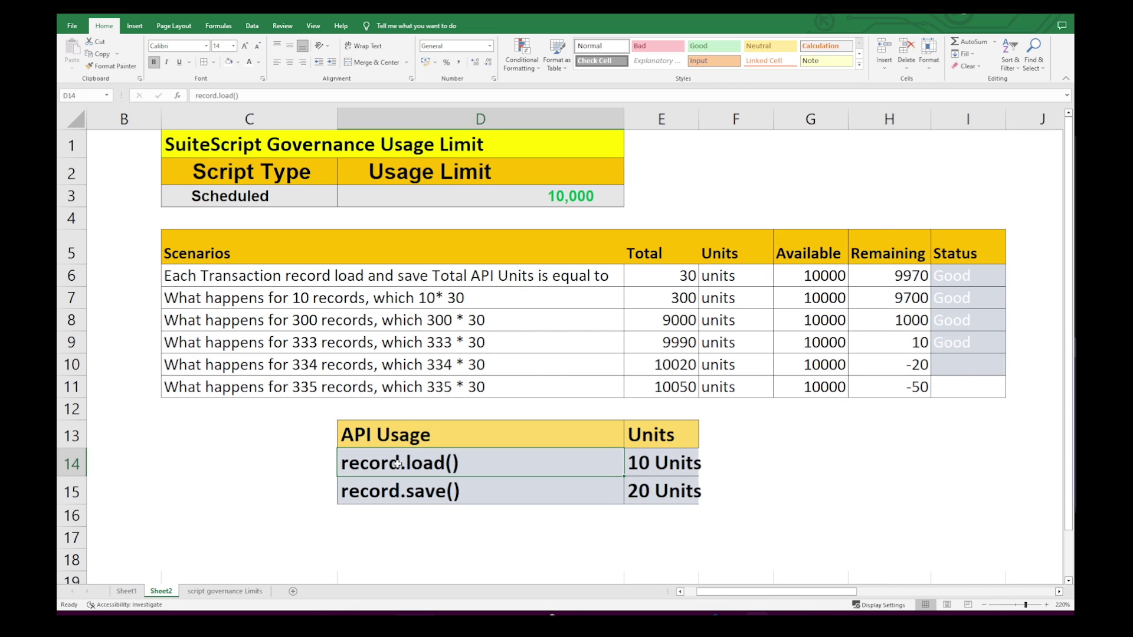
click(436, 492)
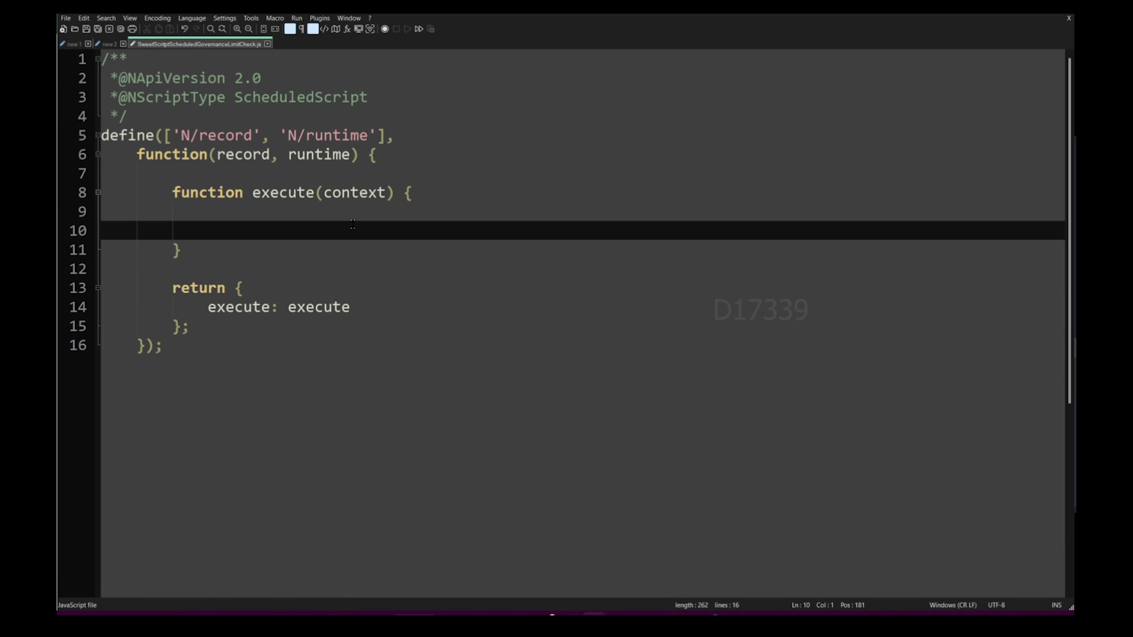
- In the Notepad++ script, add a try/catch block inside execute that logs "Error in ScheduledScript" with error.message
text(try {                               } catch (error) {                 log.error("Error in ScheduledScript", error.message);             })
click(348, 250)
drag(207, 211, 291, 348)
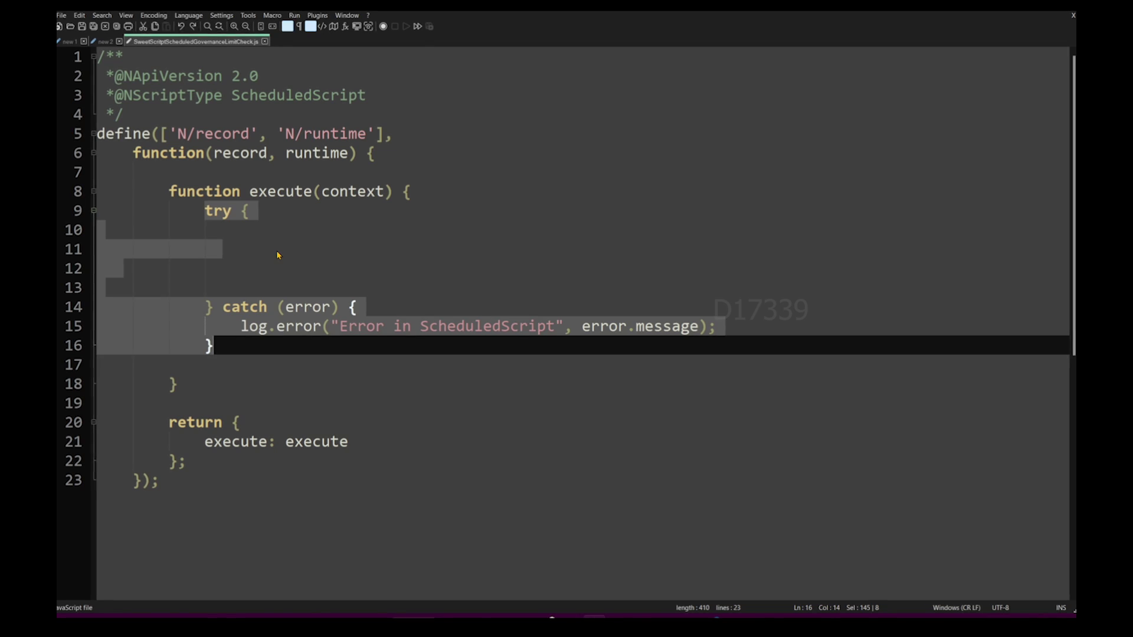
click(250, 245)
double_click(487, 326)
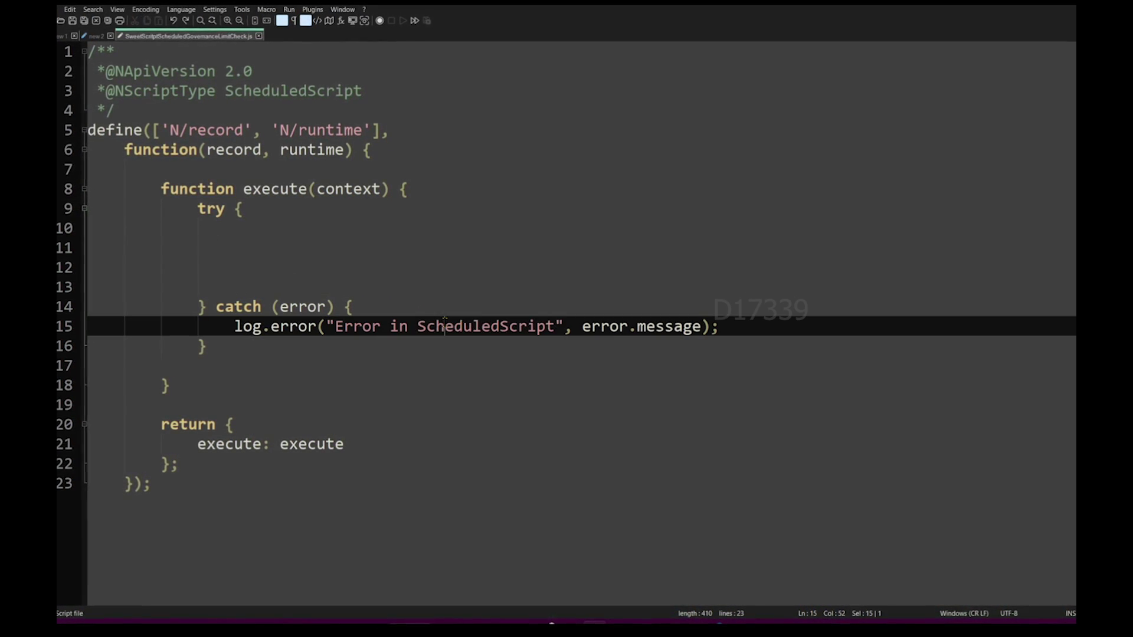
double_click(670, 326)
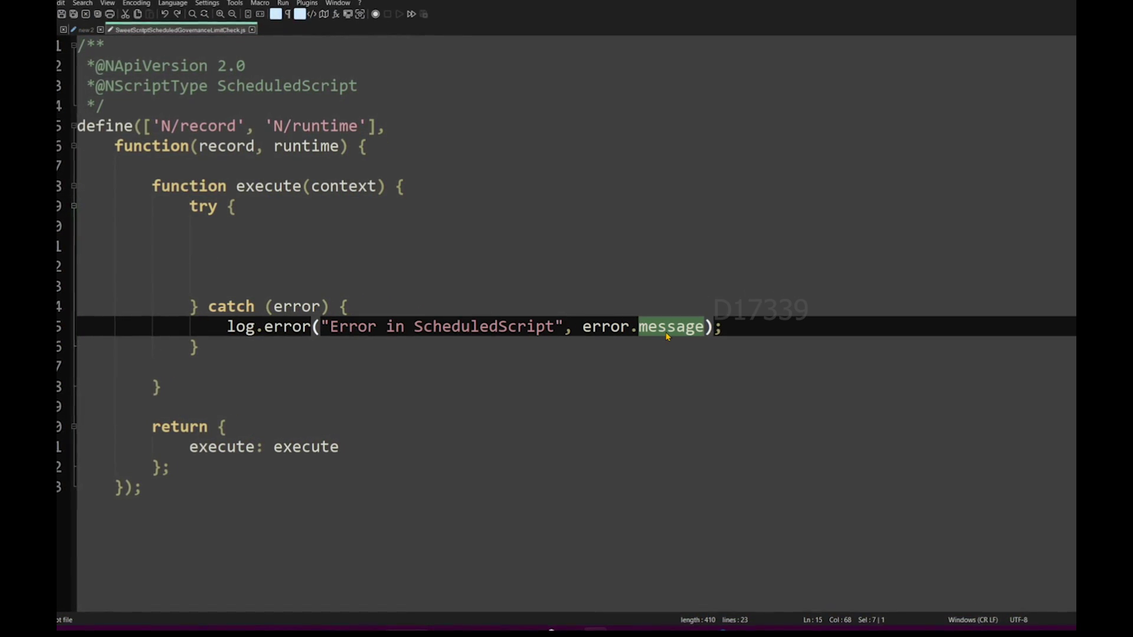
- Inside the try block, add var script = runtime.getCurrentScript() and a "Governance Monitoring BEGINING" debug log showing script.getRemainingUsage()
click(239, 262)
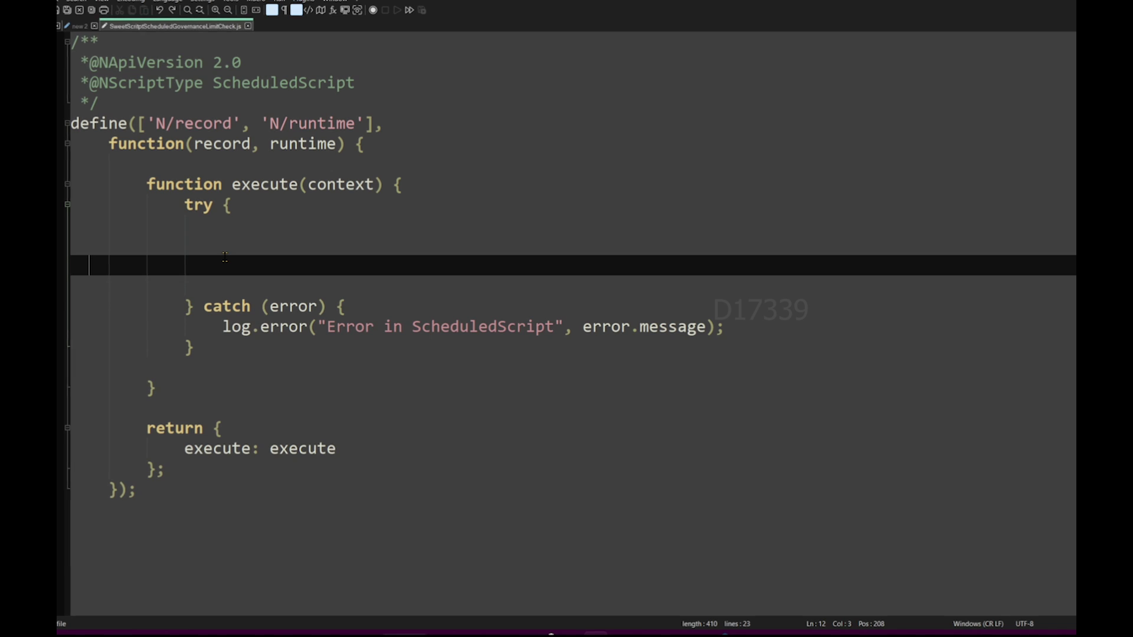
key(Return)
key(Return)
key(Return)
key(Return)
key(Return)
key(Return)
key(Return)
key(Return)
key(Return)
key(Return)
click(224, 257)
text(var script = runtime.getCurrentScript(); // No Usage Units)
click(253, 304)
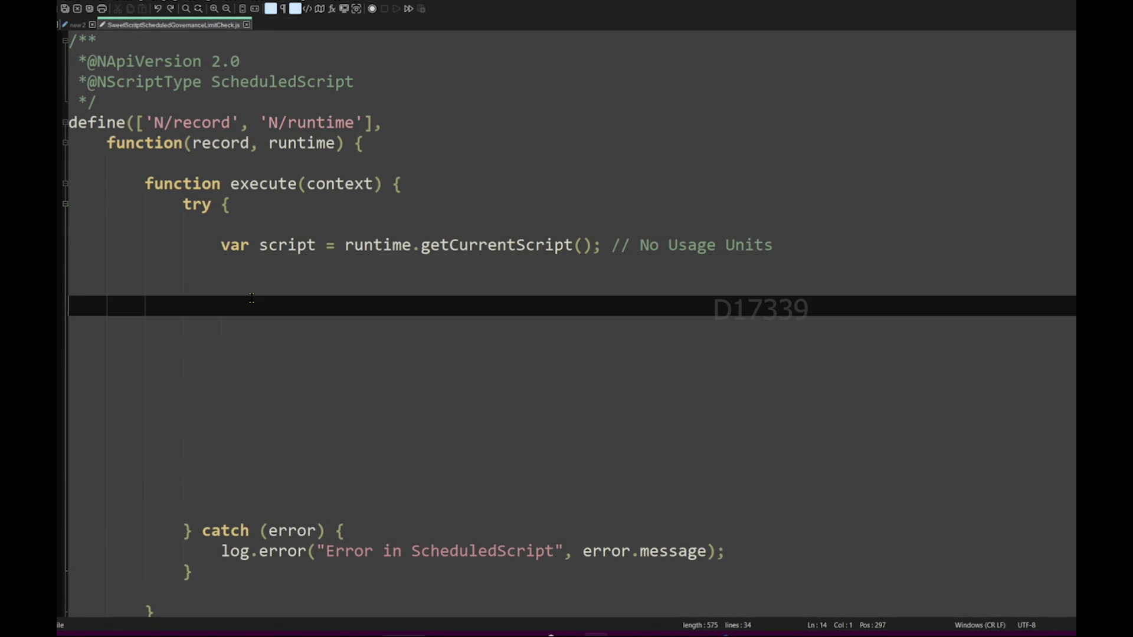
click(245, 265)
text(log.debug({                     "title": "Governance Monitoring BEGINING",                     "details": "Remaining Usage = " + script.getRemainingUsage() //NO Usage units                 });)
- Examine the runtime.getCurrentScript() call and the ScheduledScript type declaration it relates to
double_click(389, 250)
click(500, 250)
double_click(500, 250)
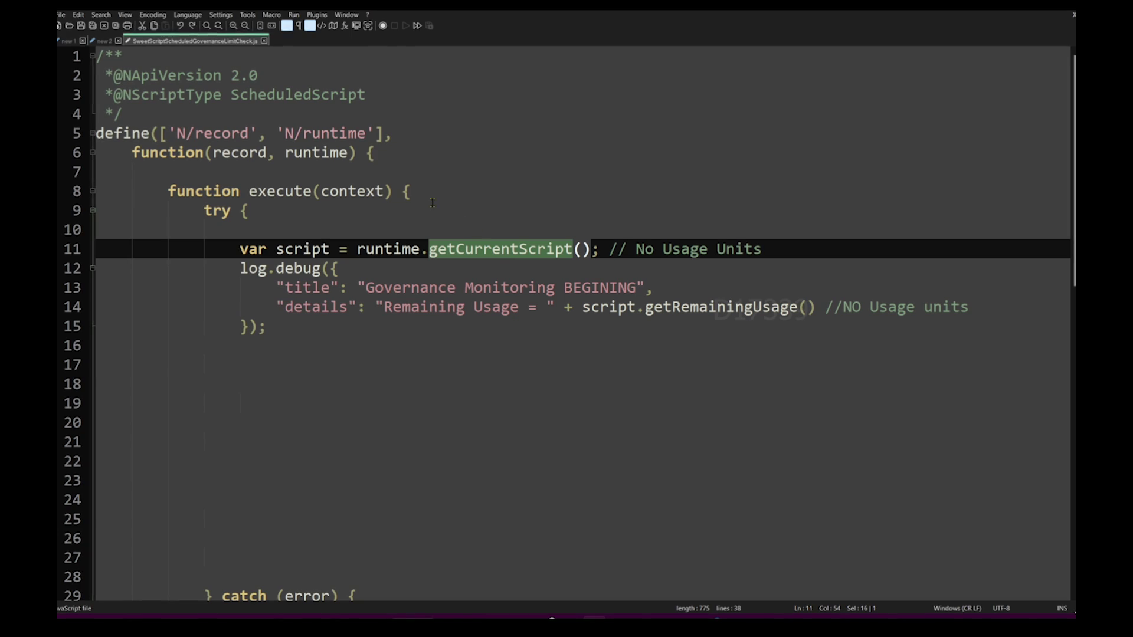
double_click(318, 96)
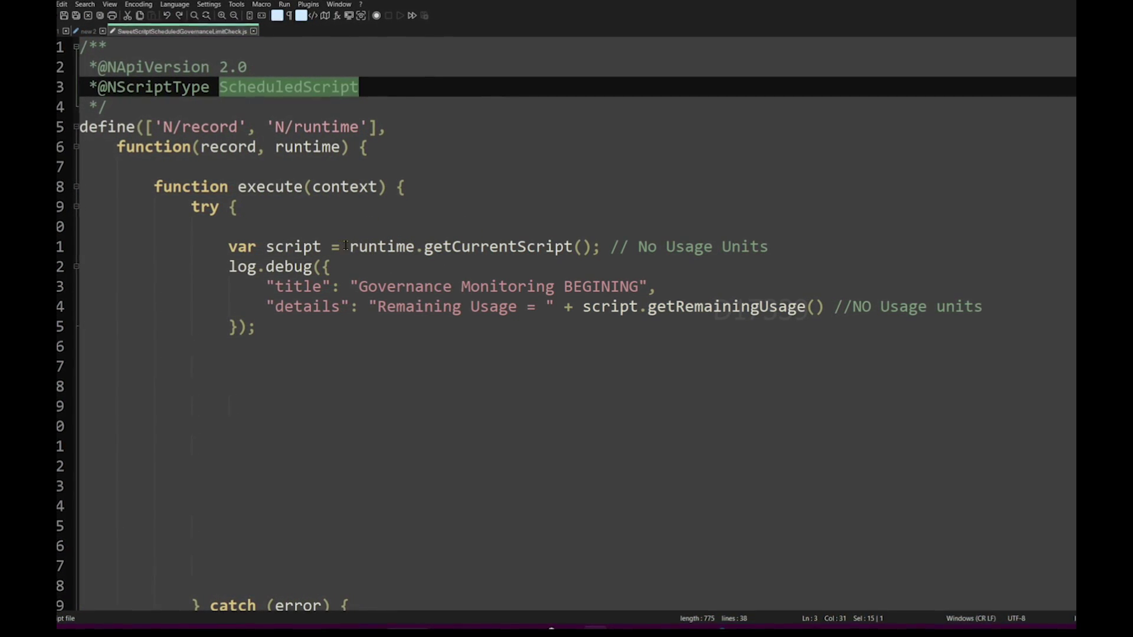
drag(361, 247, 480, 247)
double_click(533, 249)
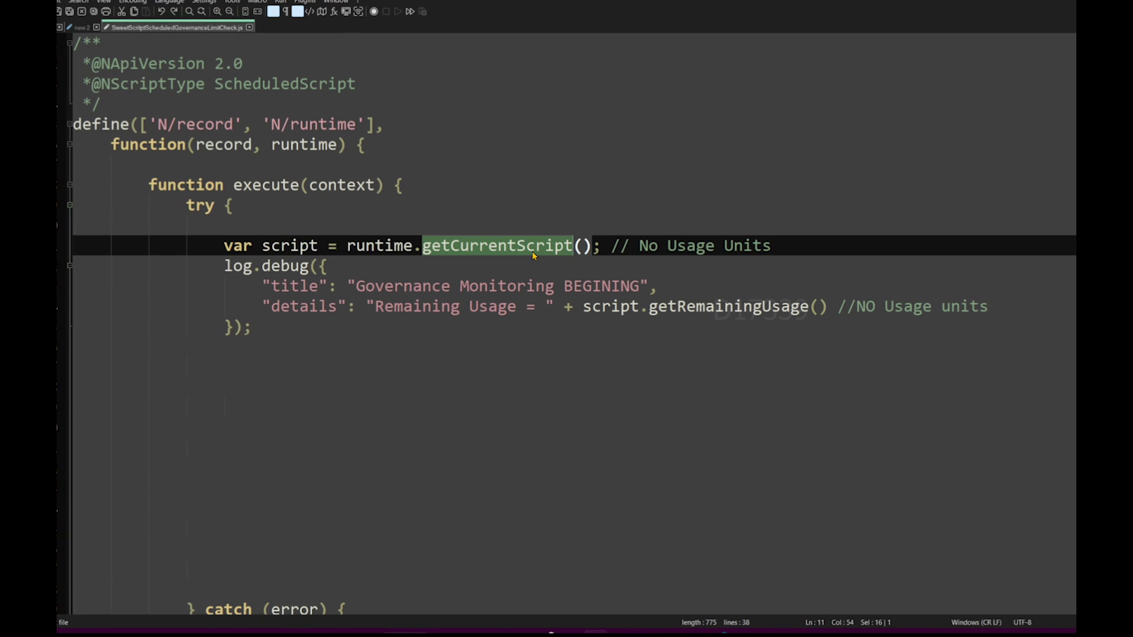
- Append "0 Units" to the "No Usage Units" comment after the getCurrentScript() call
drag(782, 244, 632, 244)
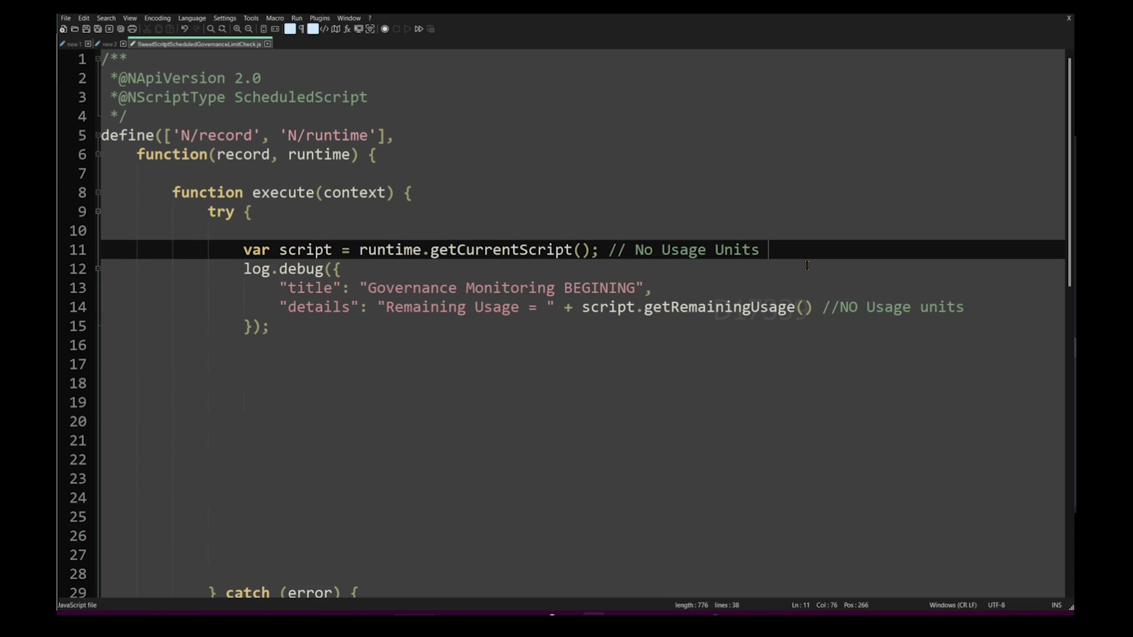
text(0 U)
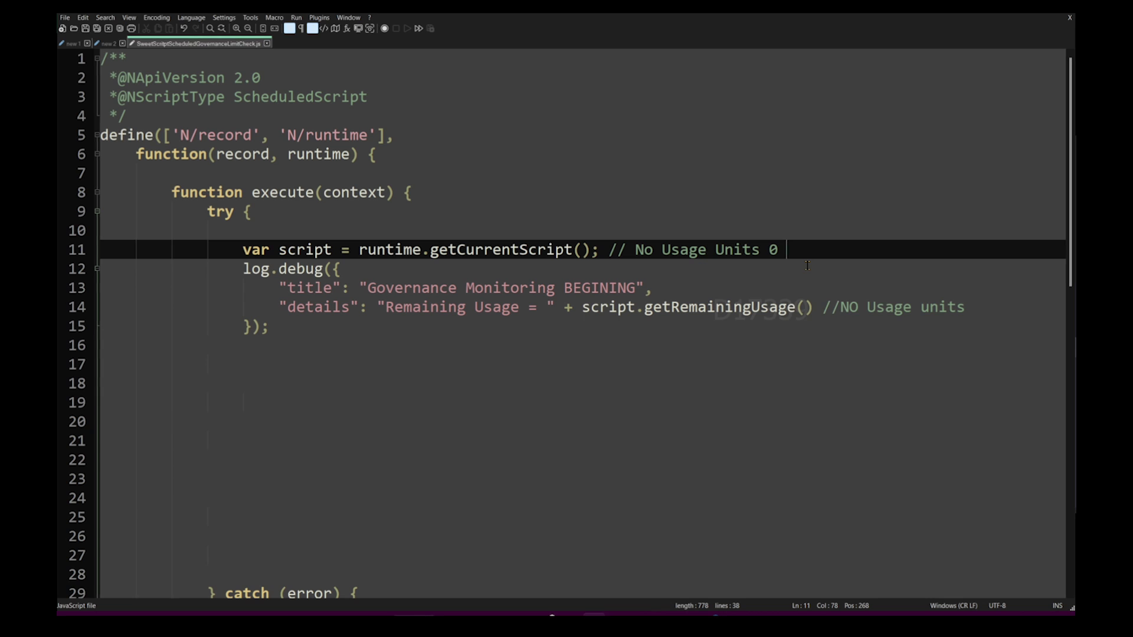
text(nits)
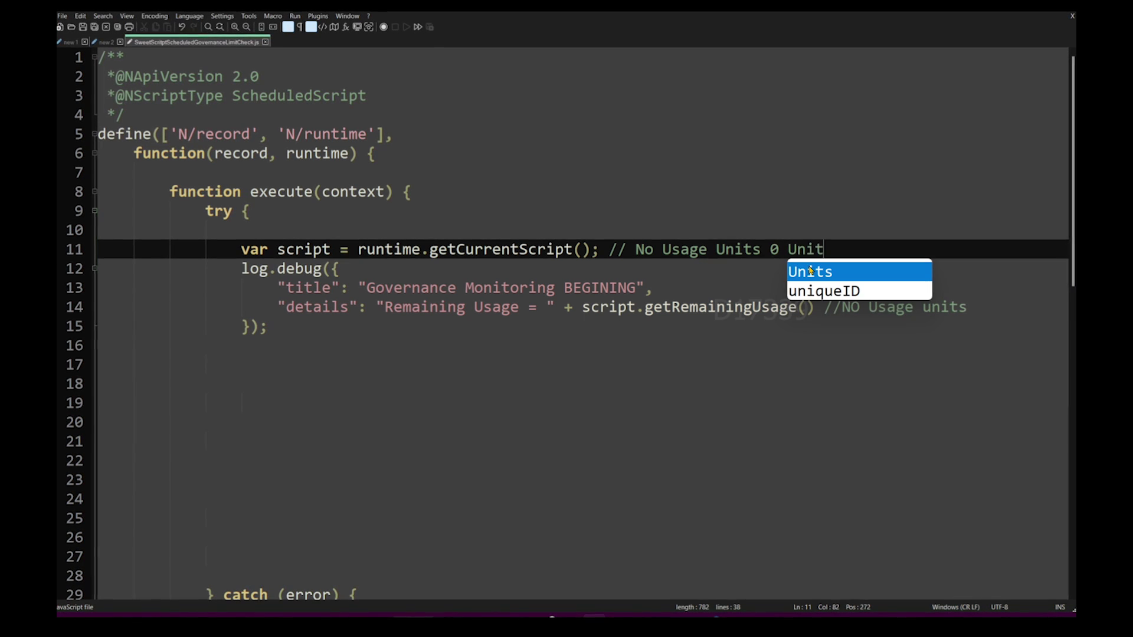
click(339, 368)
- Review the log.debug block and how script.getRemainingUsage() relies on the current script object
drag(240, 269, 308, 362)
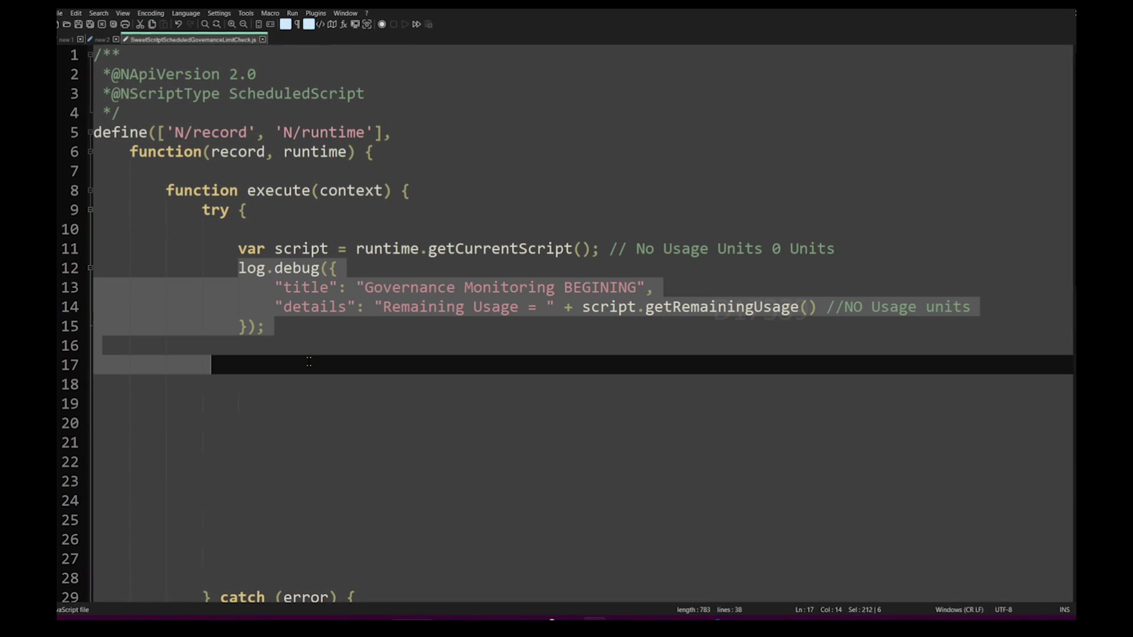
click(437, 330)
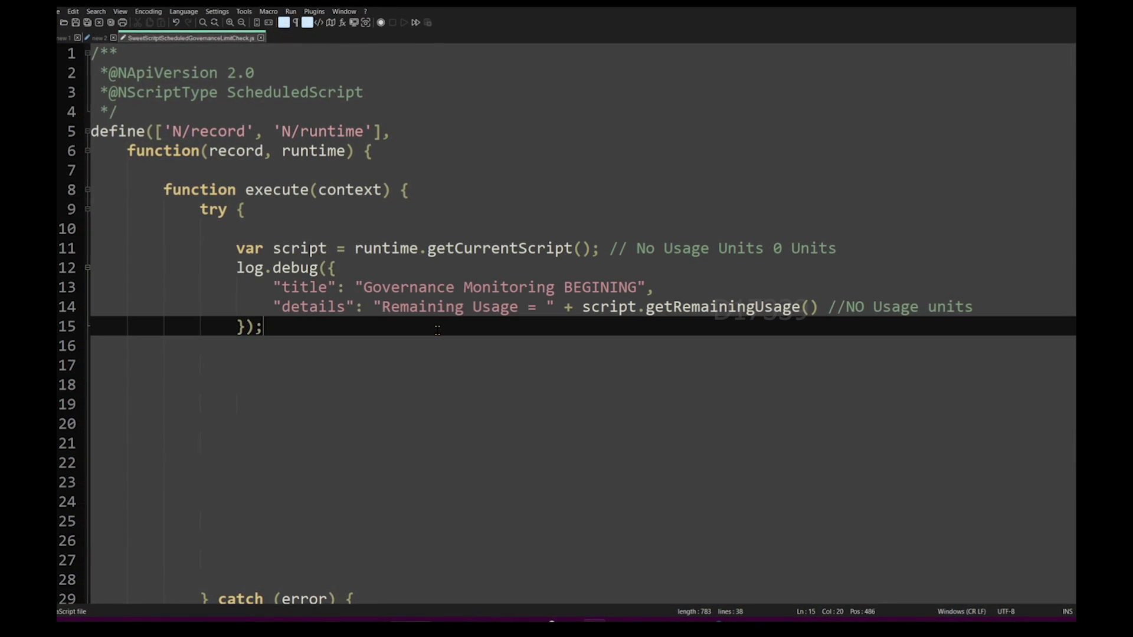
double_click(723, 307)
drag(232, 248, 655, 249)
click(707, 285)
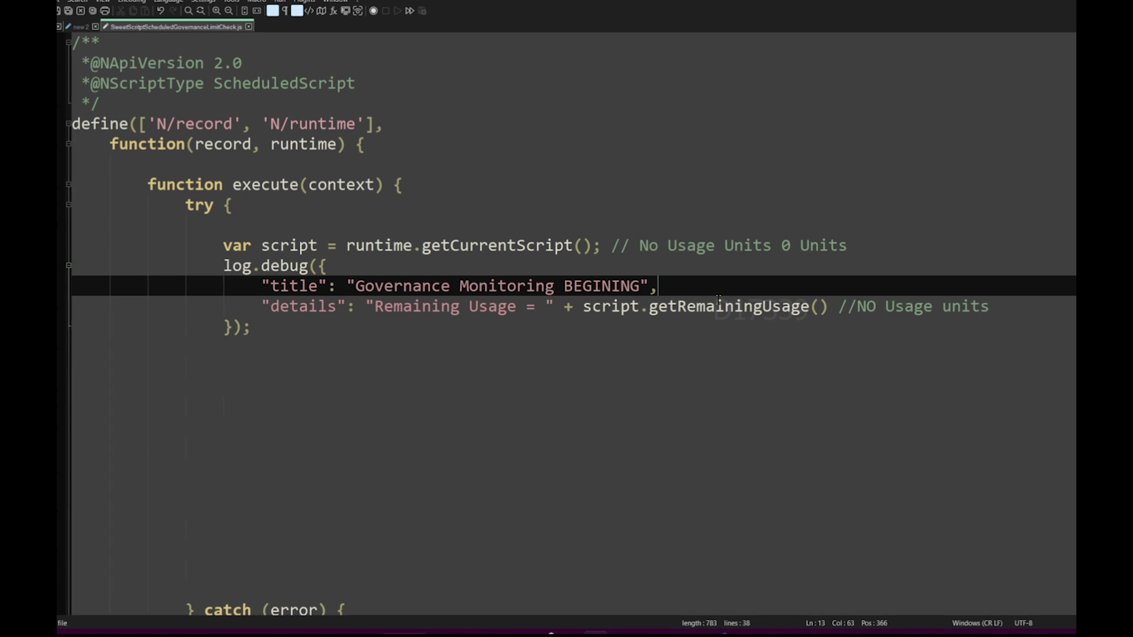
double_click(720, 308)
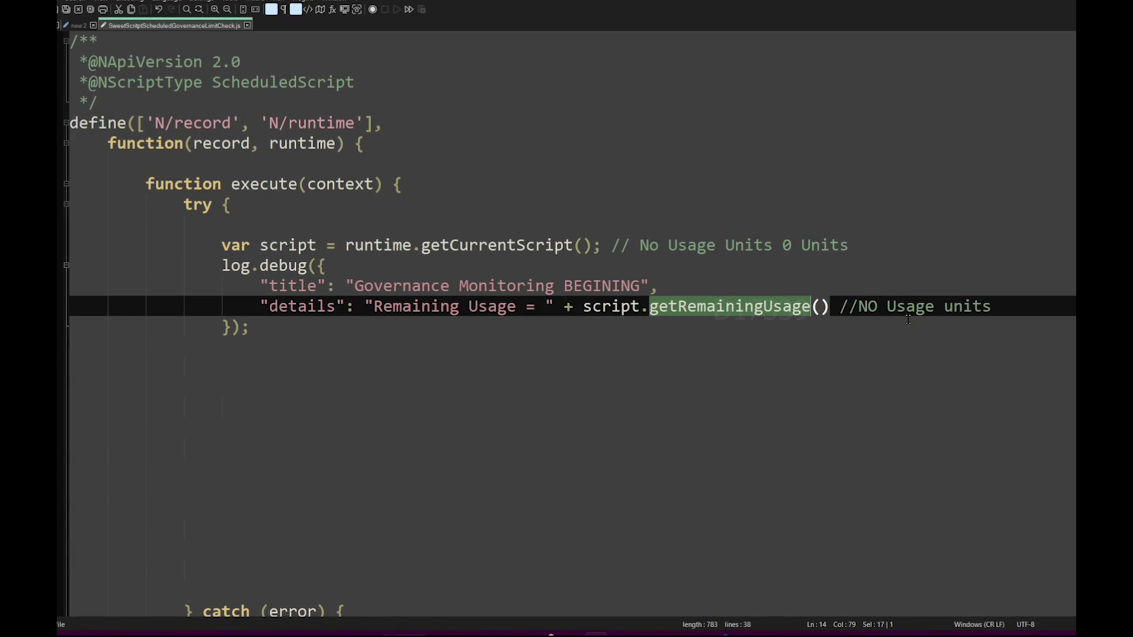
drag(220, 267, 289, 329)
- Below the debug log, add a start-loop comment and open the loop for (var i = 1; i <= 334; i++) {
click(289, 330)
key(Return)
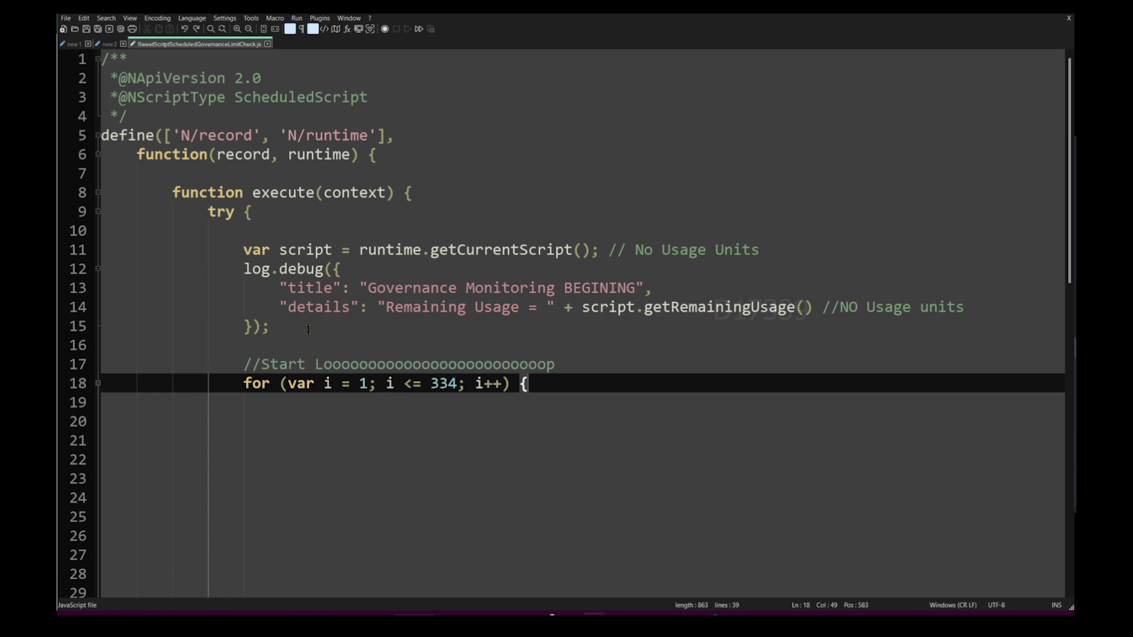
scroll(308, 329, down, 2)
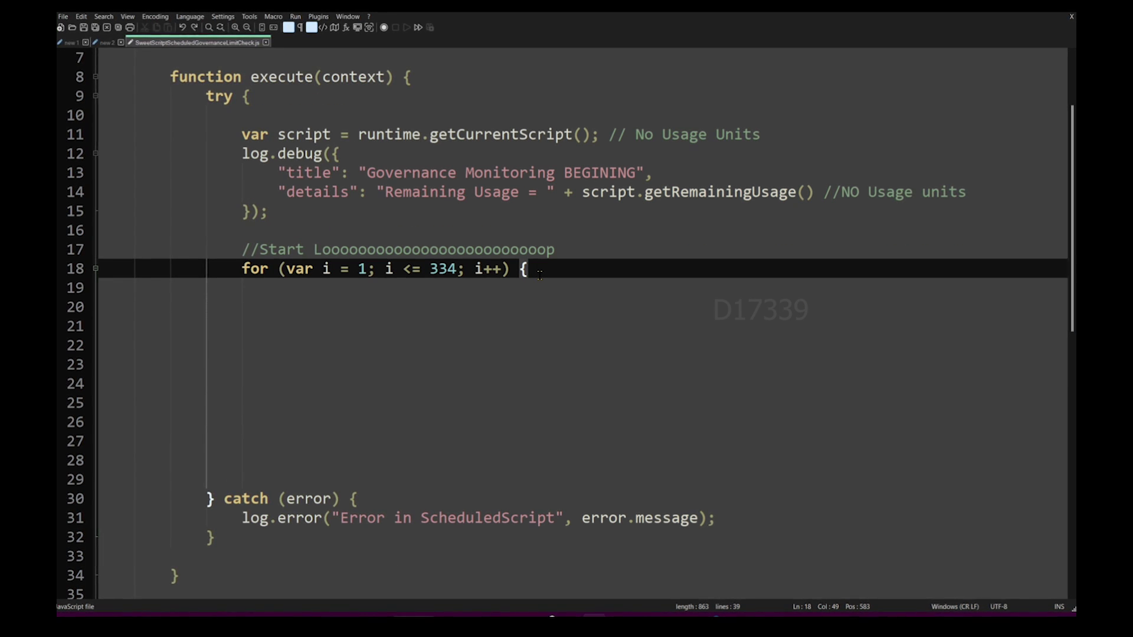
double_click(440, 272)
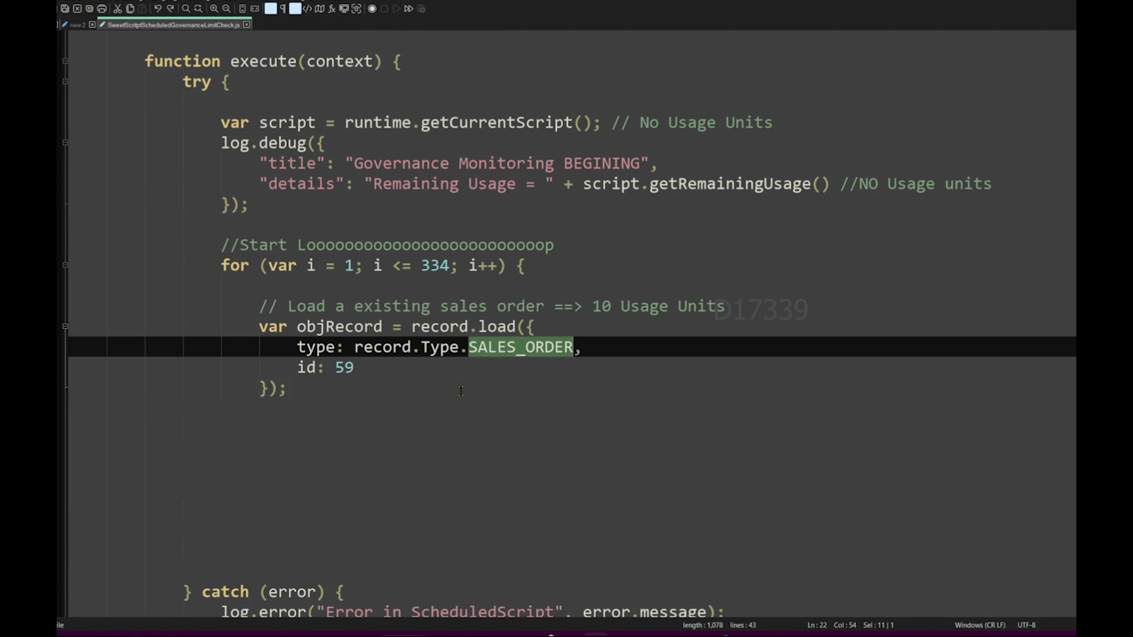
- Inside the loop, add a commented record.load() call into objRecord with type record.Type.SALES_ORDER and id 59
click(461, 391)
drag(250, 326, 340, 404)
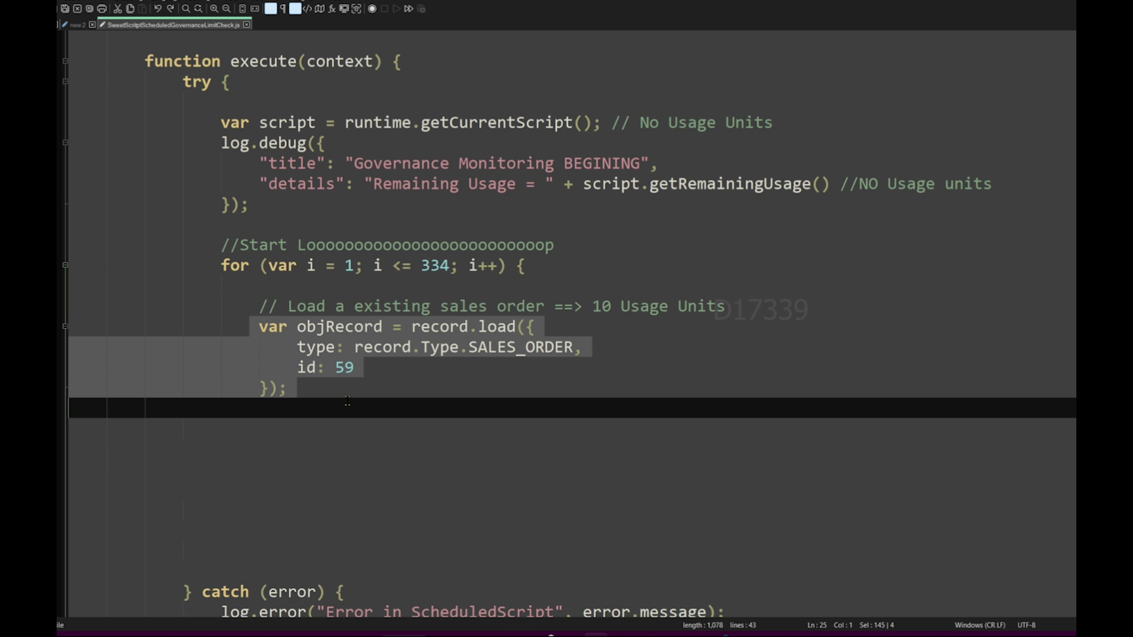
click(518, 358)
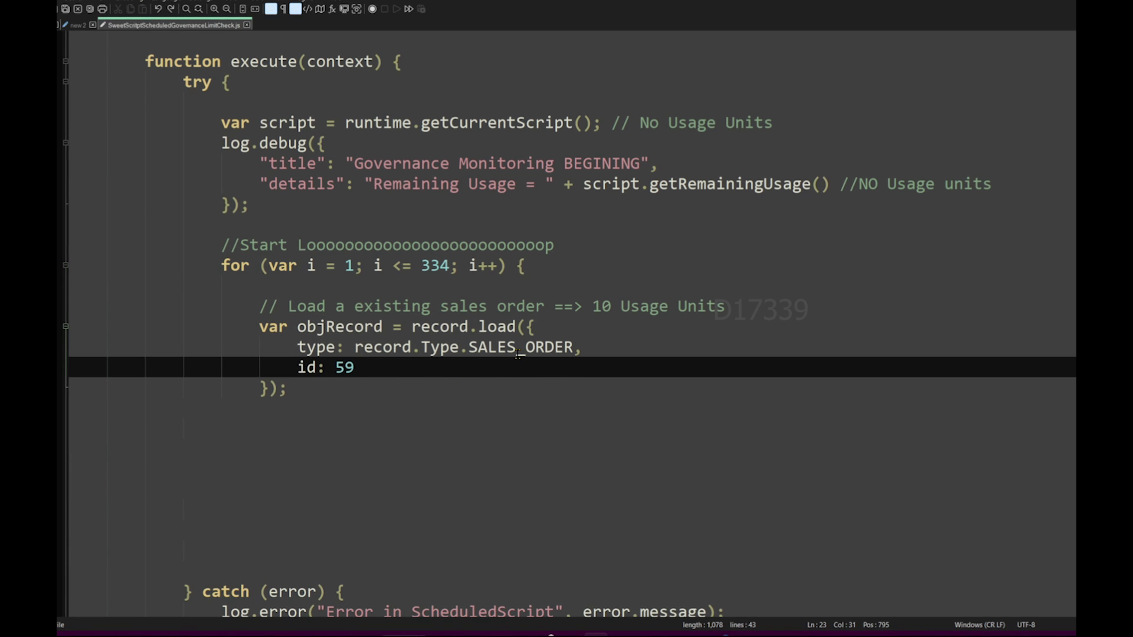
double_click(518, 348)
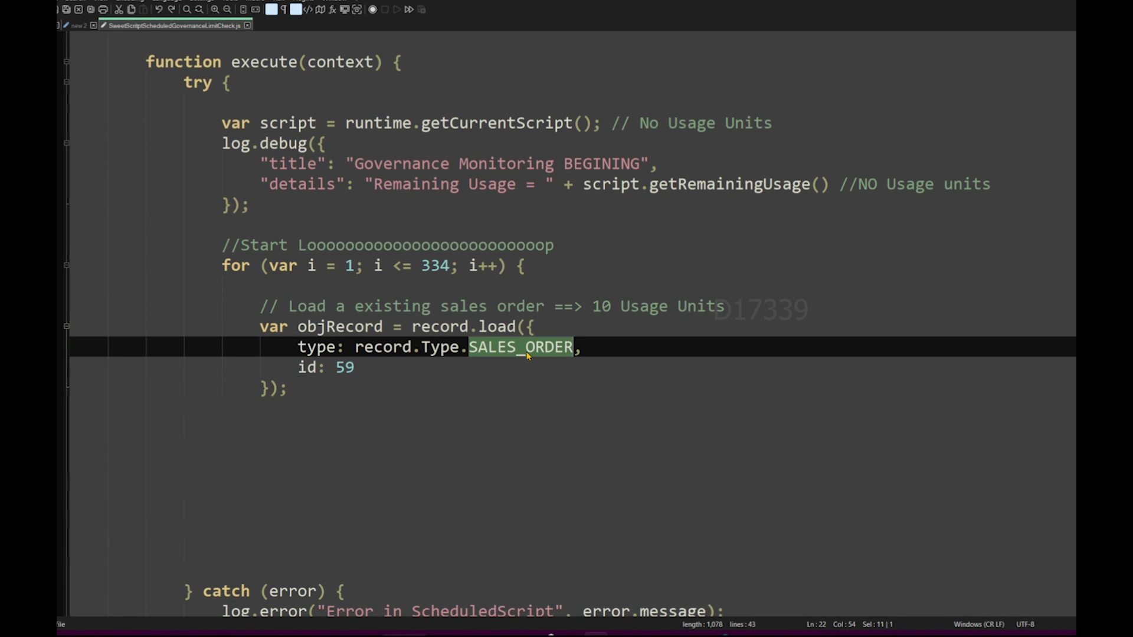
- Compare the script's record ID 59 with the ID in the URL of the NetSuite sales order, and return to the script
double_click(344, 369)
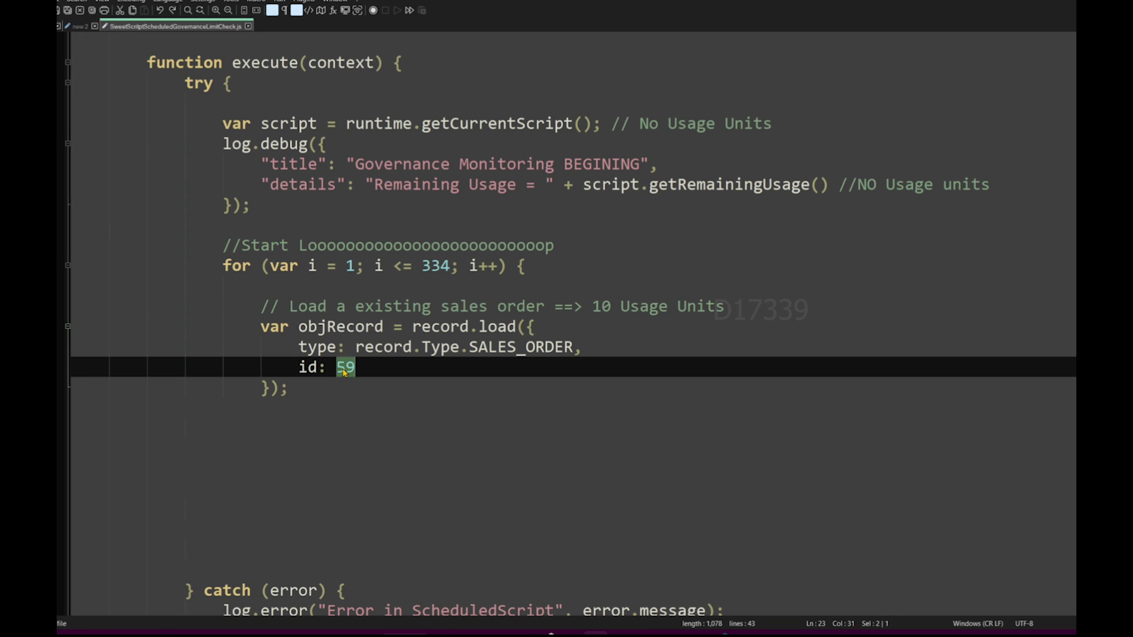
key(alt+Tab)
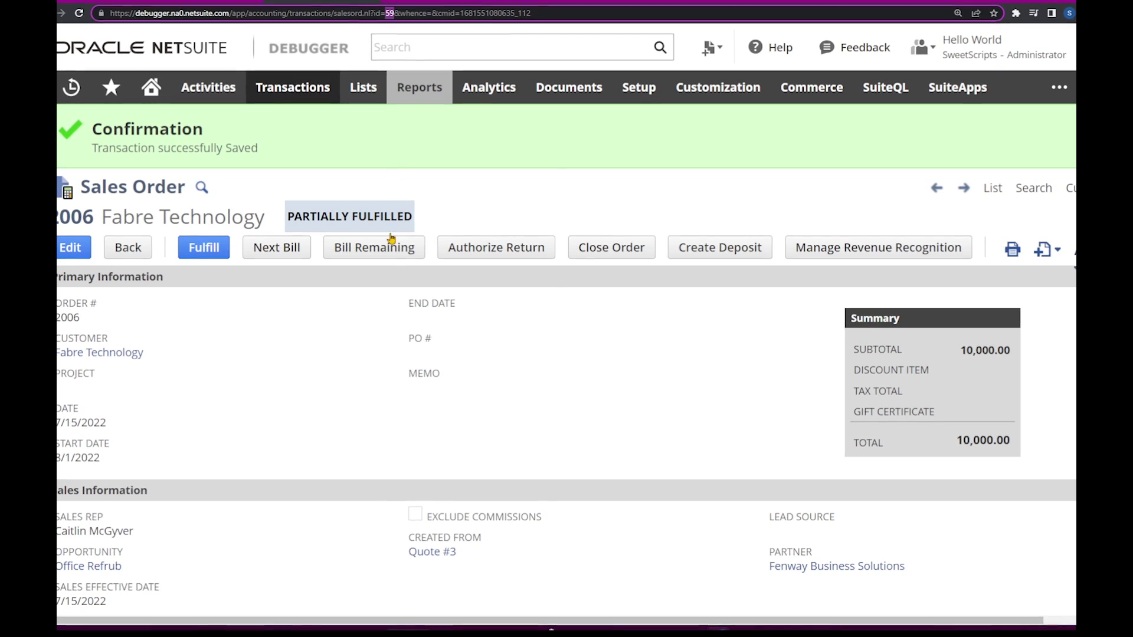
click(314, 357)
key(alt+Tab)
- Below the load call, add a commented objRecord.save() call (20 Usage units) and comments totalling 10 + 20 = 30 Units per transaction record
click(332, 389)
key(ctrl+z)
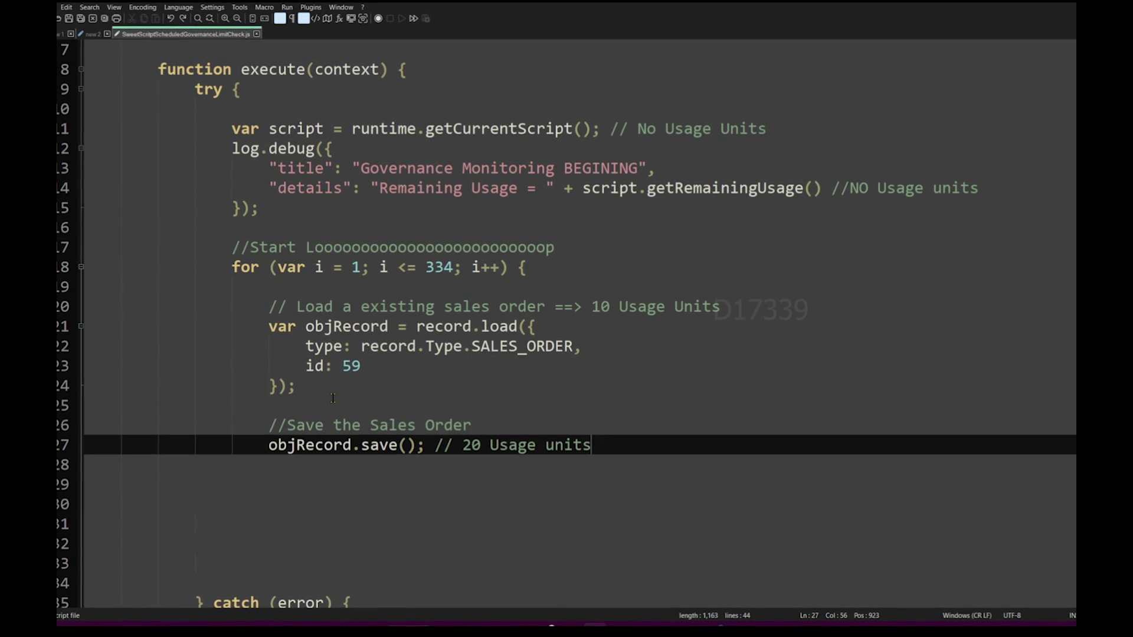
click(259, 425)
drag(260, 426, 590, 445)
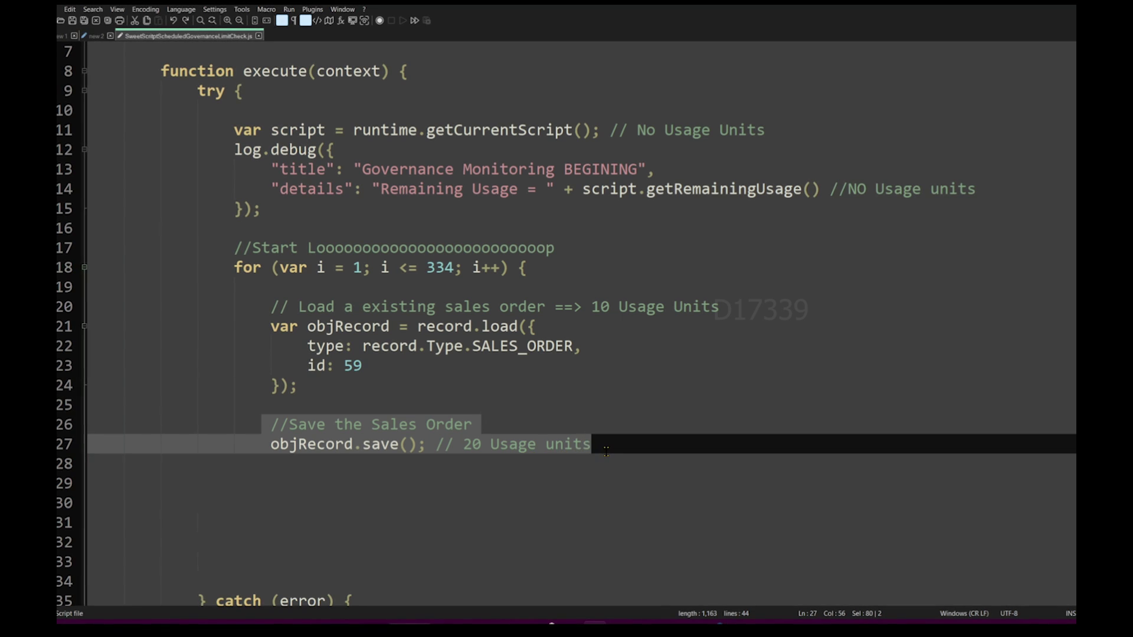
click(569, 463)
text(//10 units for Loading SALES_ORDER //20 Units for Saving the SALES_ORDER //TOTAL    10  +   20 = 30 Units for One Transaction Record to perform load and save.)
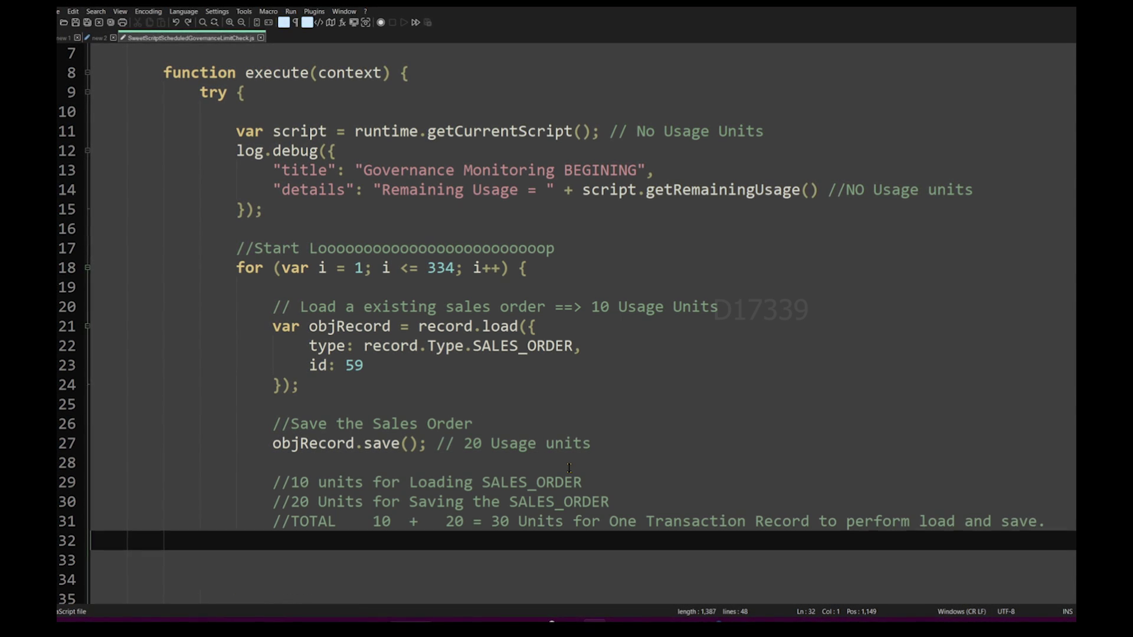
- Review how the load and save calls correspond to the usage-unit comments and their total for one transaction record
scroll(547, 453, down, 2)
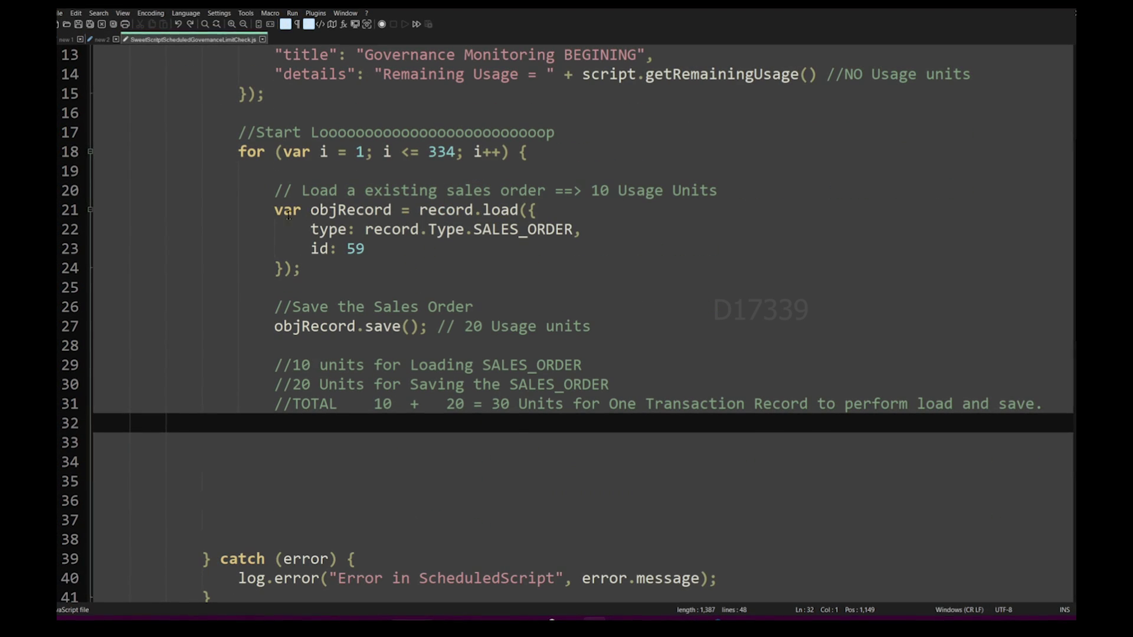
drag(272, 210, 356, 248)
double_click(303, 369)
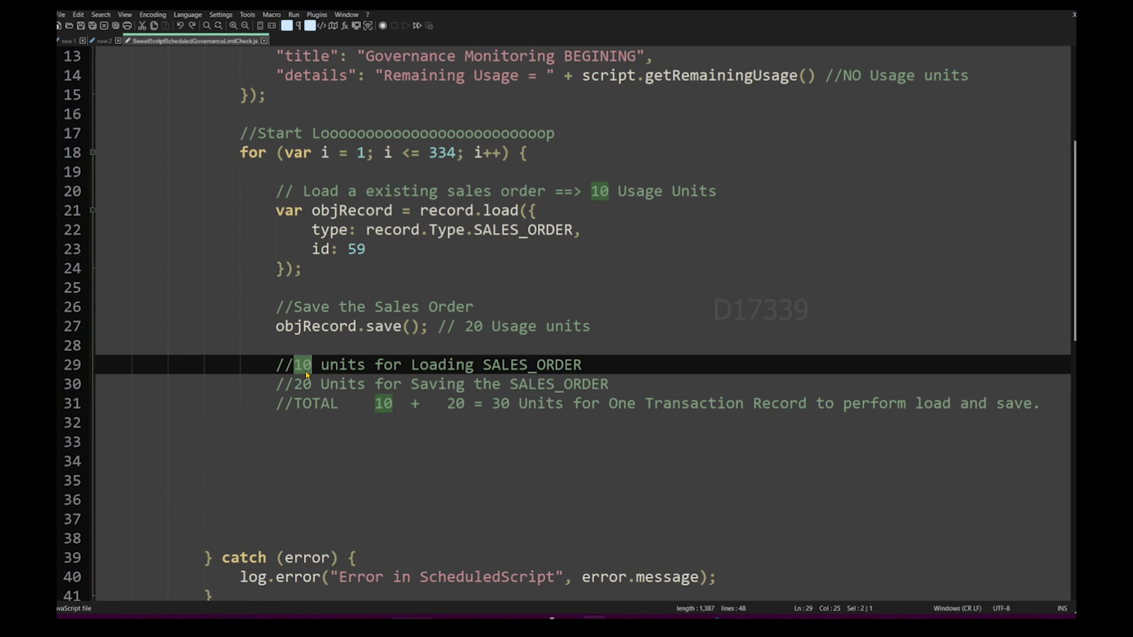
double_click(305, 383)
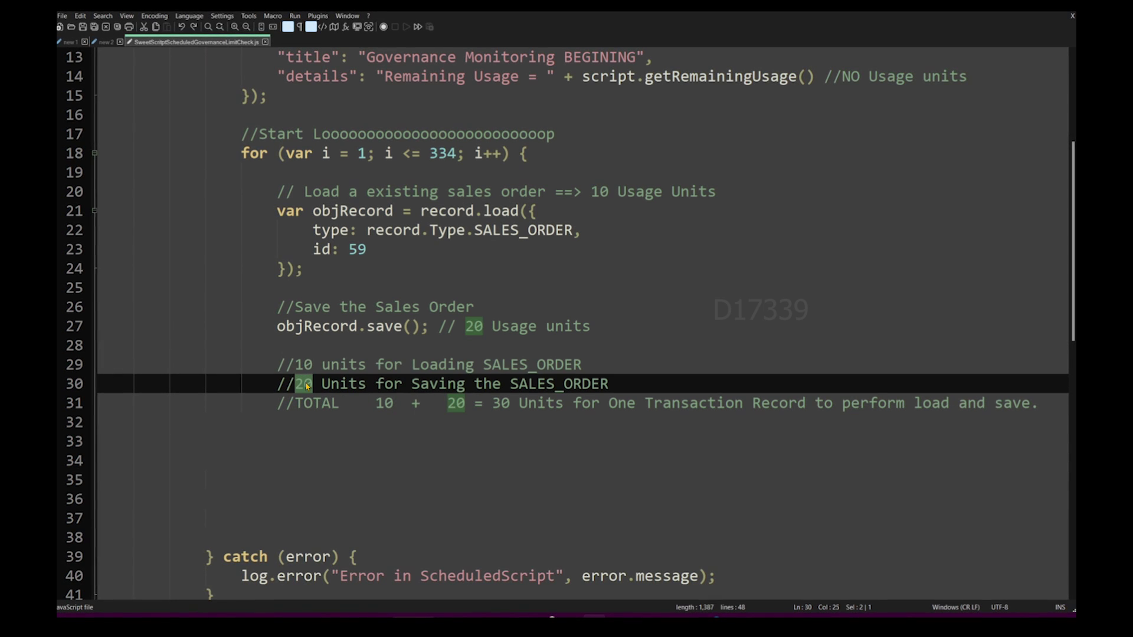
drag(272, 211, 367, 327)
double_click(308, 386)
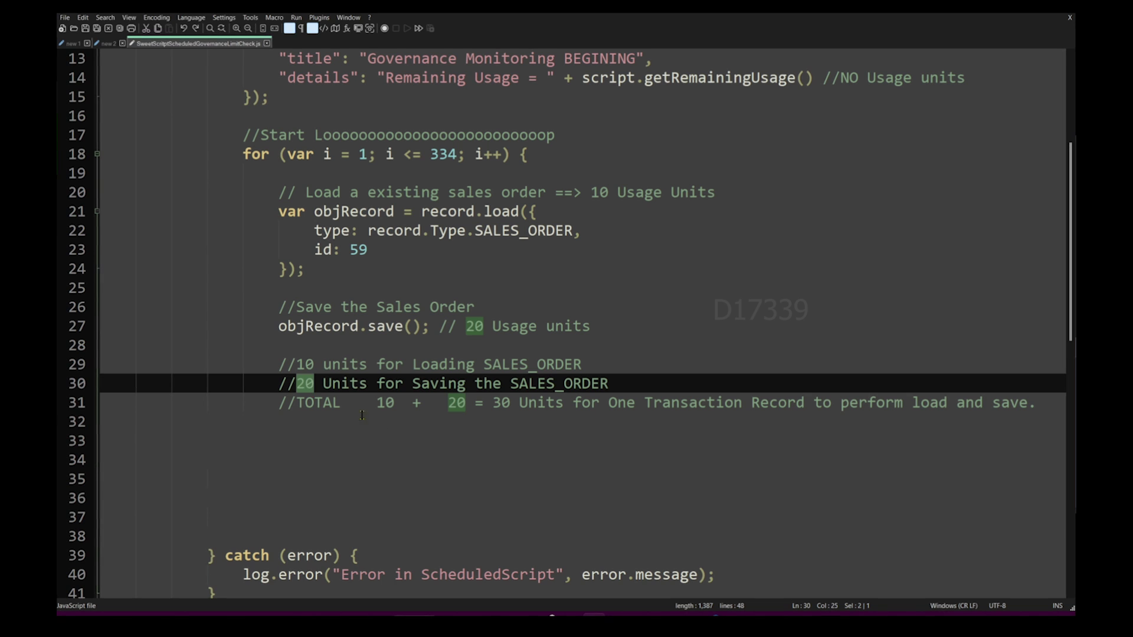
click(330, 441)
drag(297, 404, 326, 406)
drag(493, 404, 573, 404)
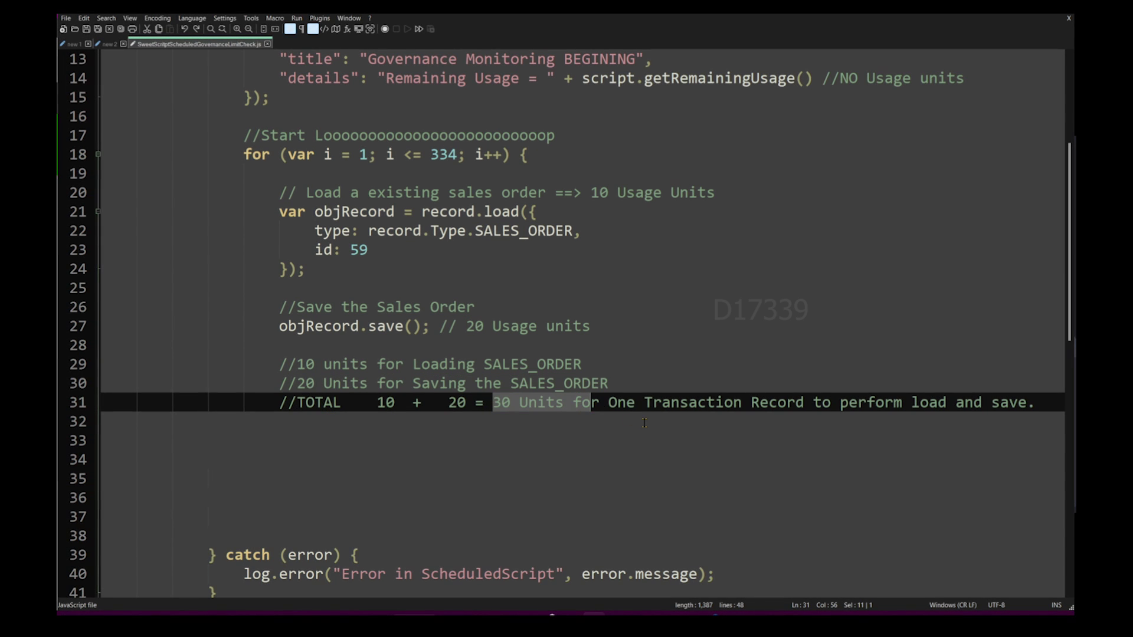
drag(610, 405, 787, 406)
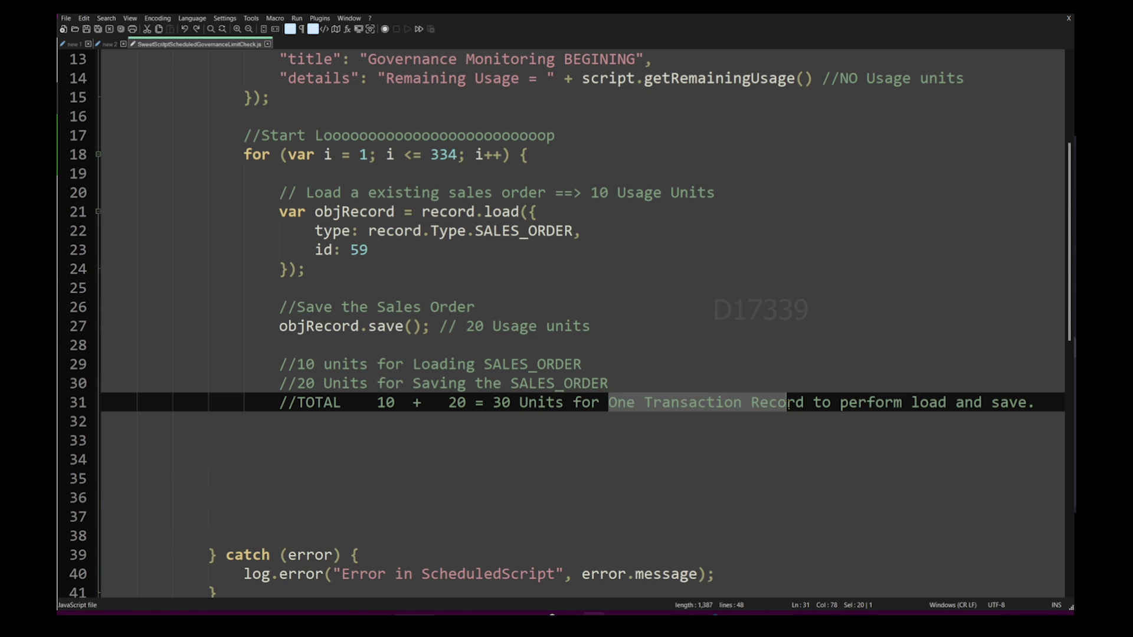
- Add a per-record log.debug with the loop index i and script.getRemainingUsage(), and close the loop with an end-loop comment
click(595, 428)
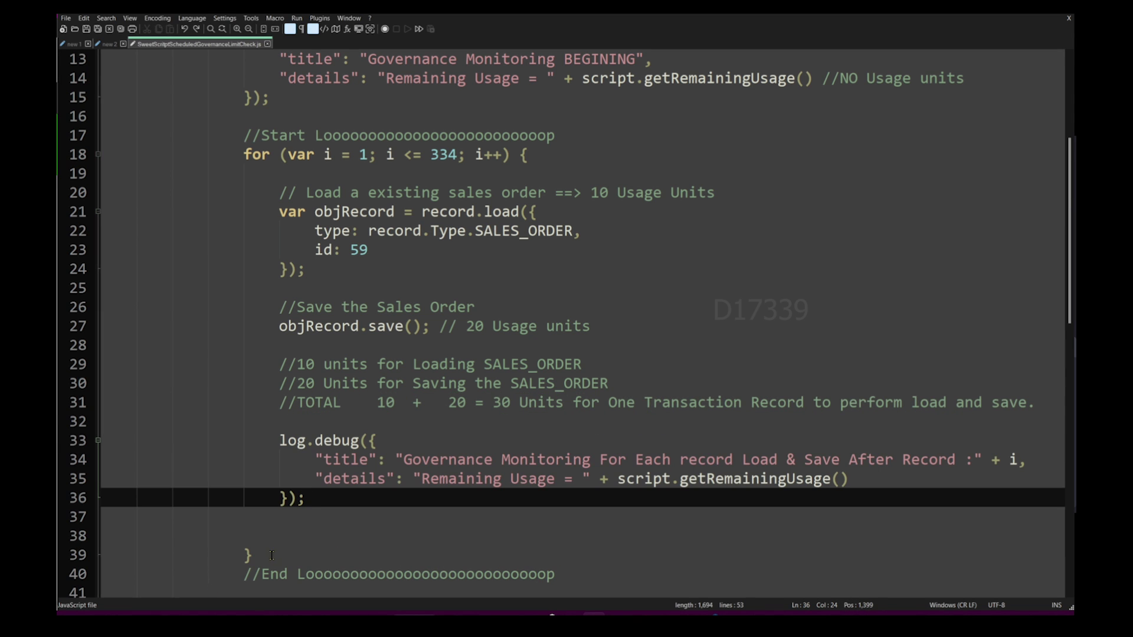
drag(236, 556, 601, 577)
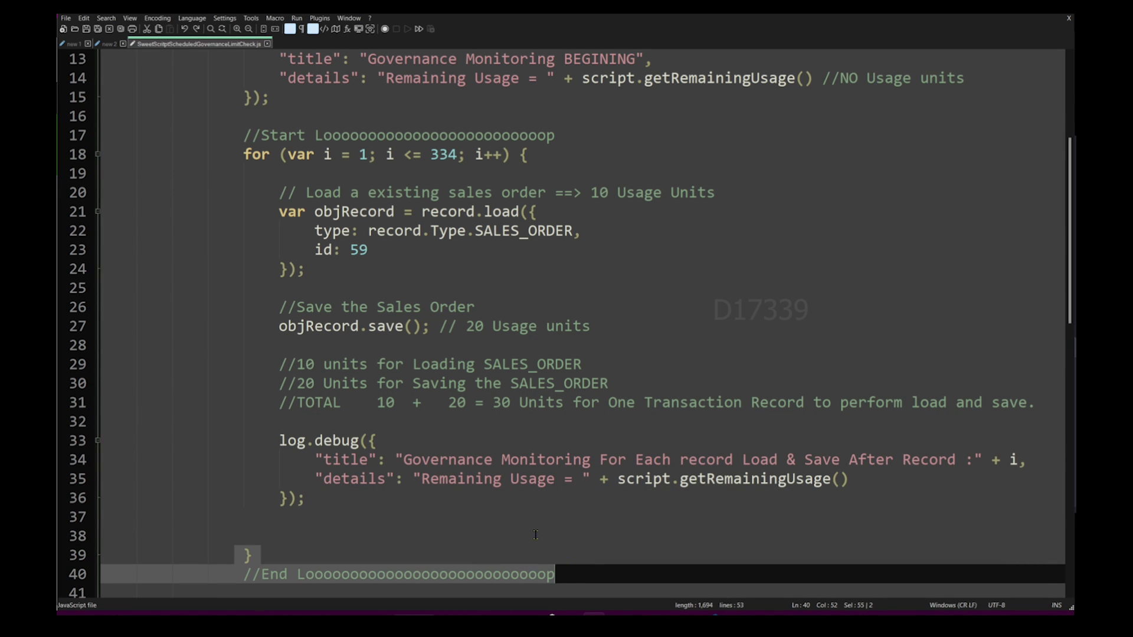
drag(279, 441, 365, 502)
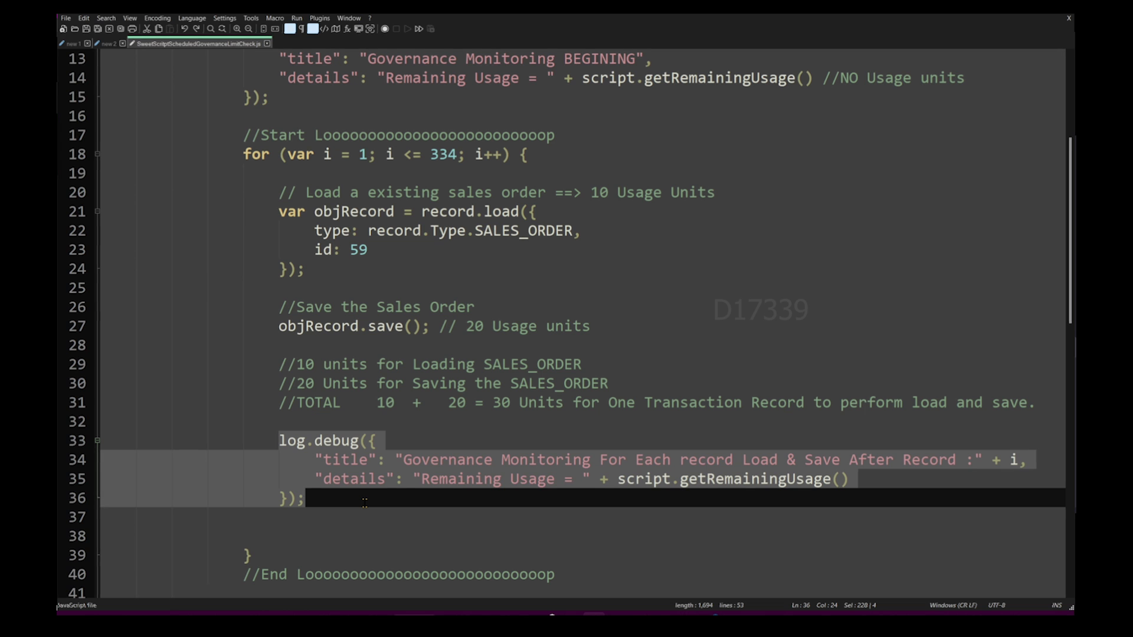
drag(274, 213, 327, 423)
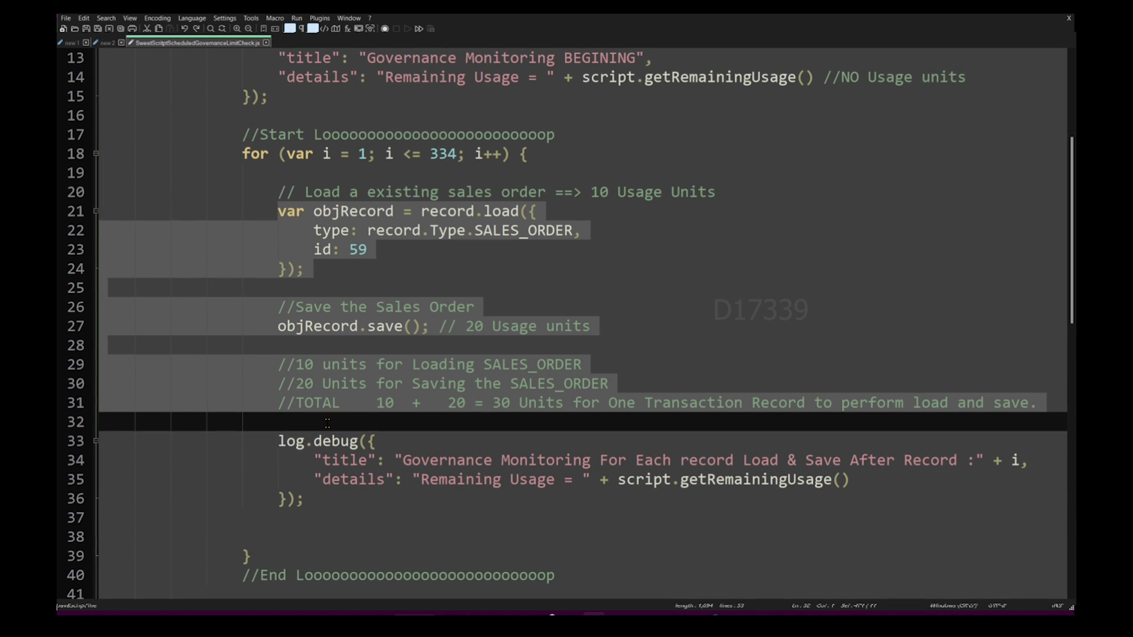
double_click(737, 481)
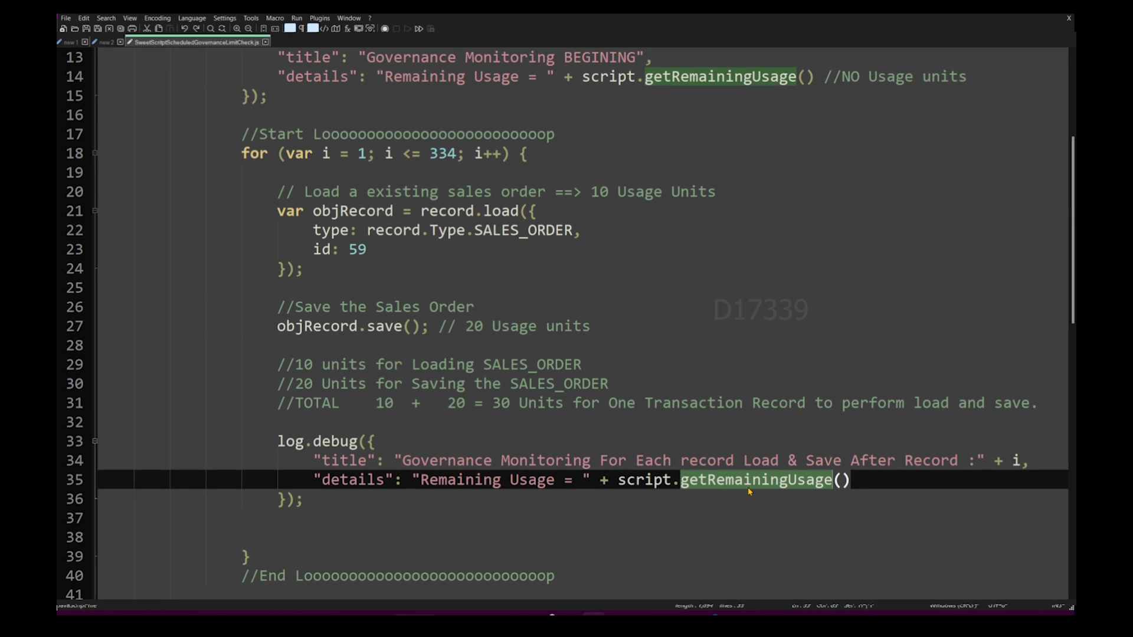
- After the loop, add a log.debug block titled "Governance Monitoring END" that logs script.getRemainingUsage()
scroll(582, 375, down, 3)
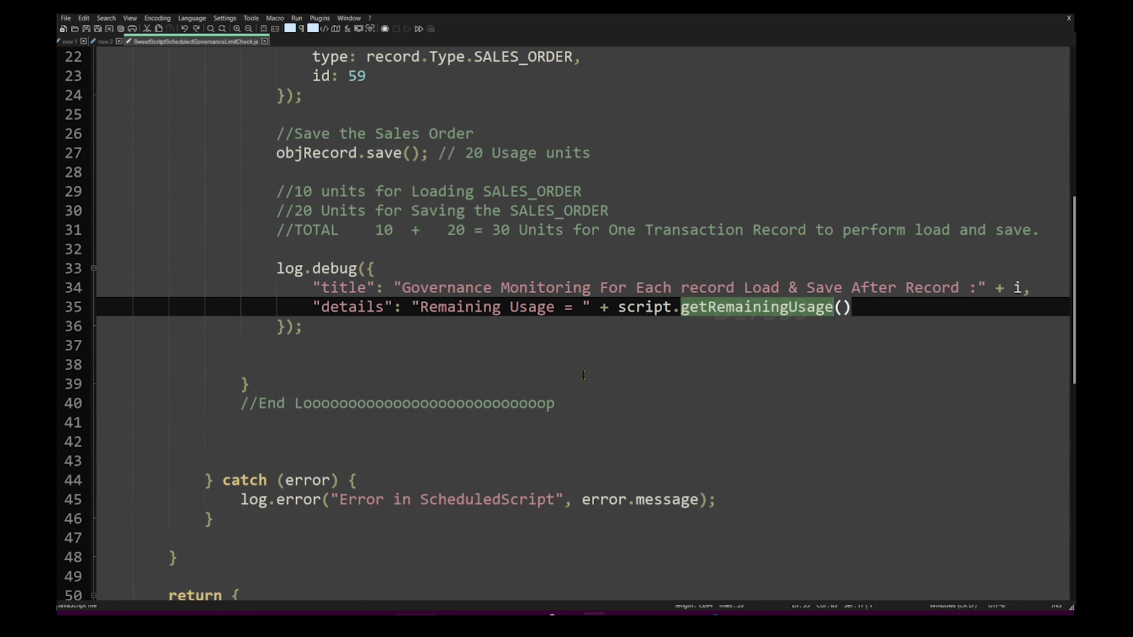
click(607, 412)
key(ctrl+z)
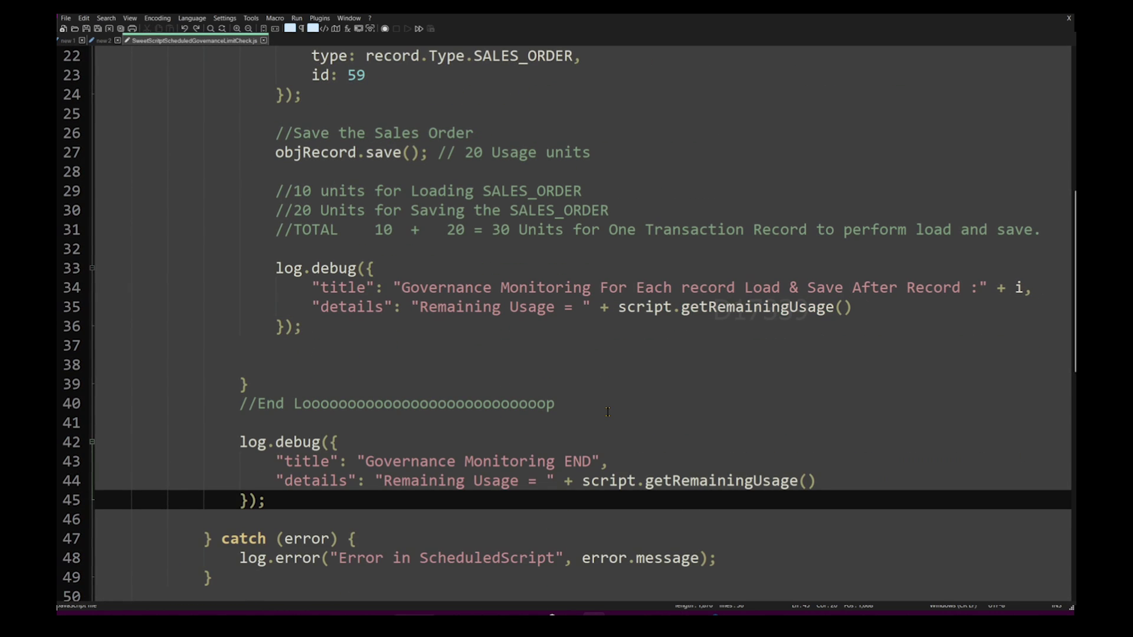
drag(221, 442, 319, 515)
click(371, 512)
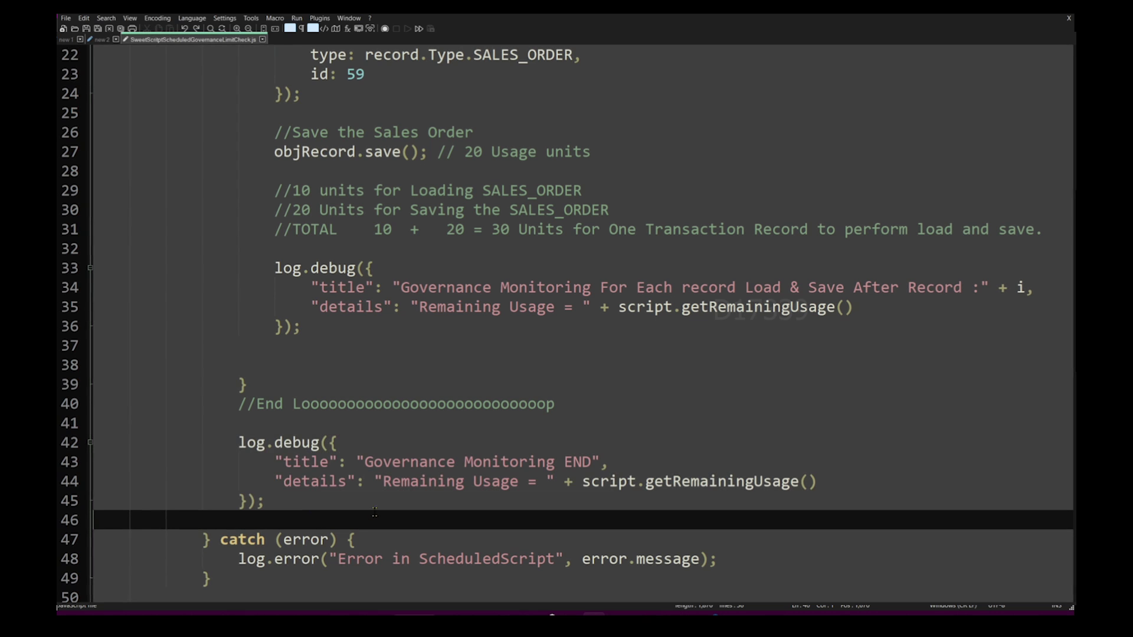
drag(386, 484, 521, 484)
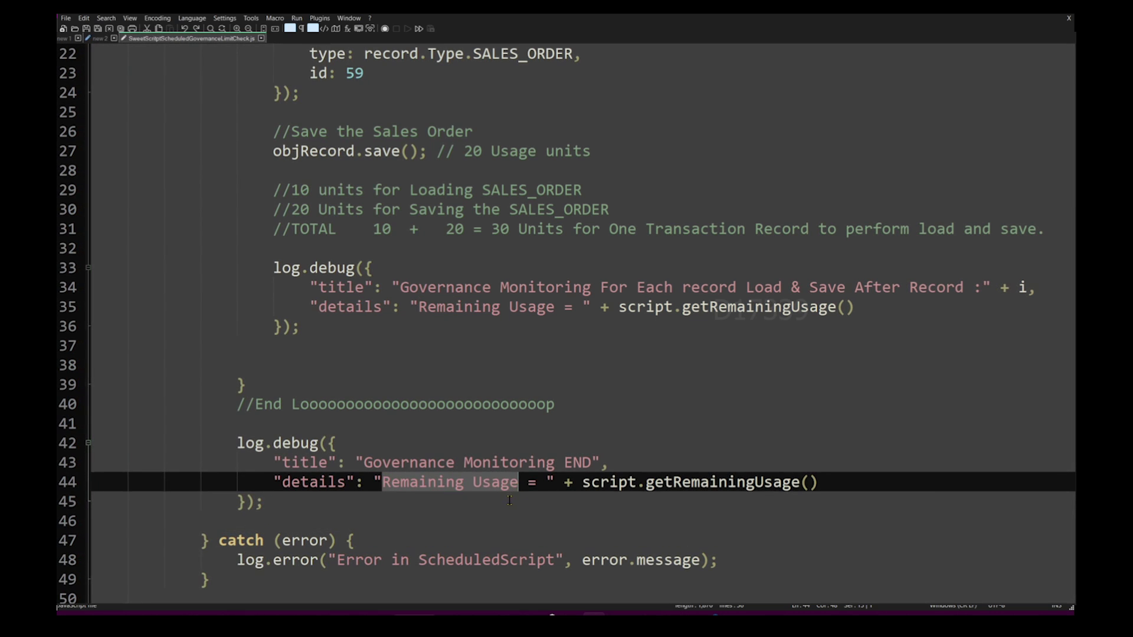
click(508, 500)
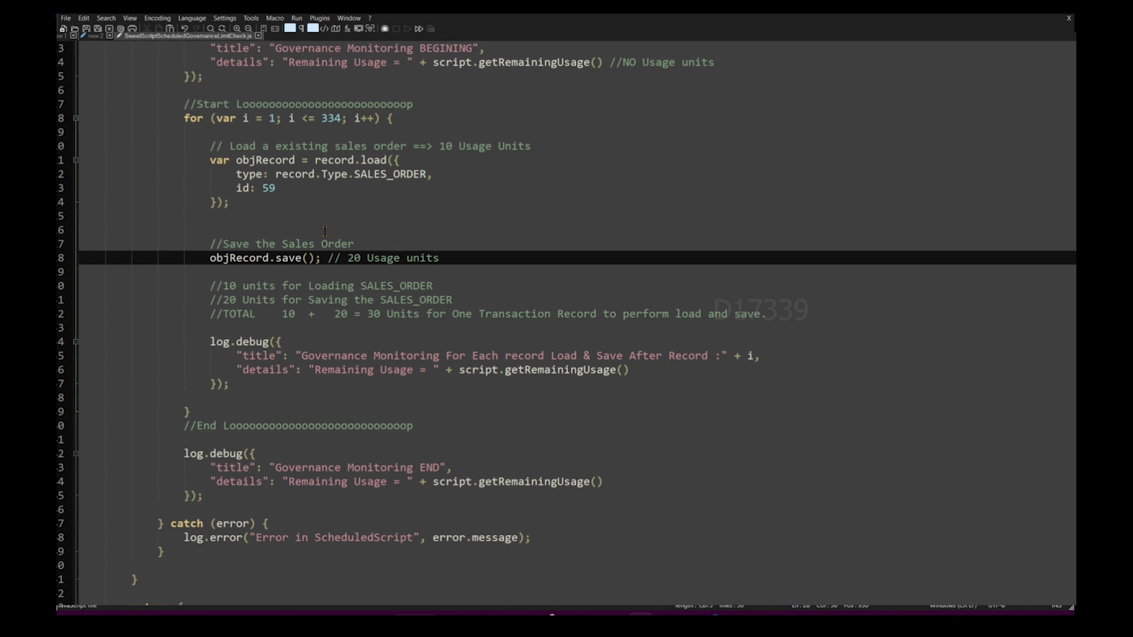
- Between the load and save calls, add objRecord.setValue("memo", i); with the comment "0 Usage Units"
scroll(324, 231, up, 3)
click(278, 328)
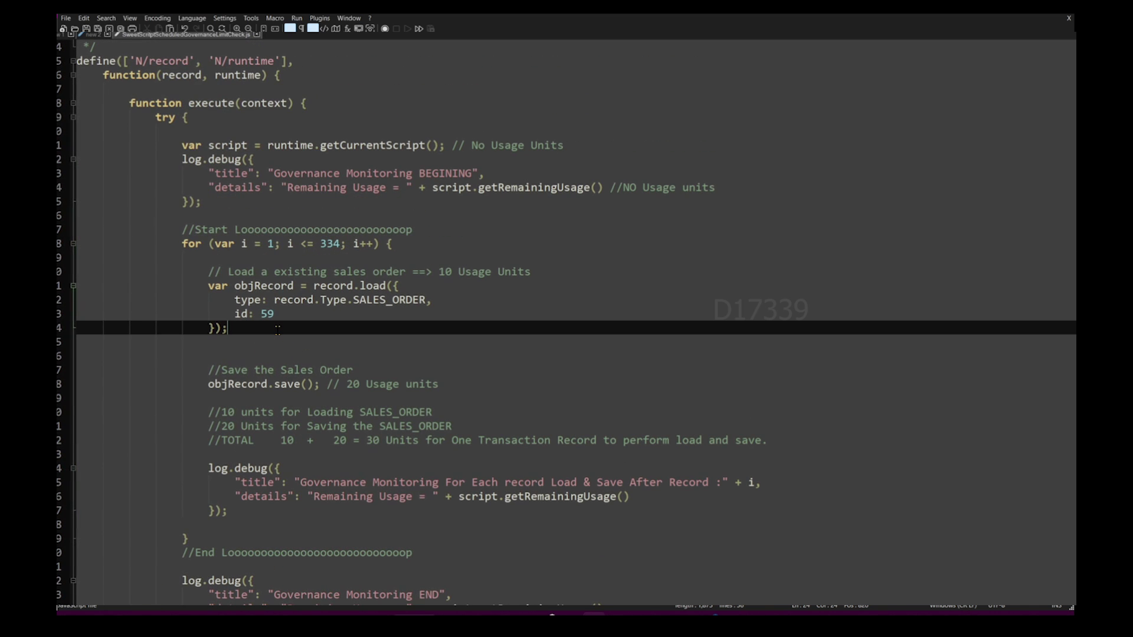
text(objRecord.setValue("memo", i); // 0 Usage Units)
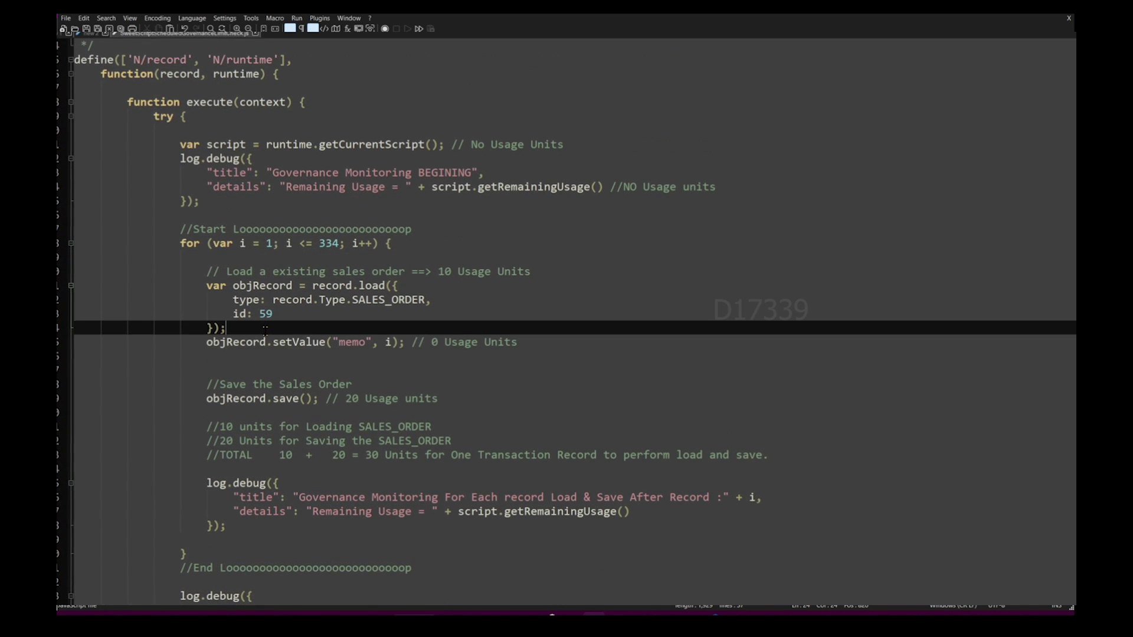
drag(204, 343, 360, 343)
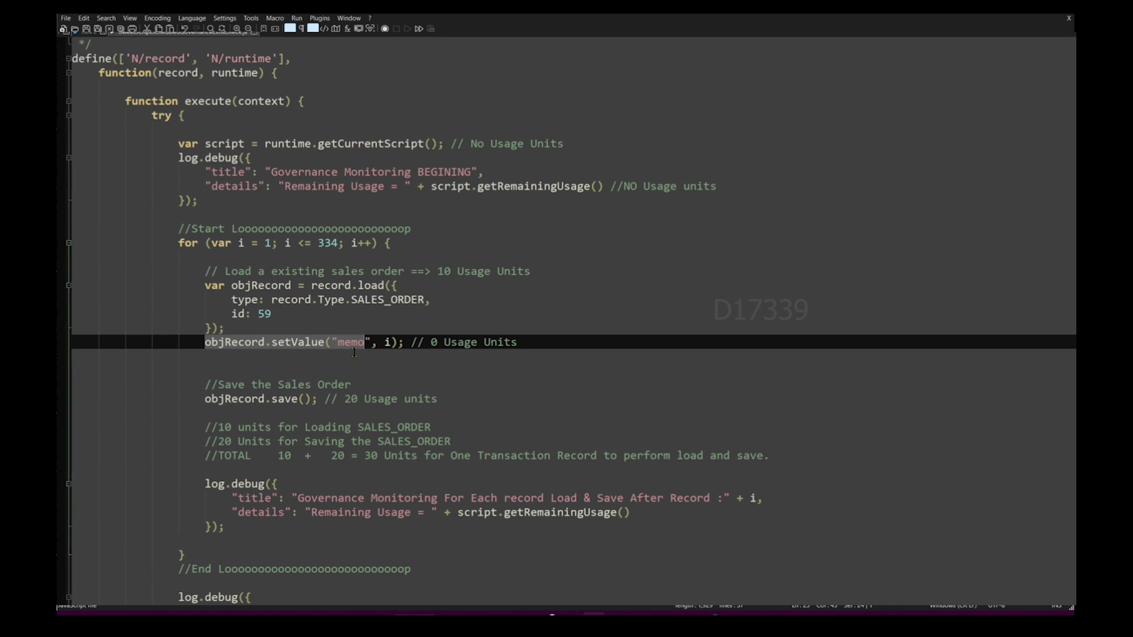
double_click(351, 343)
click(380, 370)
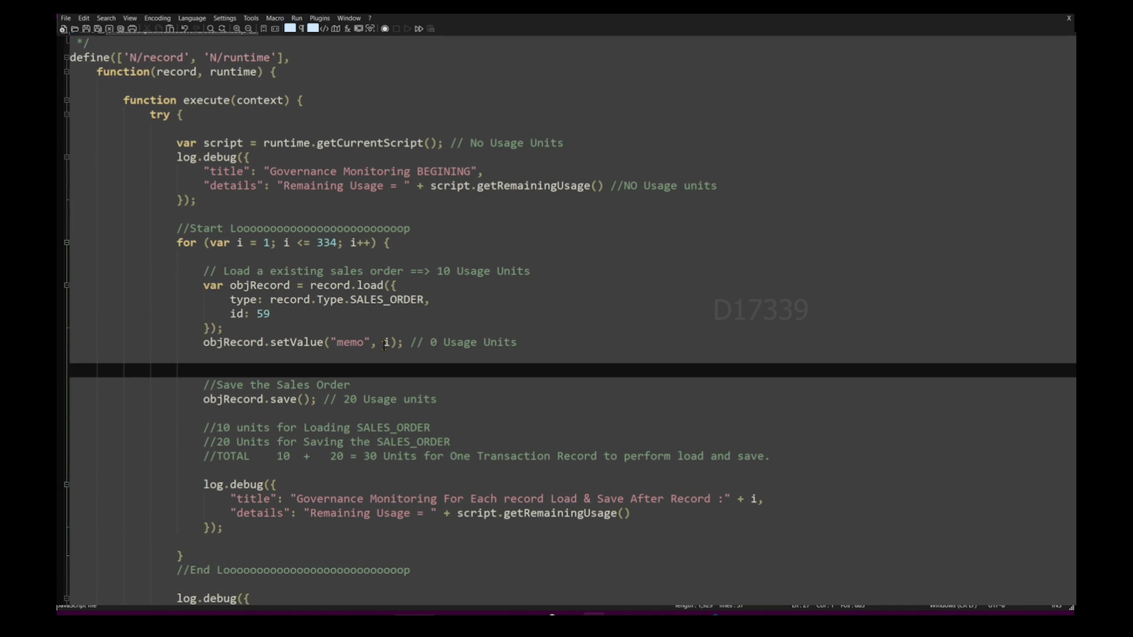
drag(384, 345, 394, 345)
click(377, 369)
- Review how each of the 334 iterations loads the sales order, sets its memo to i, and saves it
drag(195, 285, 255, 327)
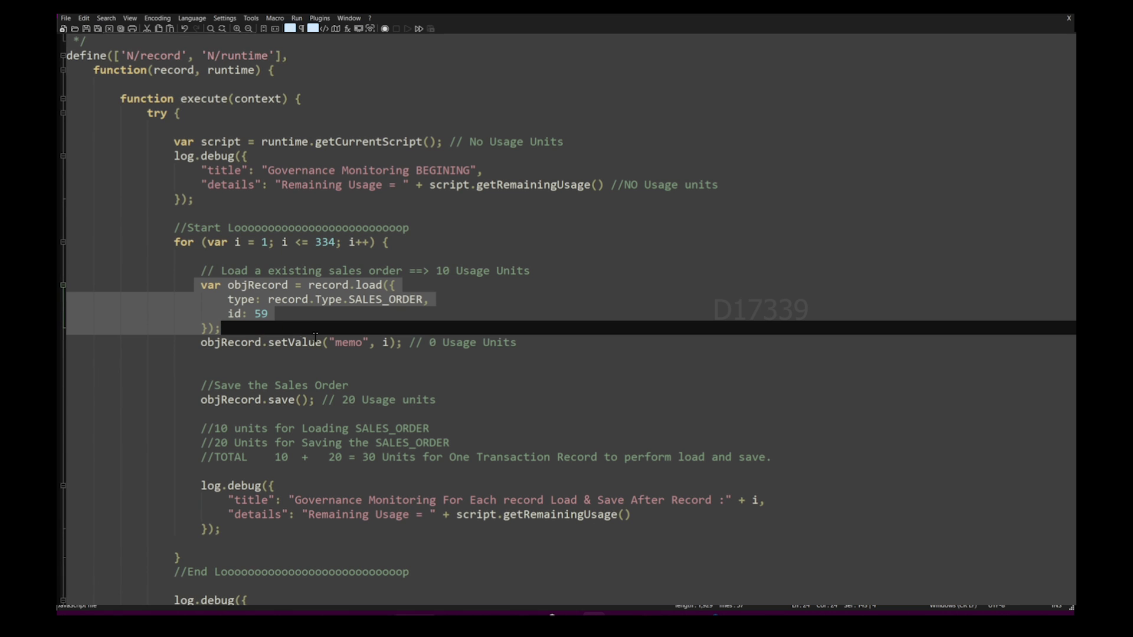
double_click(351, 344)
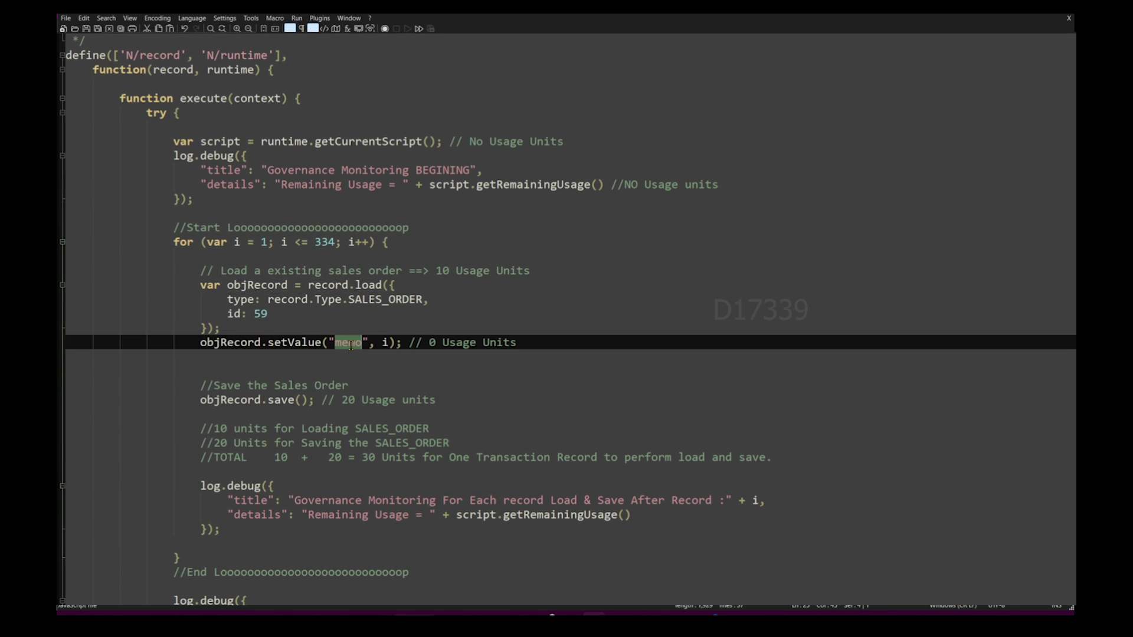
double_click(385, 343)
click(381, 385)
click(323, 242)
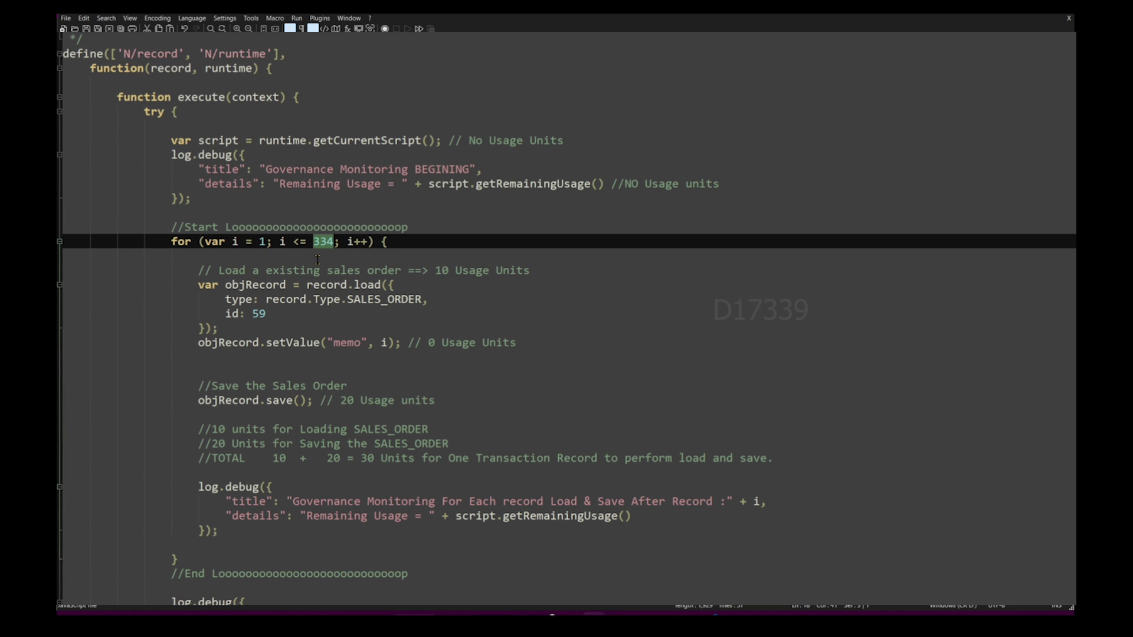
drag(201, 287, 374, 420)
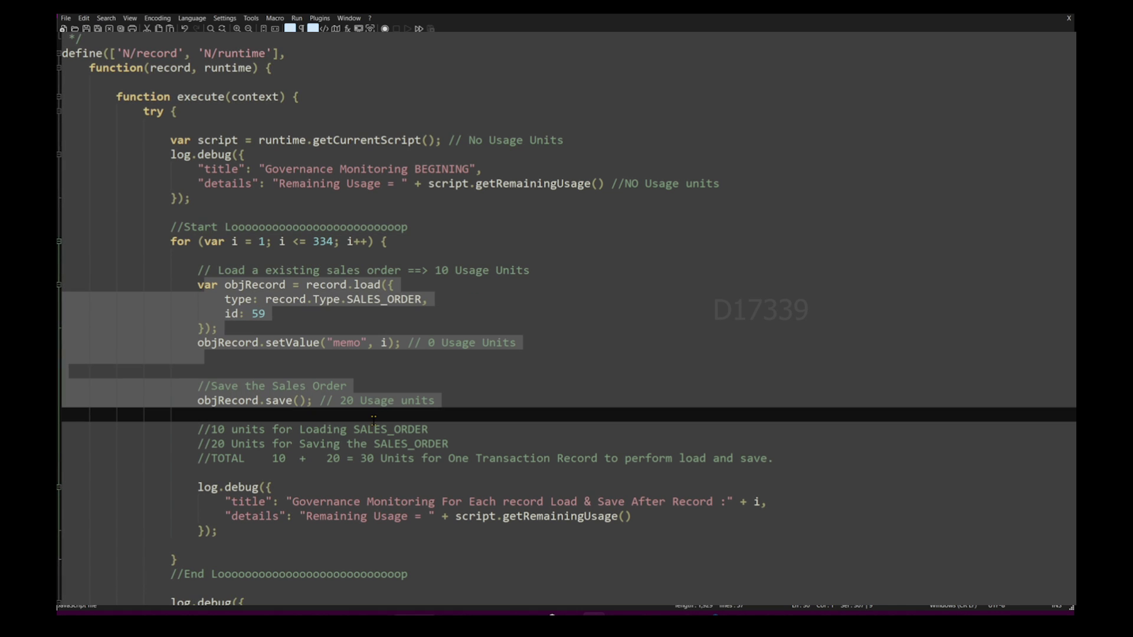
click(360, 385)
double_click(348, 343)
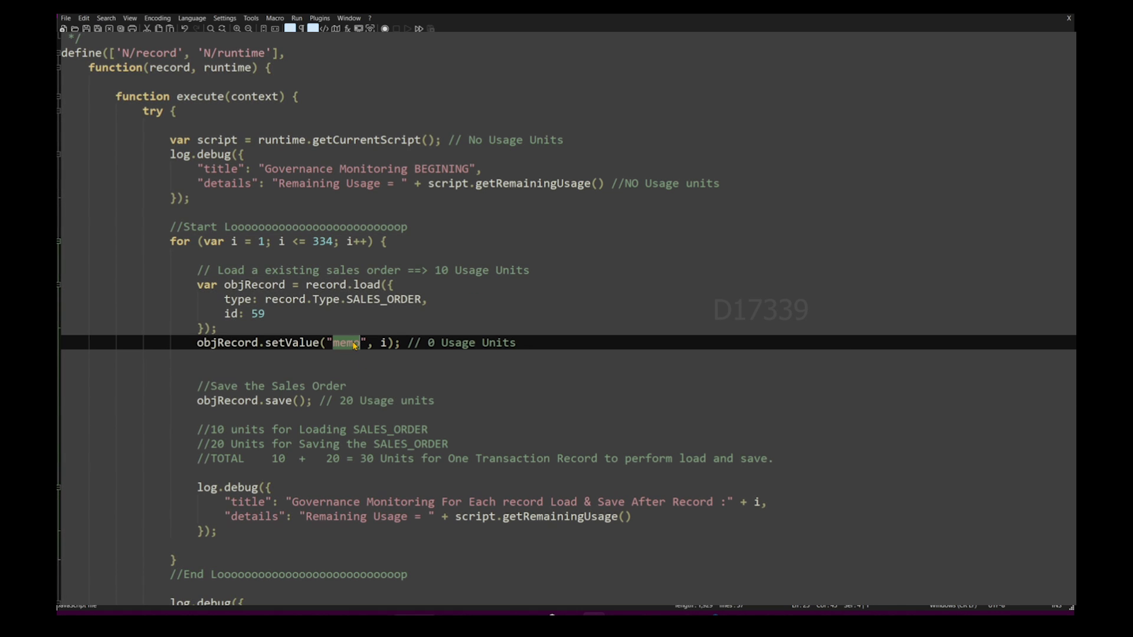
double_click(384, 343)
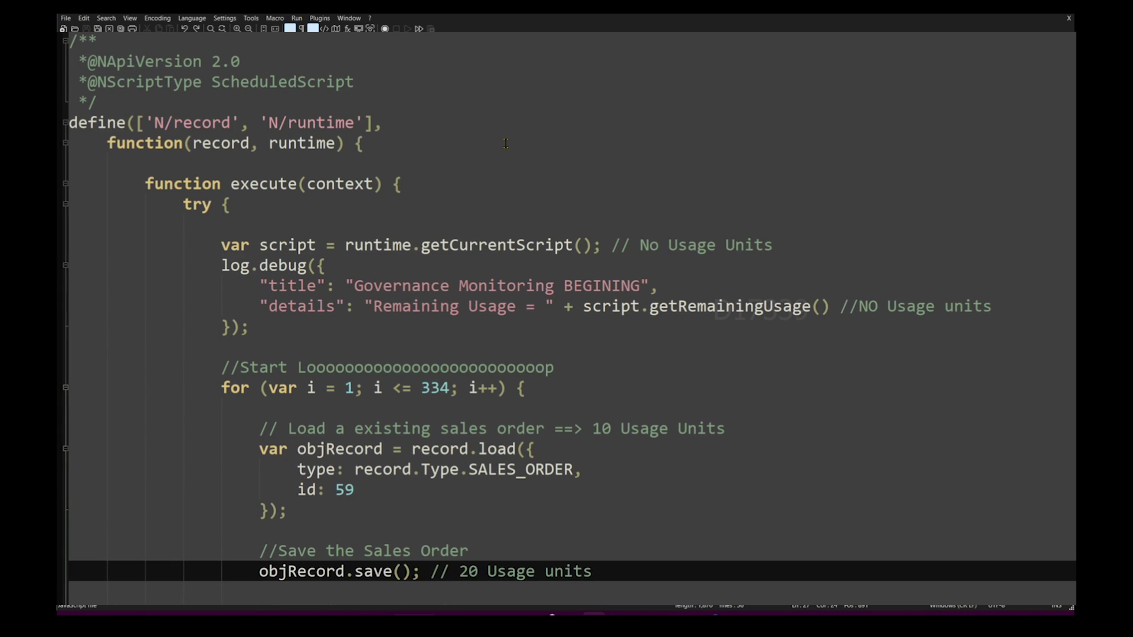
- Switch to the NetSuite File Cabinet and open SweetScritptScheduledGovernanceLimitCheck.js in the SuiteScripts folder
click(505, 143)
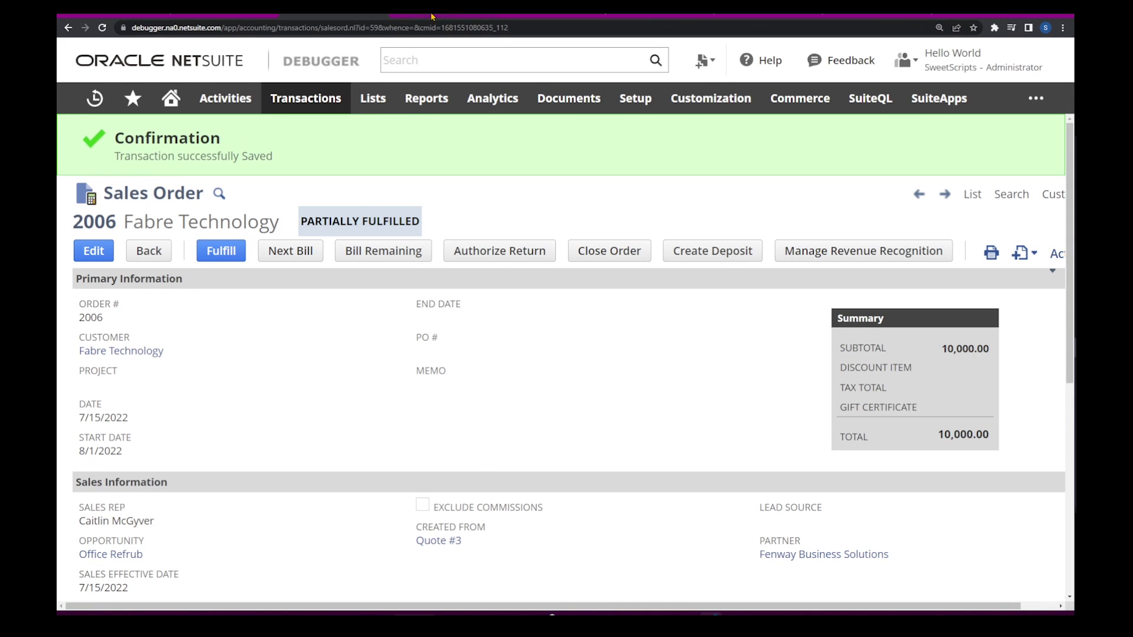
click(432, 17)
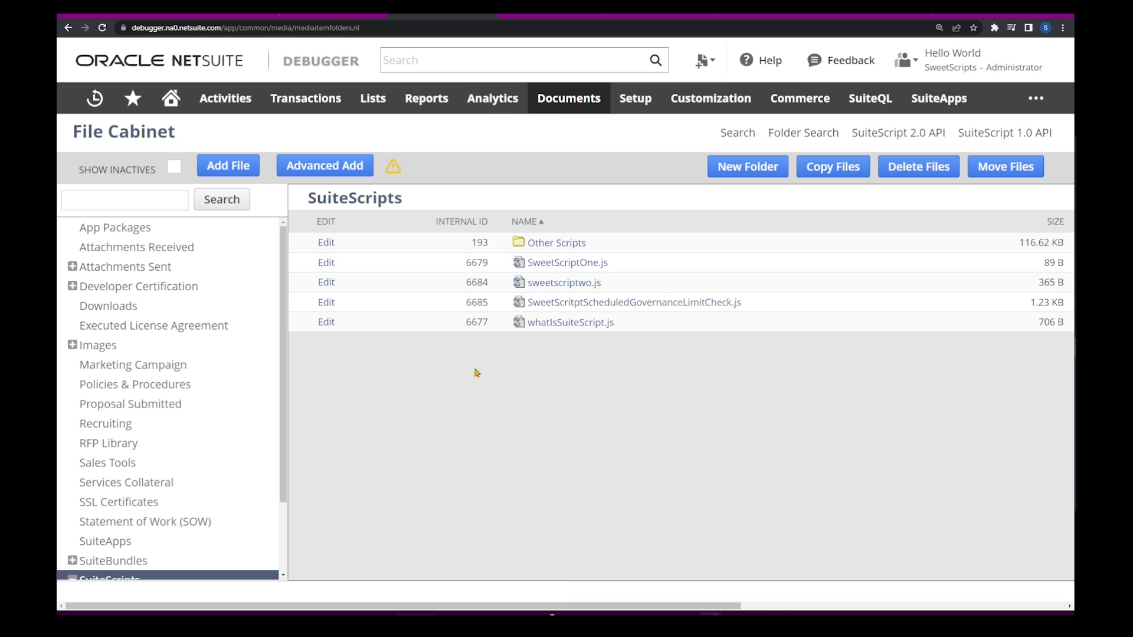
click(614, 303)
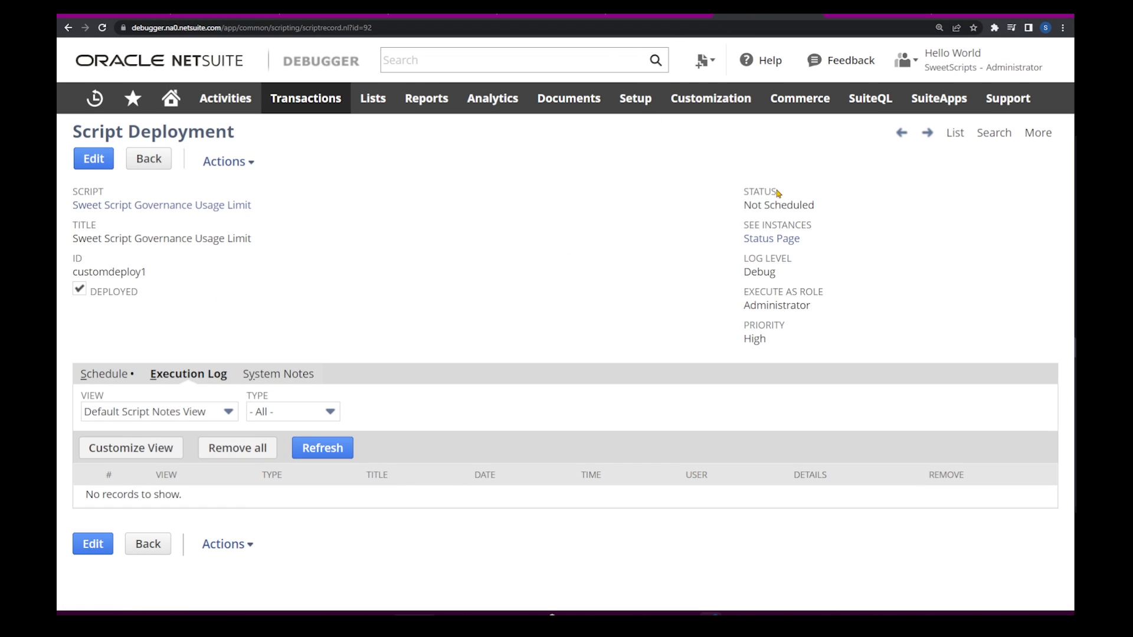
- Check the status field of the Sweet Script Governance Usage Limit script deployment and put the deployment in edit mode
drag(778, 192, 736, 198)
click(443, 279)
key(e)
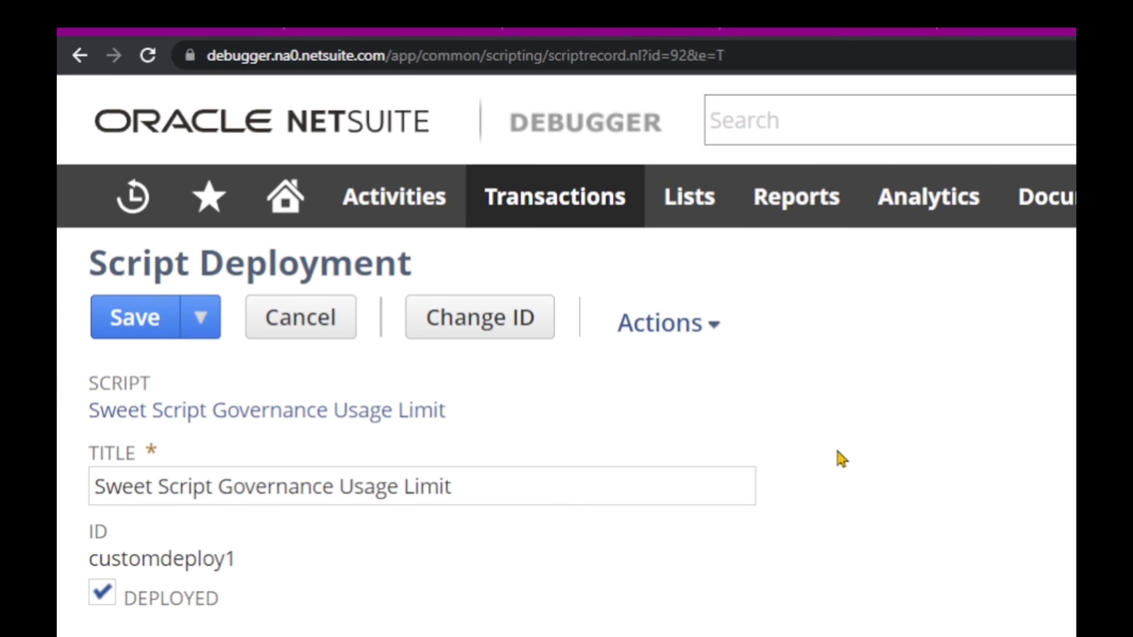
- Save and execute the script deployment, and refresh the Scheduled Script Status page to follow the newest run's status
mouse_move(202, 334)
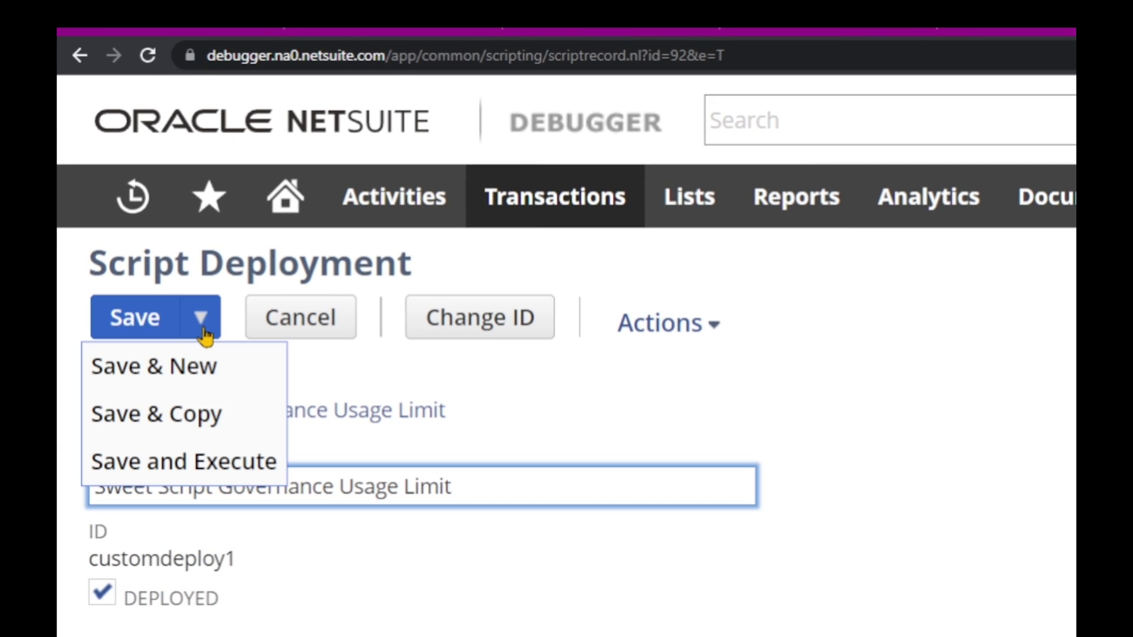
click(195, 463)
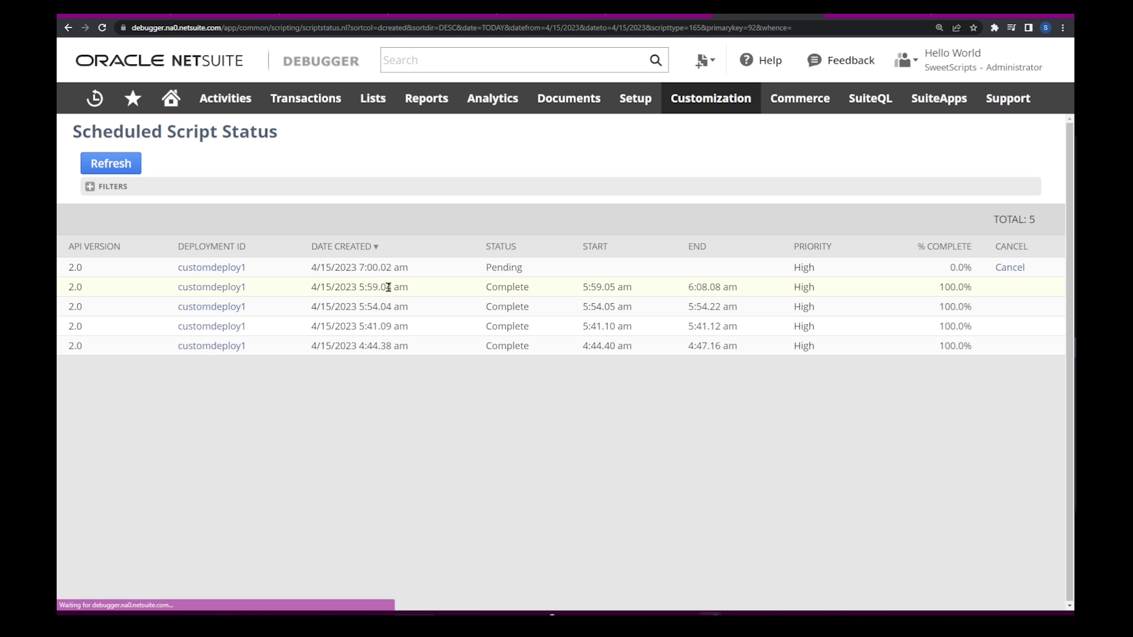
click(111, 163)
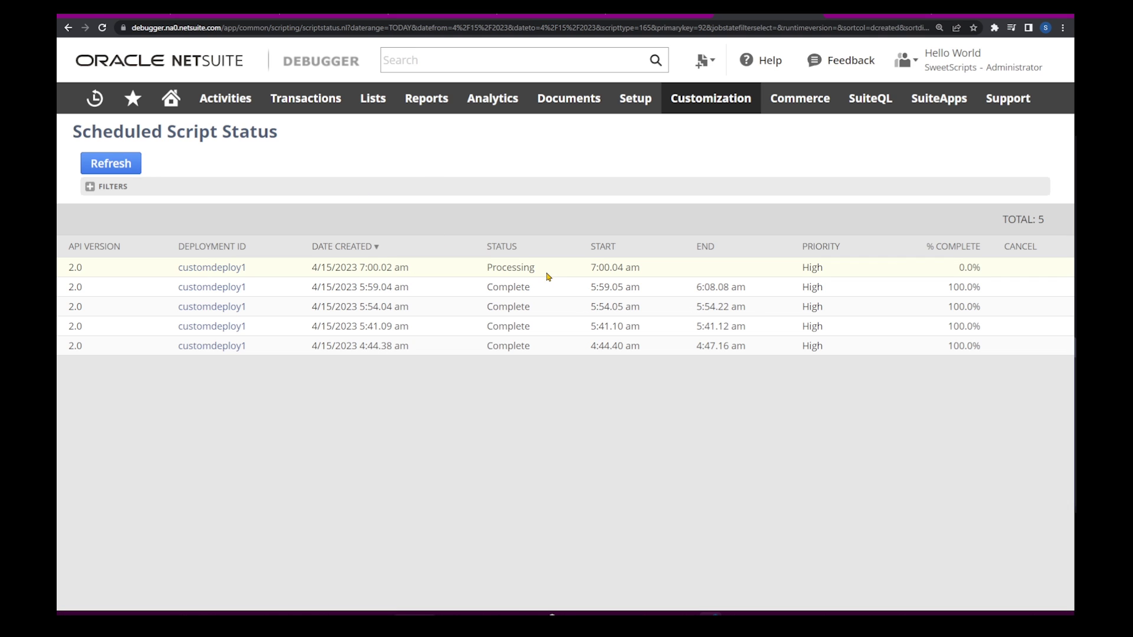
drag(545, 273, 491, 269)
click(122, 165)
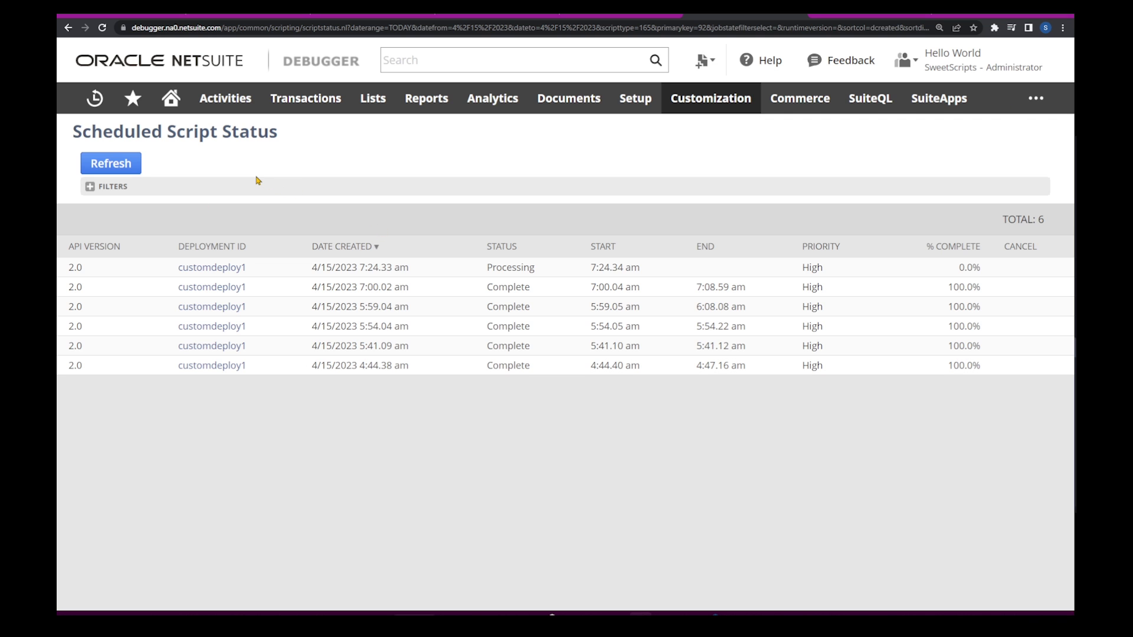
click(118, 165)
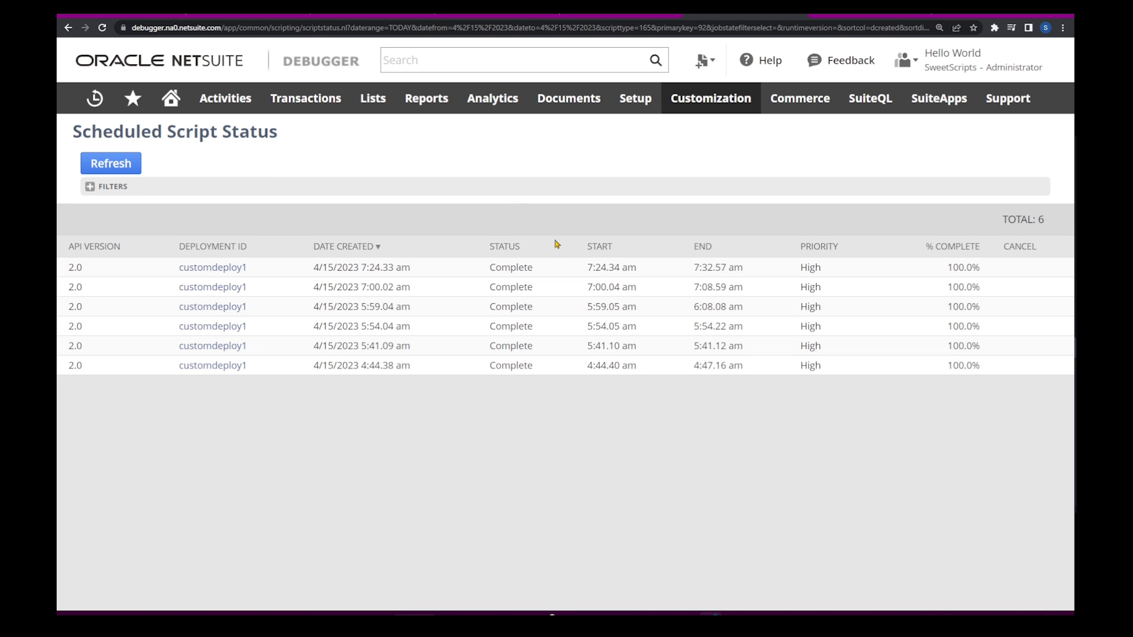
drag(554, 269, 470, 267)
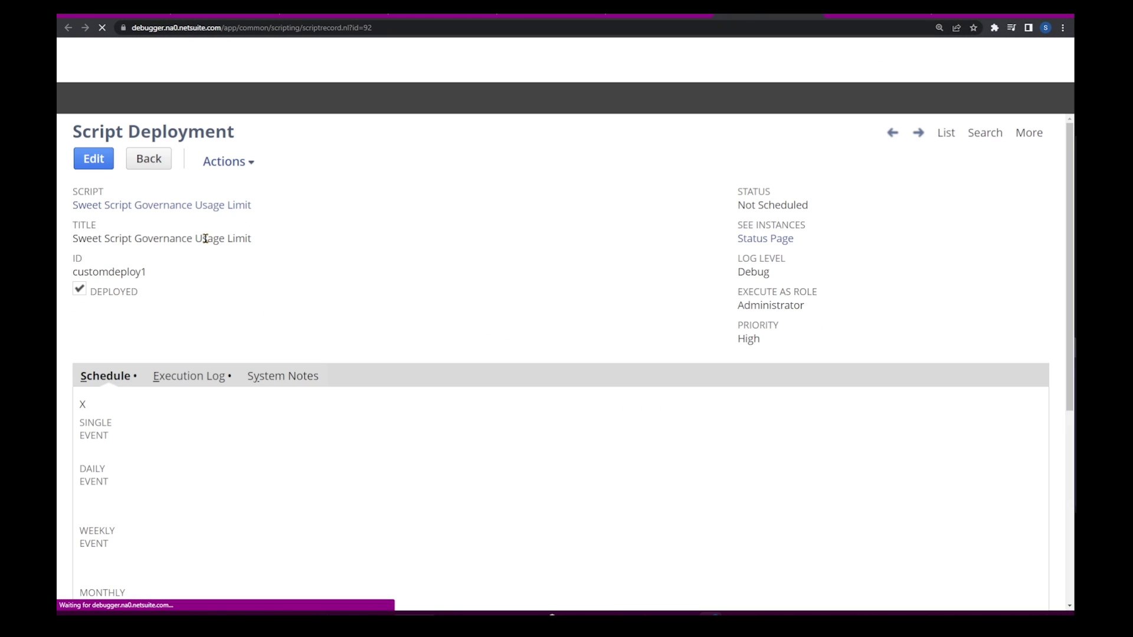
- Open the script deployment's execution log and examine the remaining usage of the Governance Monitoring END entry
click(192, 379)
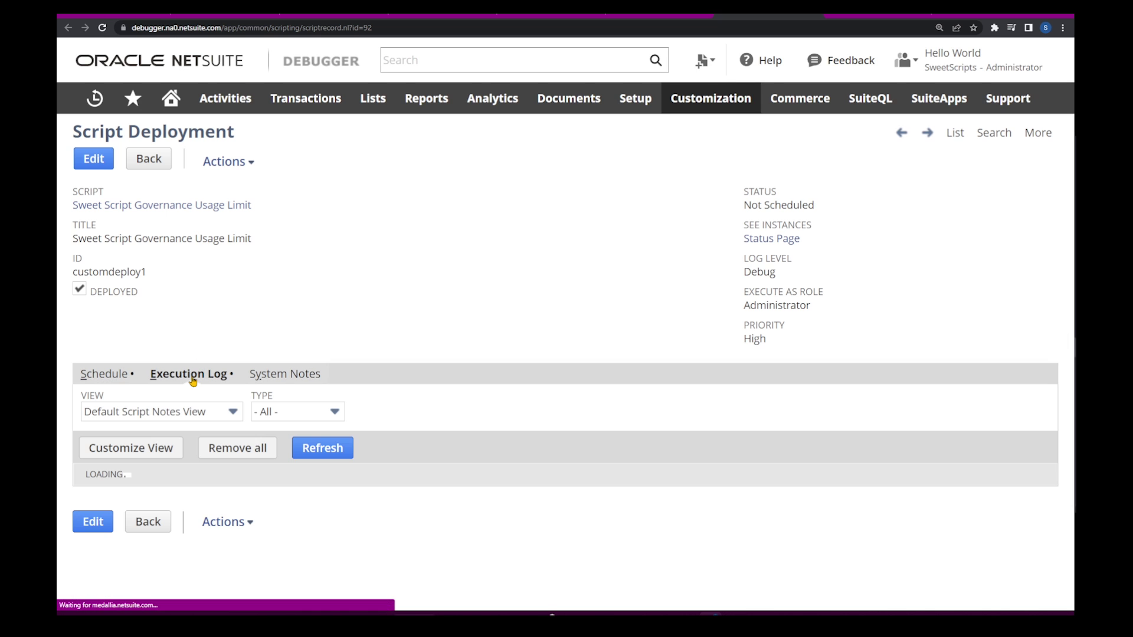
scroll(324, 272, down, 3)
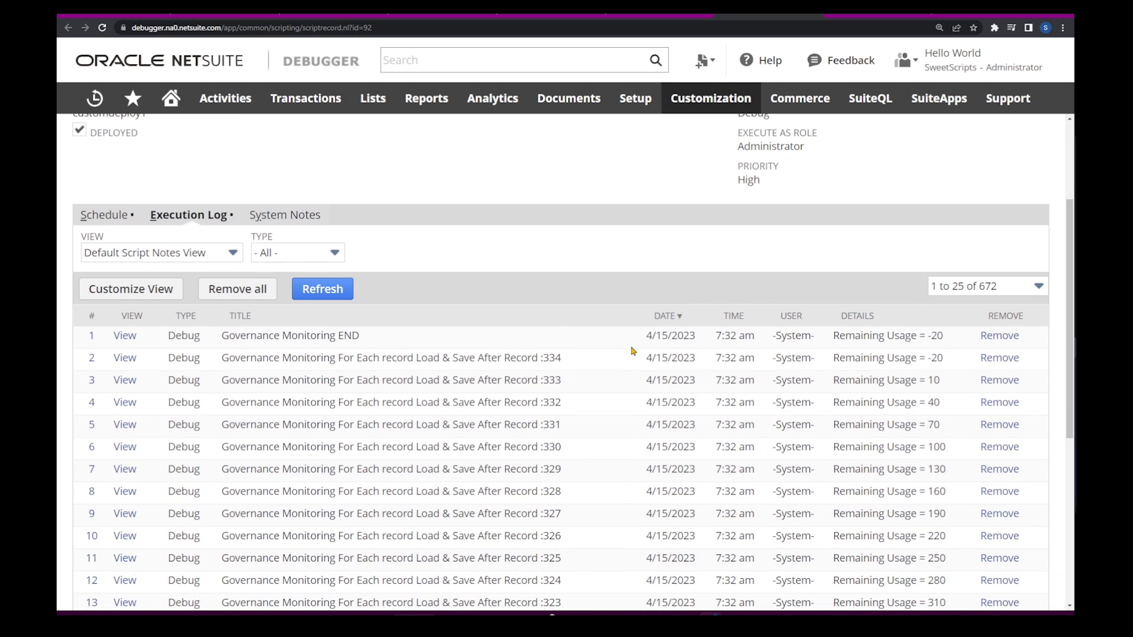
drag(229, 336, 365, 337)
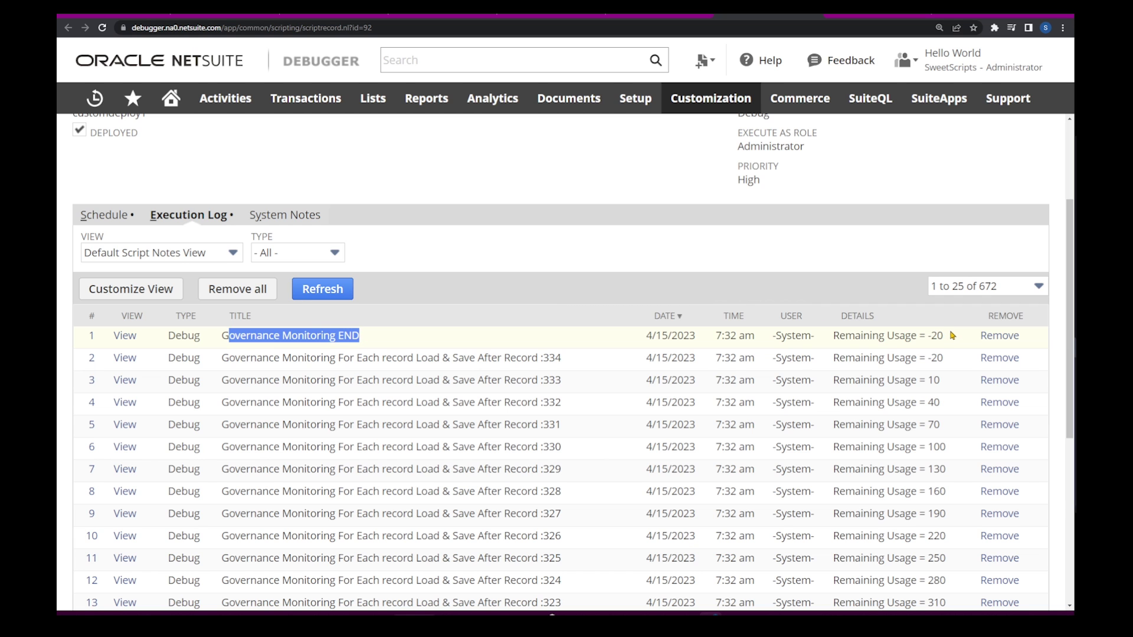
drag(943, 335, 933, 335)
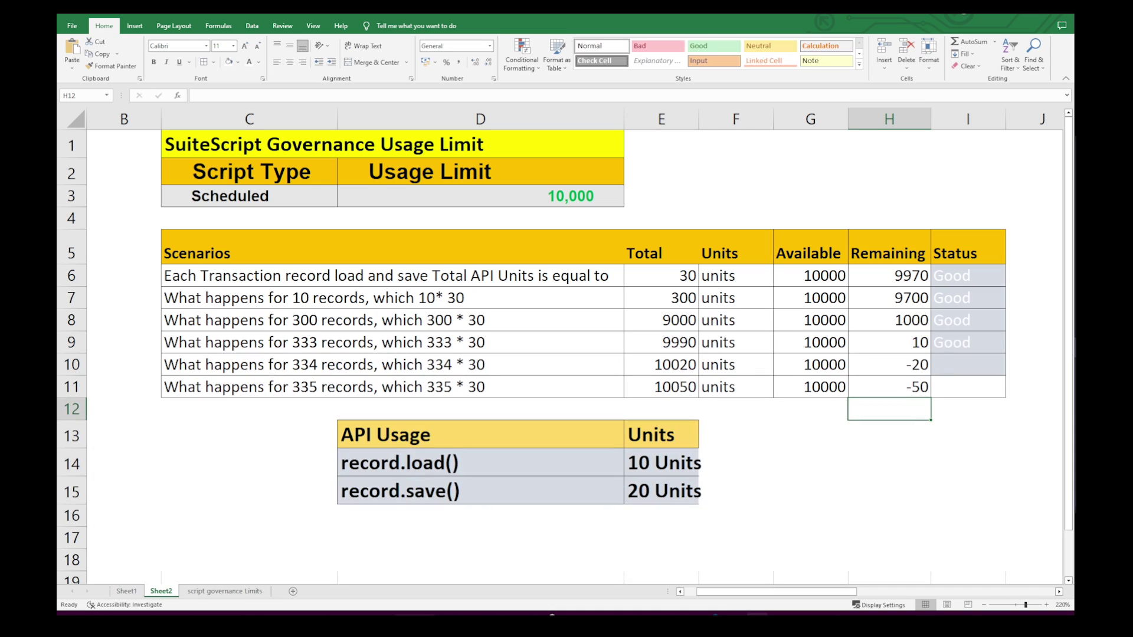
- Switch to the Excel usage sheet and compare the 334-record scenario's total and remaining units with the execution log
click(251, 366)
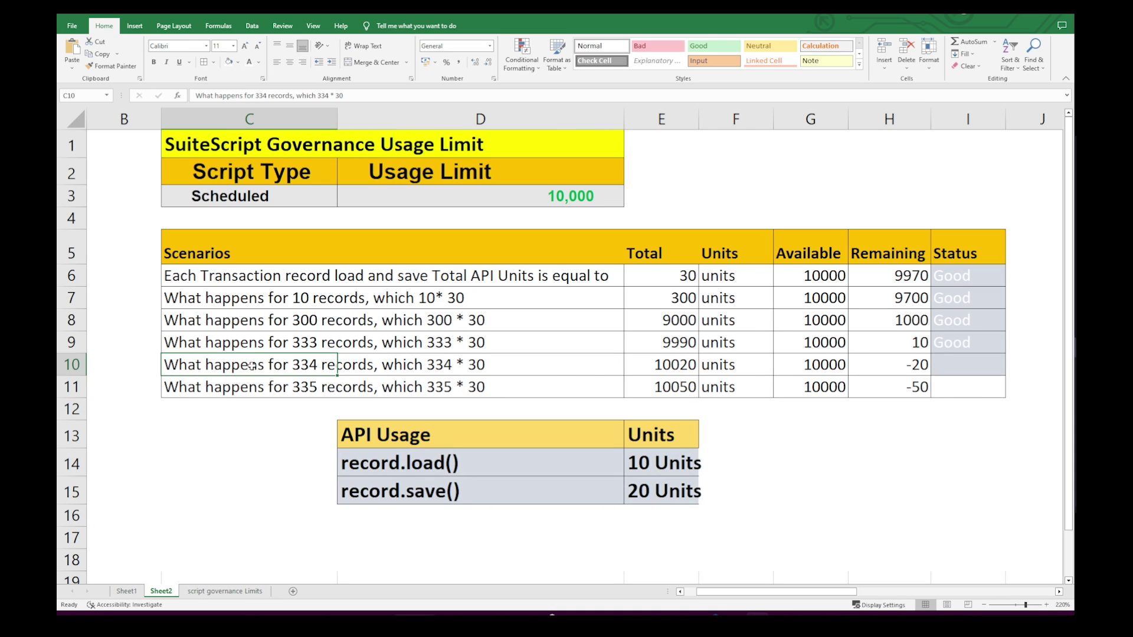
click(674, 364)
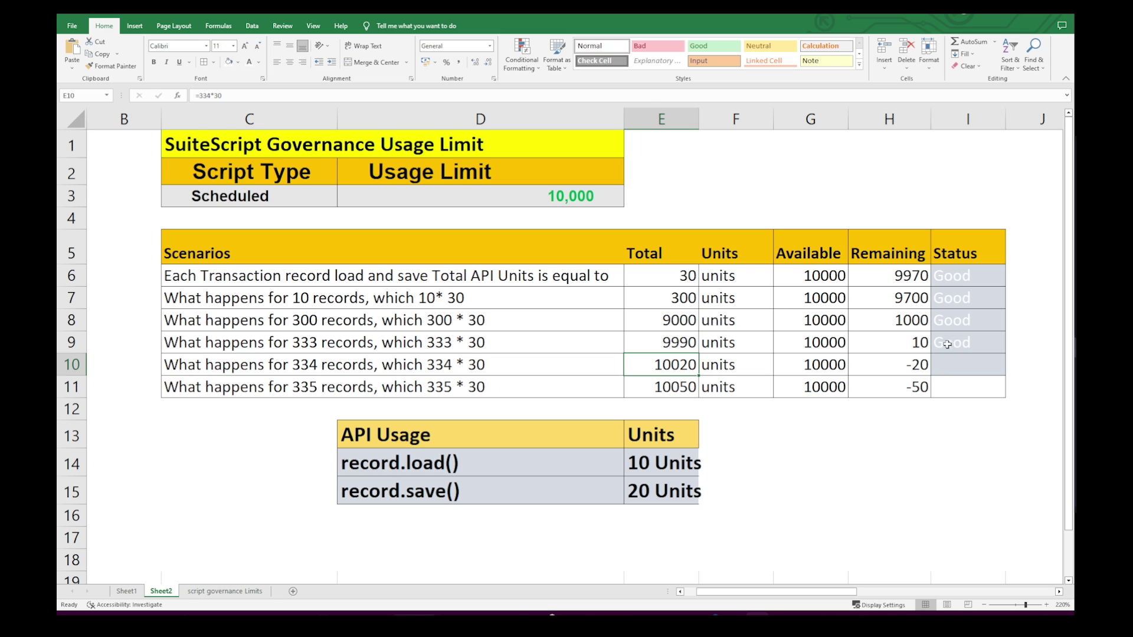
click(879, 366)
key(alt+Tab)
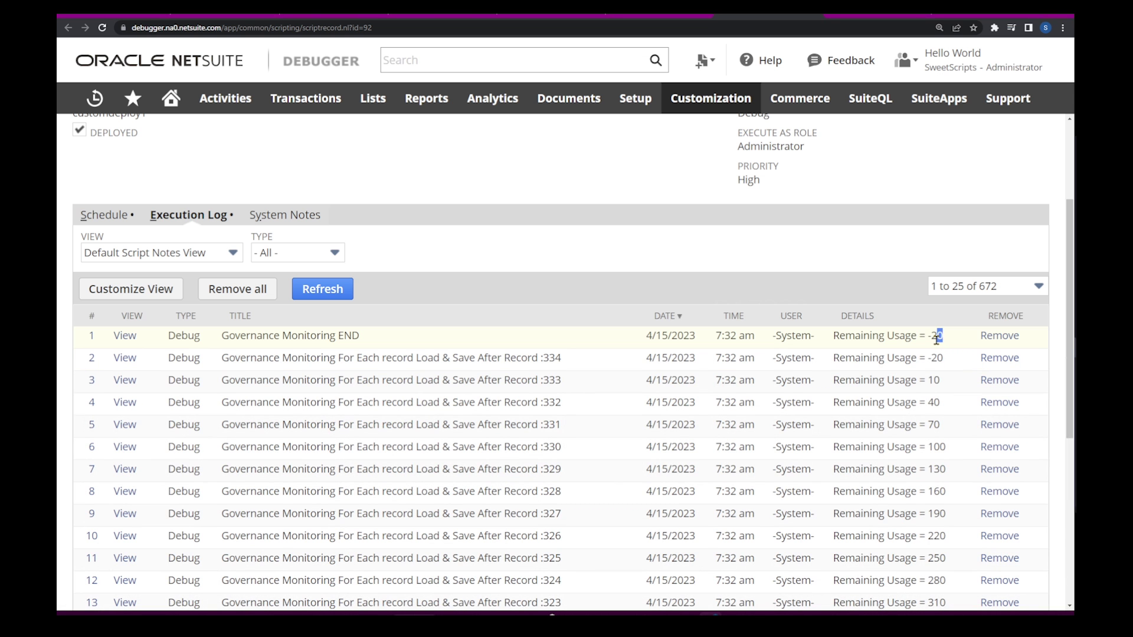
- Return to the Excel usage sheet and fill the Status of the 334-record scenario with Good
key(alt+Tab)
click(961, 369)
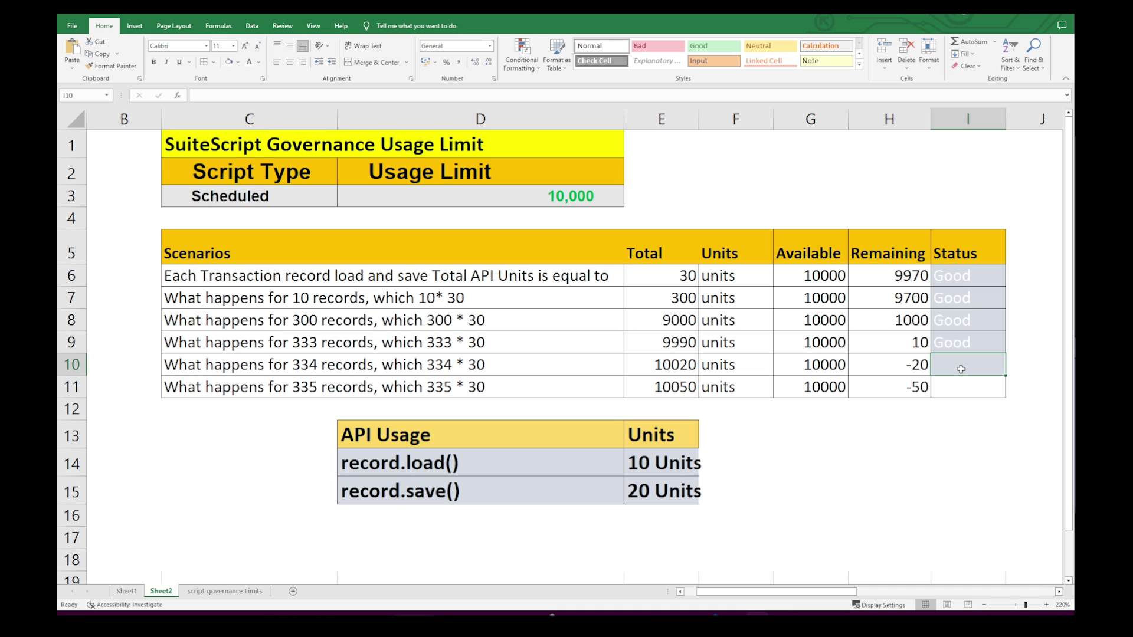
key(ctrl+d)
click(888, 443)
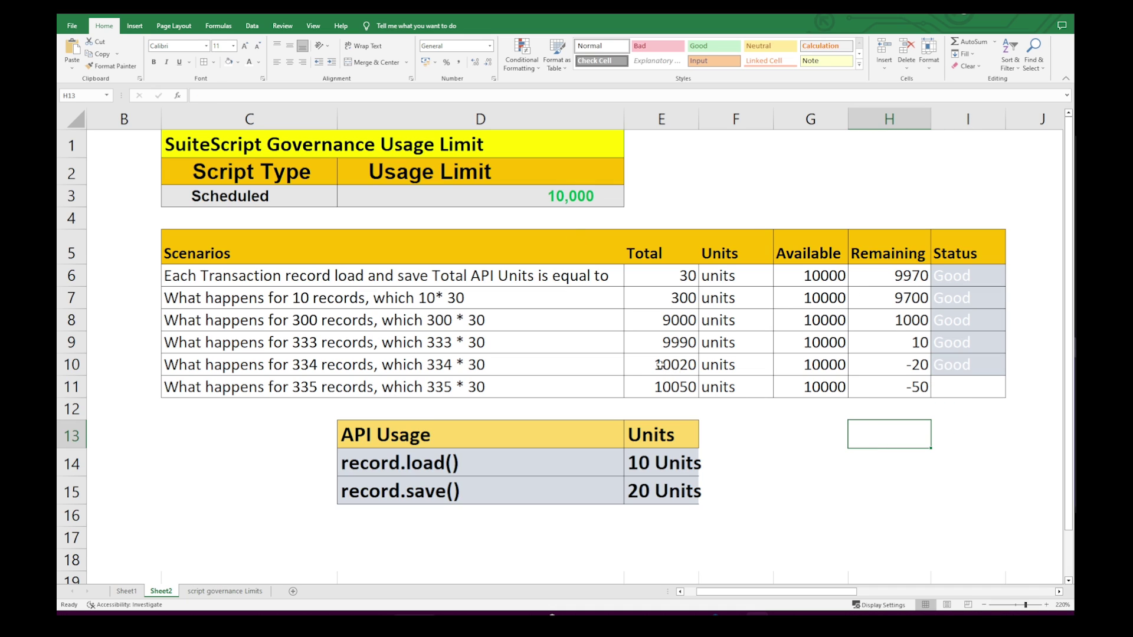
- Check the 335-record scenario in the sheet, switch to the script in Notepad++ and set the for loop's upper limit to 335
click(318, 407)
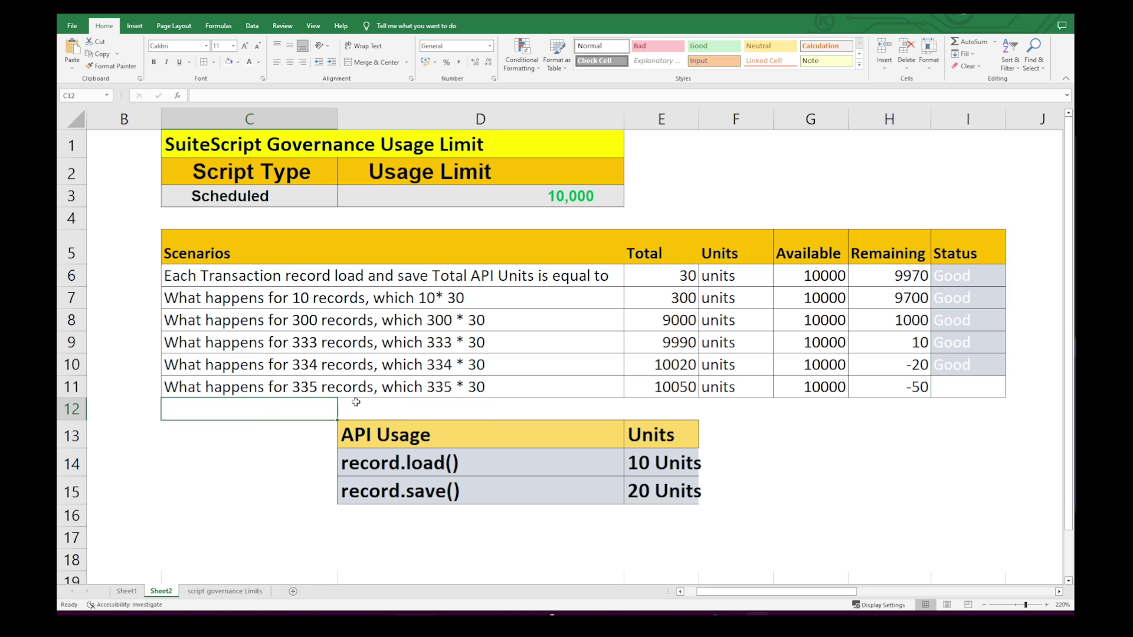
click(335, 387)
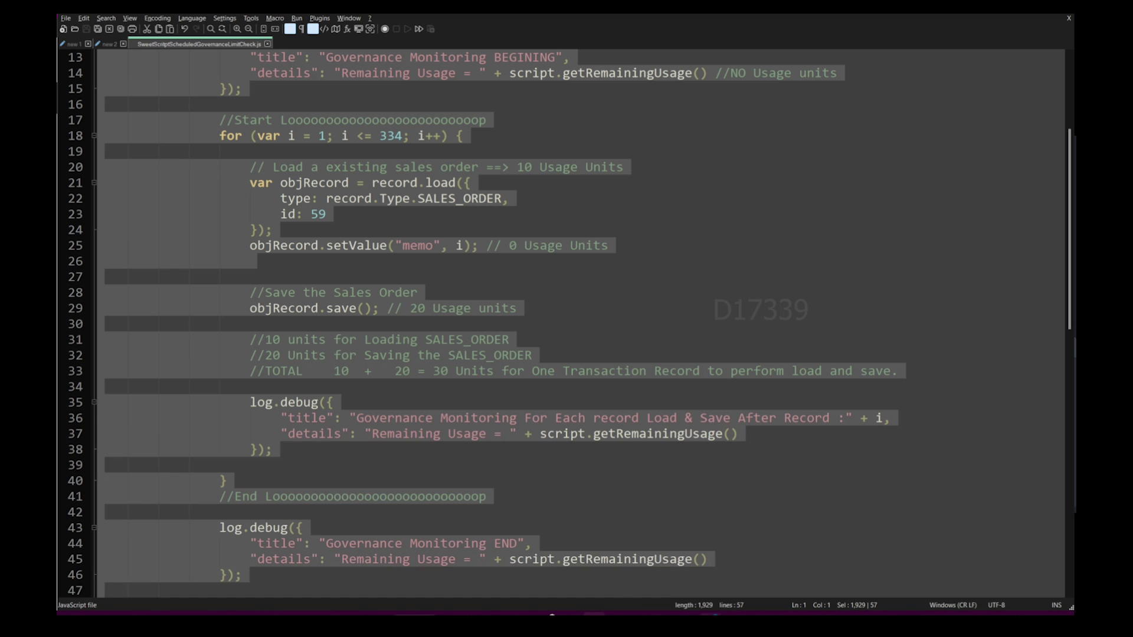
click(548, 257)
click(401, 137)
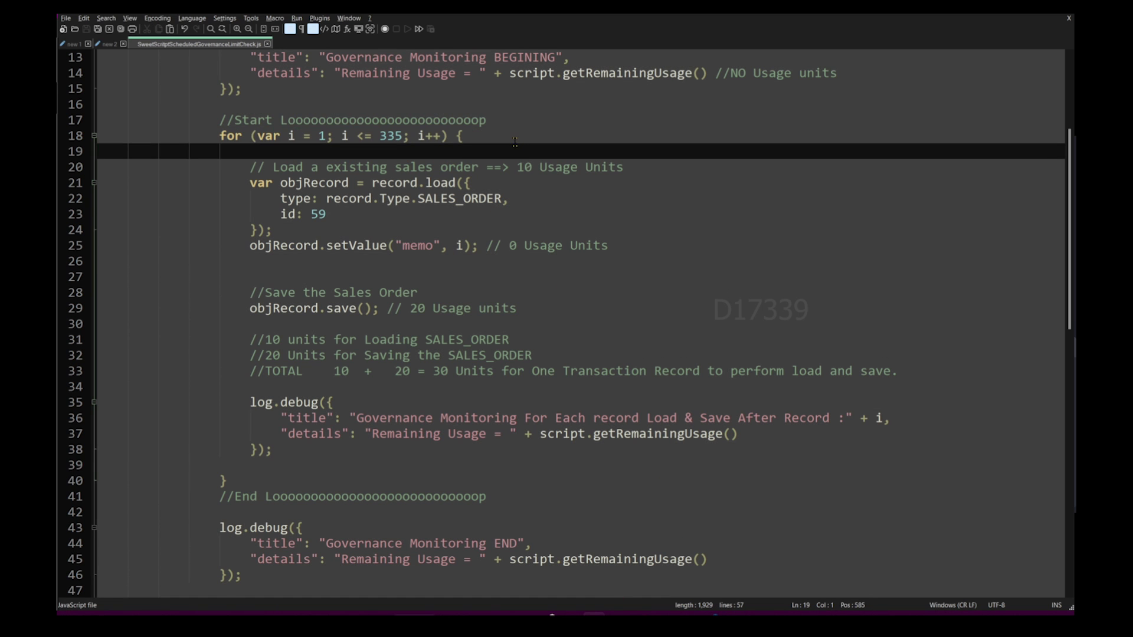
click(517, 139)
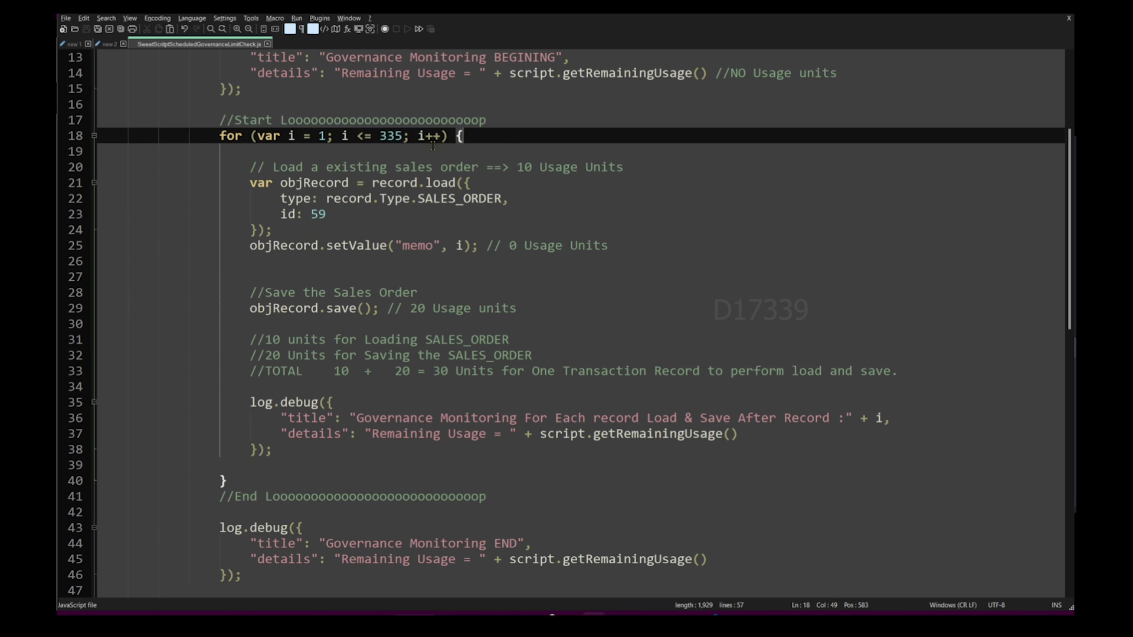
click(566, 147)
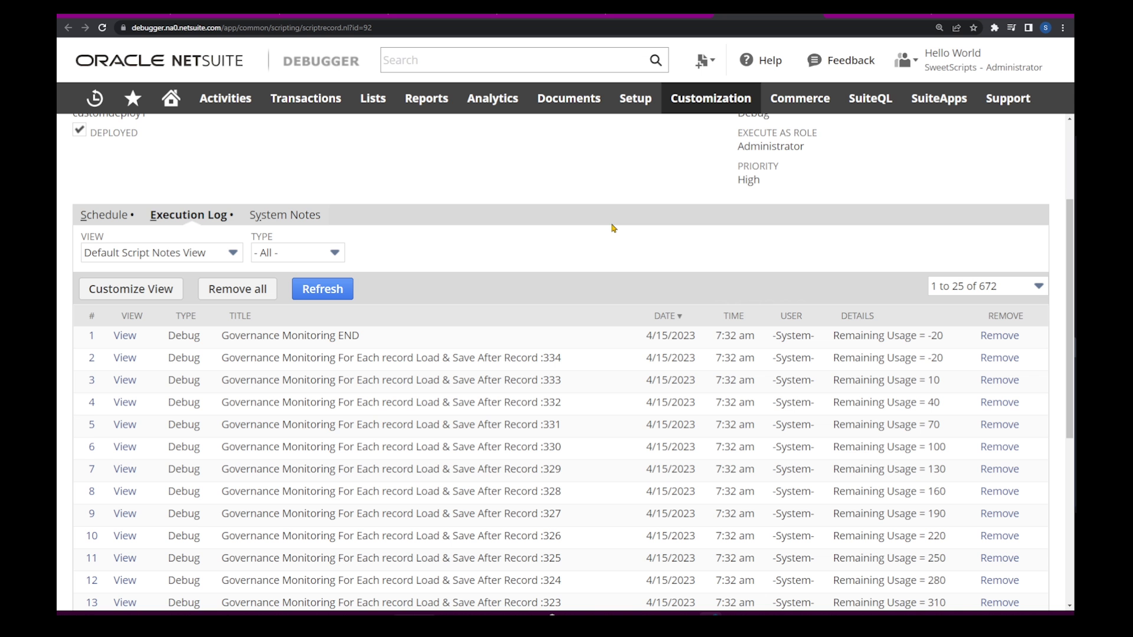
- Check the END entry's remaining usage in the NetSuite execution log against the script's memo and save calls in Notepad++
scroll(612, 253, up, 2)
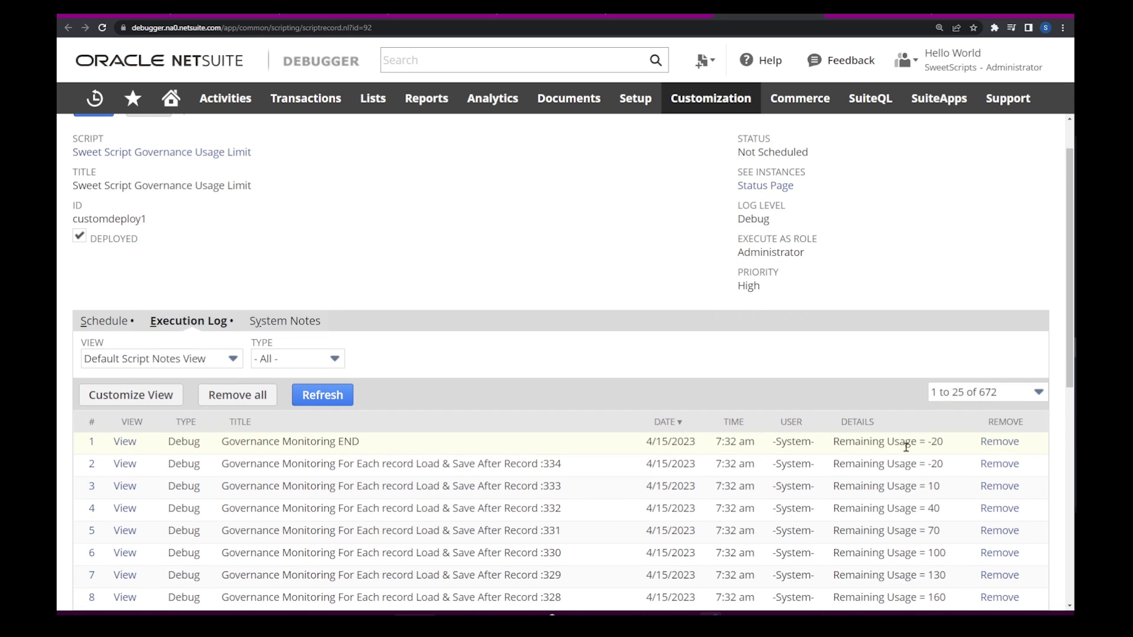
drag(946, 443, 928, 443)
click(612, 614)
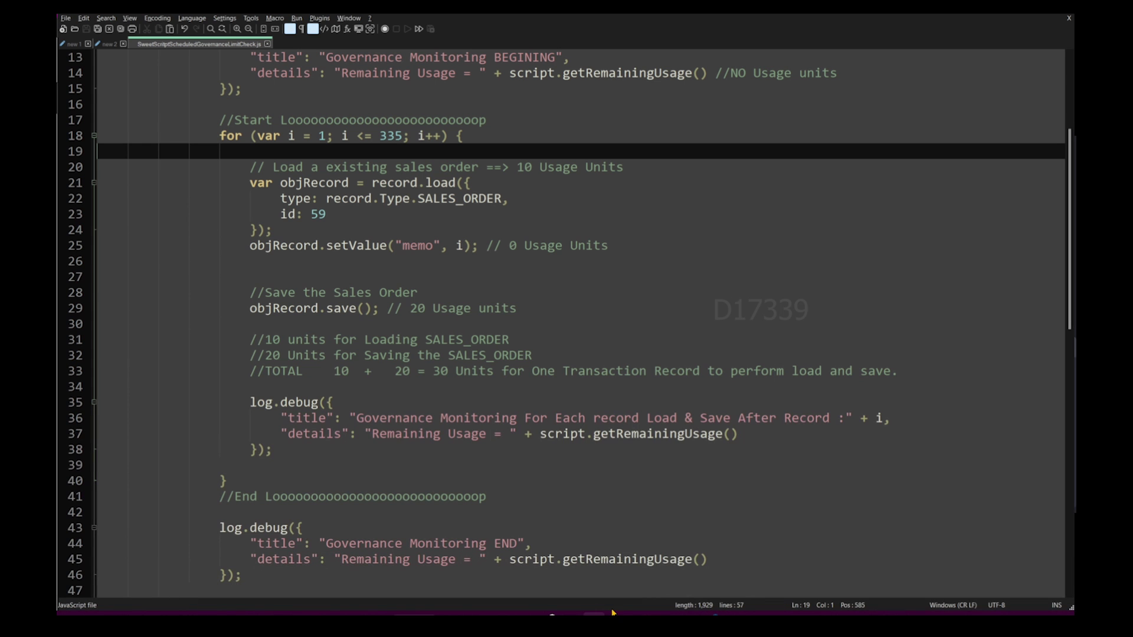
scroll(370, 291, up, 1)
drag(341, 292, 371, 292)
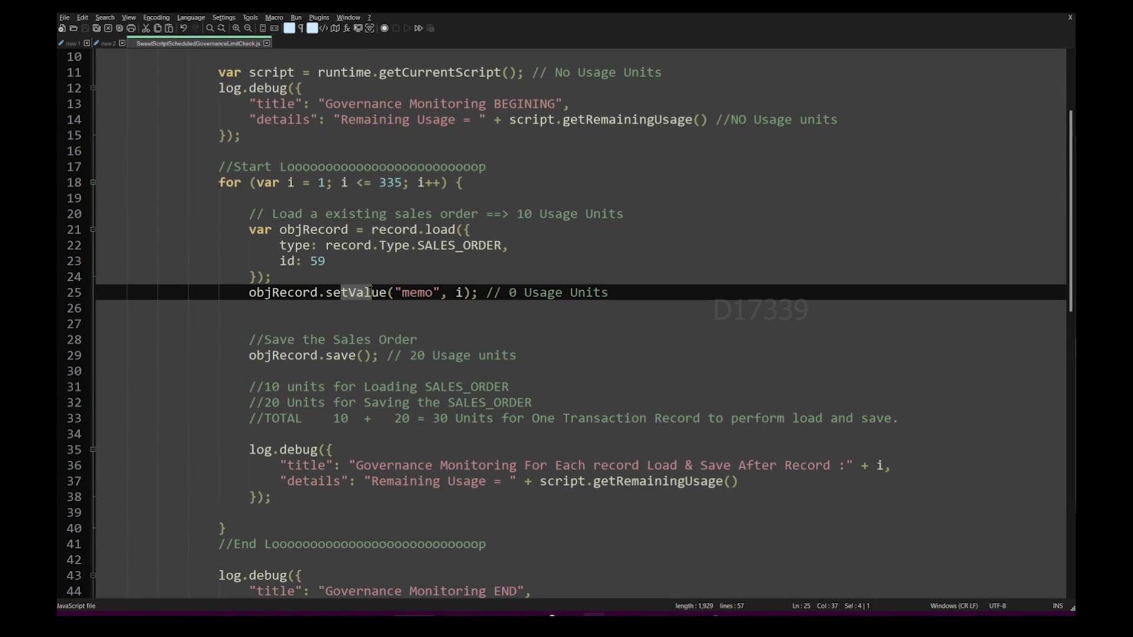
click(418, 339)
- Insert 10000 as an illustrative note above the setValue line, compare it with the save call, and delete the note
click(622, 261)
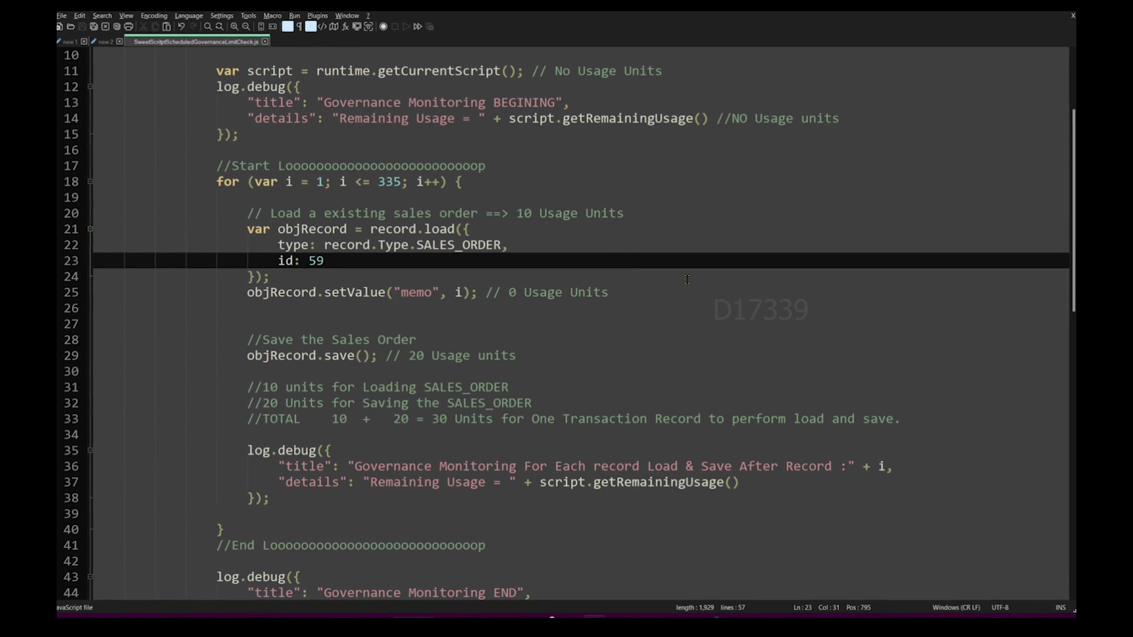
key(Down)
key(Return)
key(Return)
text(10000)
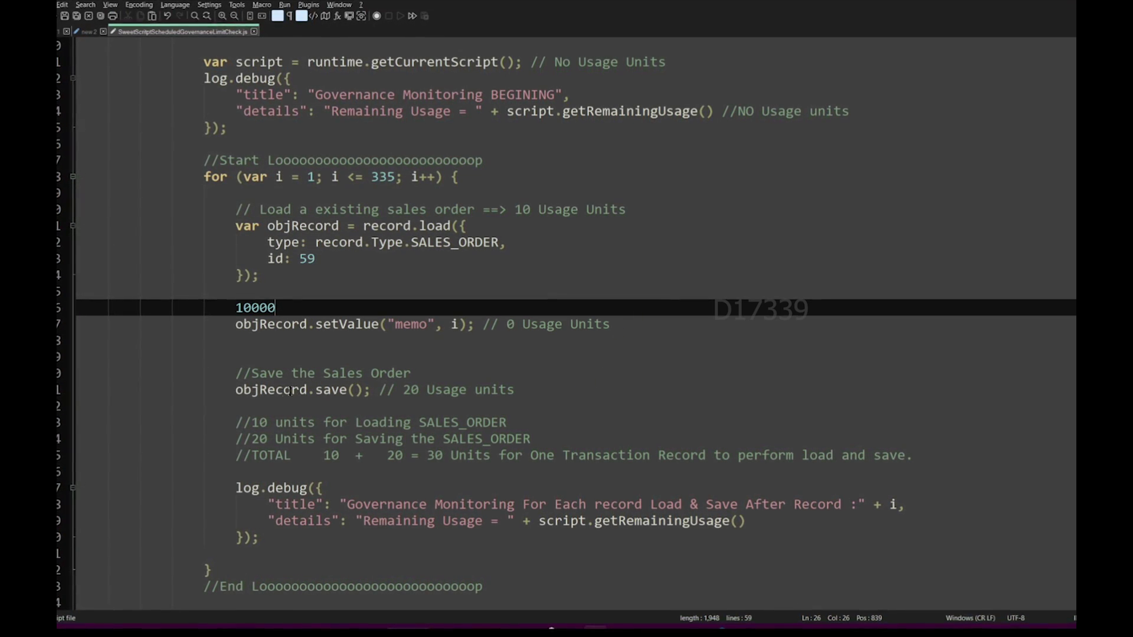
drag(203, 390, 377, 390)
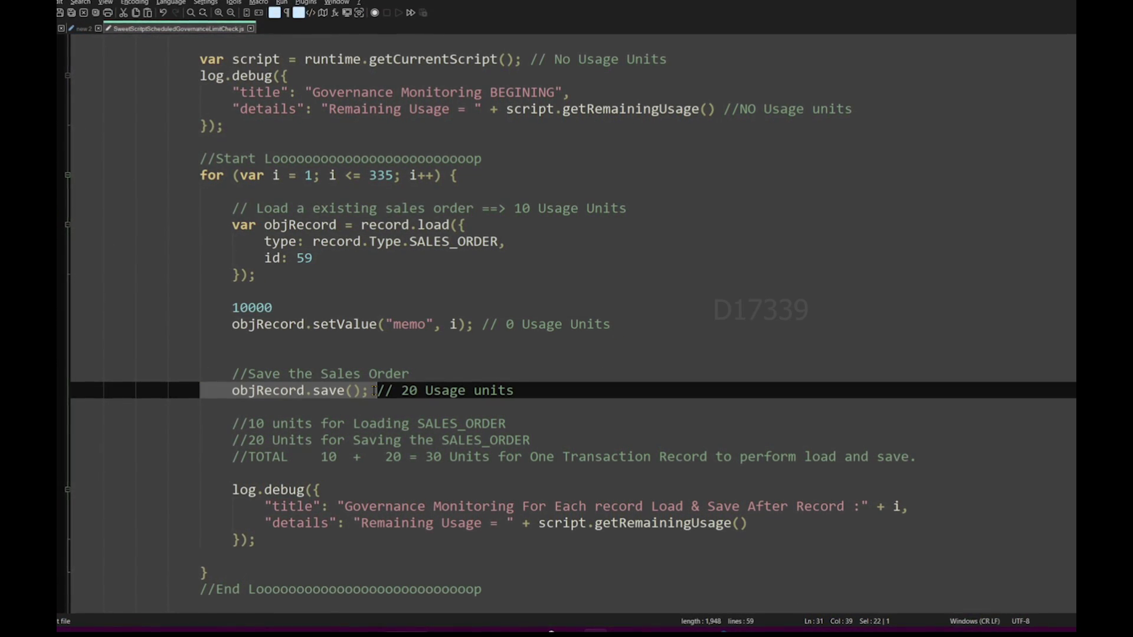
drag(231, 307, 281, 307)
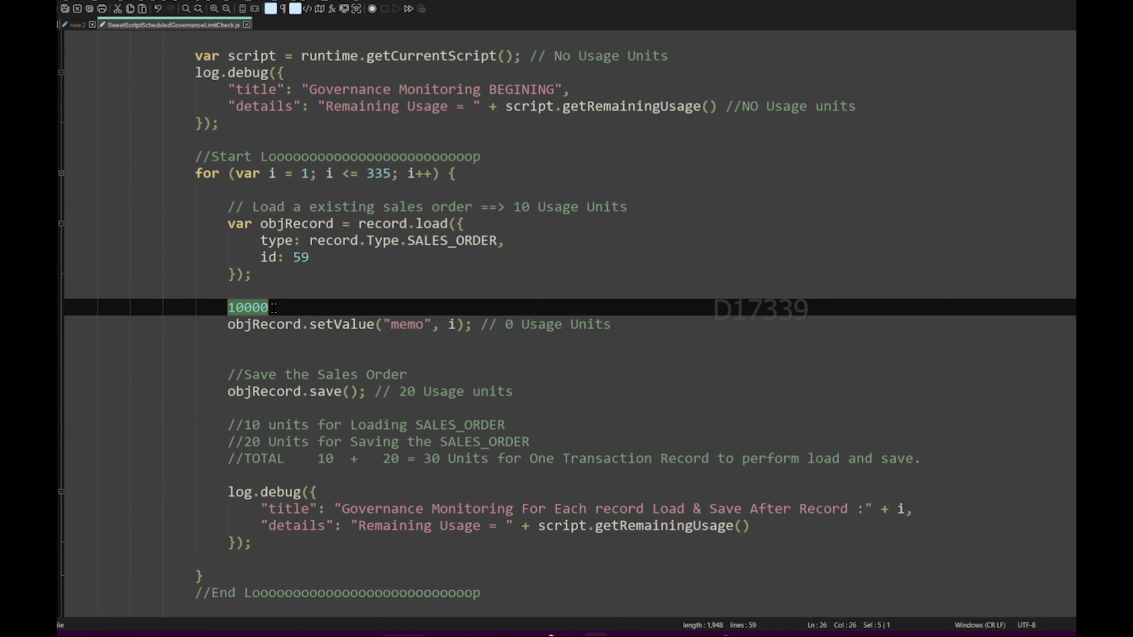
key(Delete)
- Review the SALES_ORDER type, the objRecord.save() call and the value i passed to the memo field
double_click(460, 240)
click(399, 289)
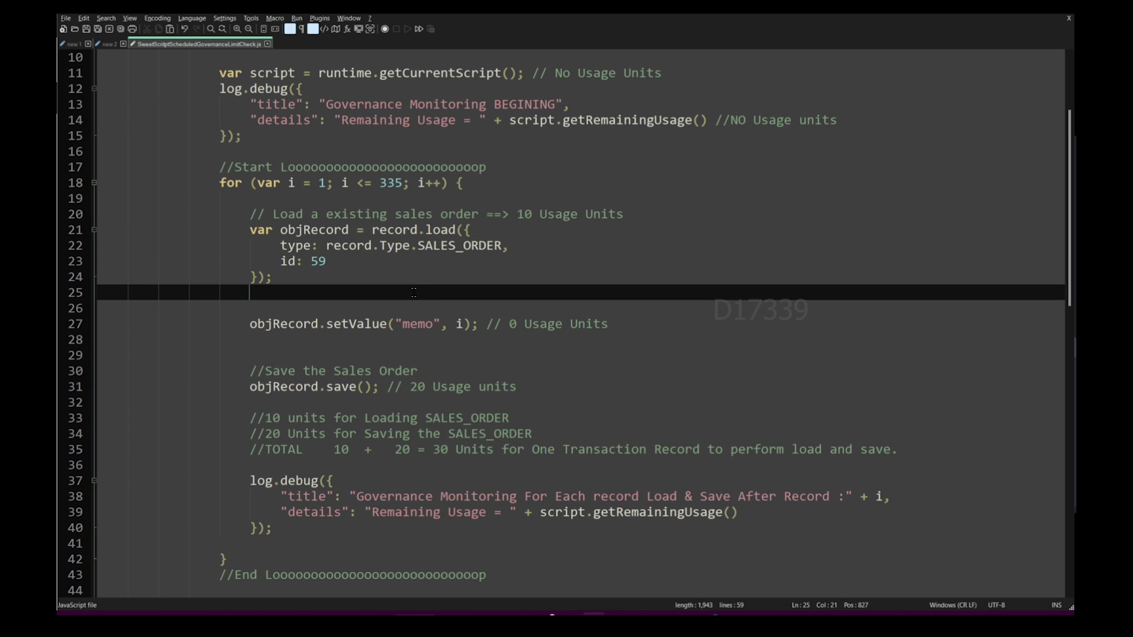
drag(242, 386, 411, 386)
drag(456, 325, 467, 325)
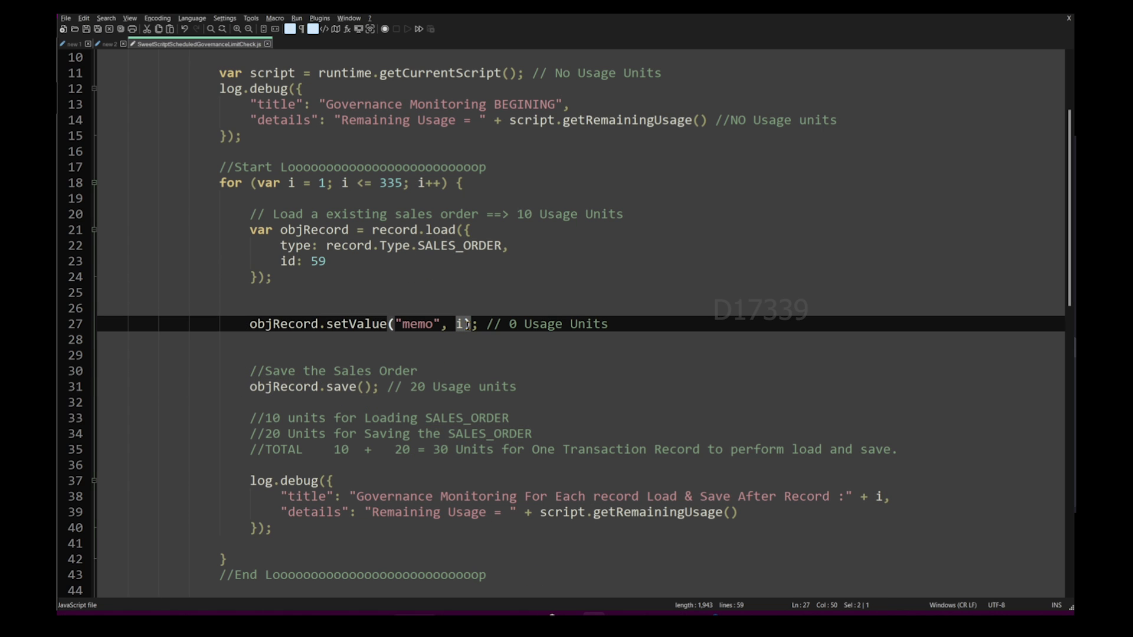
click(466, 349)
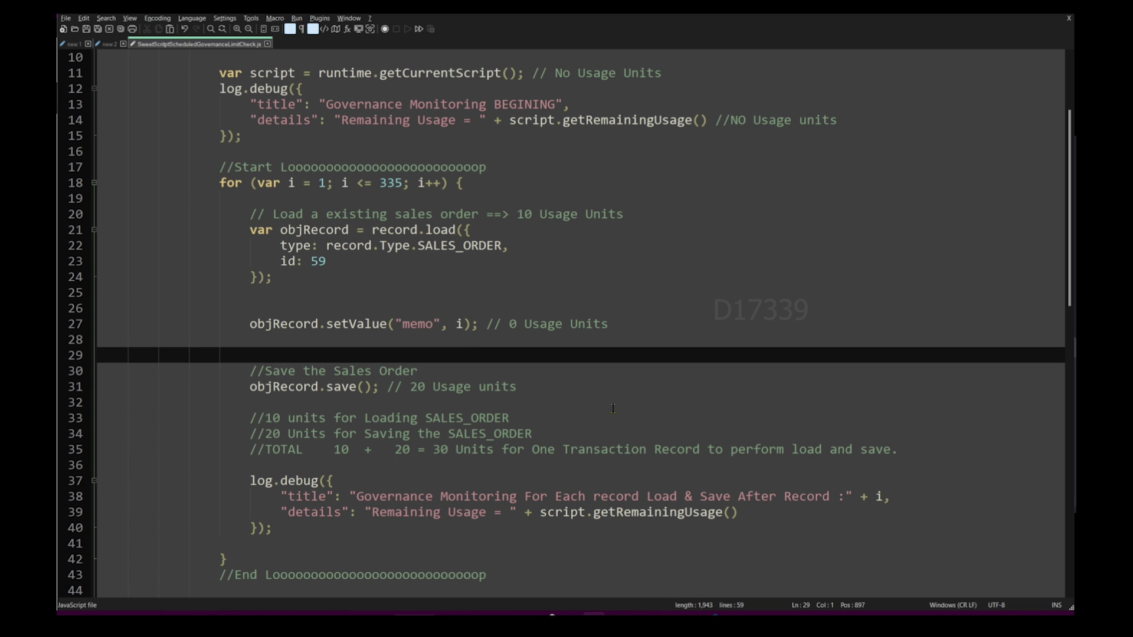
- Switch to the sales order record in NetSuite, reload it, and check its Memo value
key(alt+Tab)
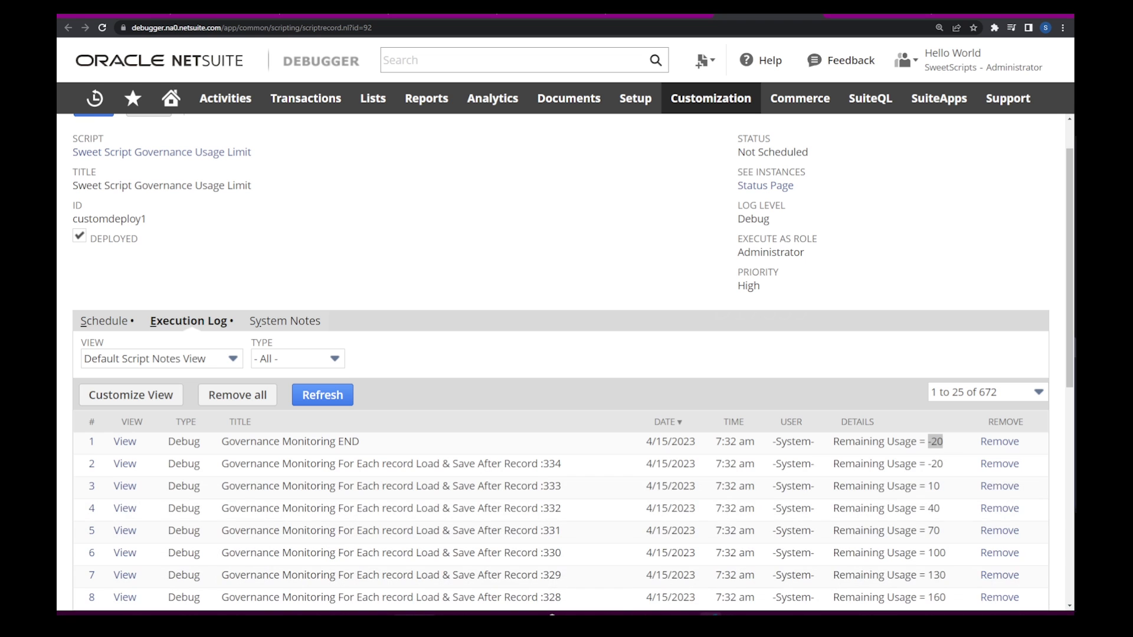
click(319, 13)
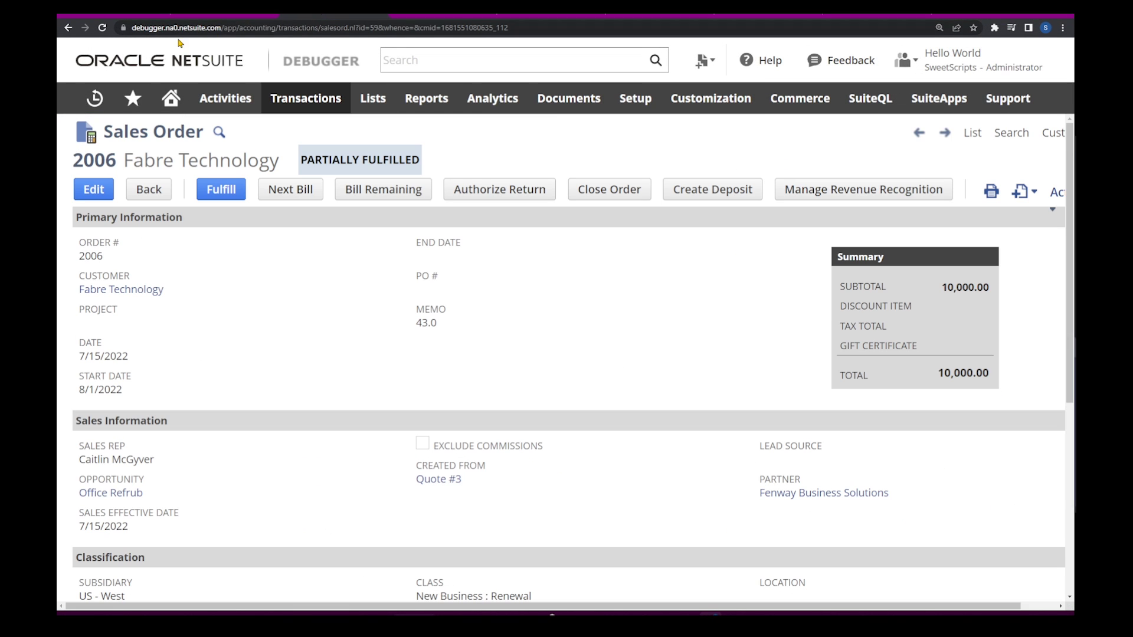
click(102, 34)
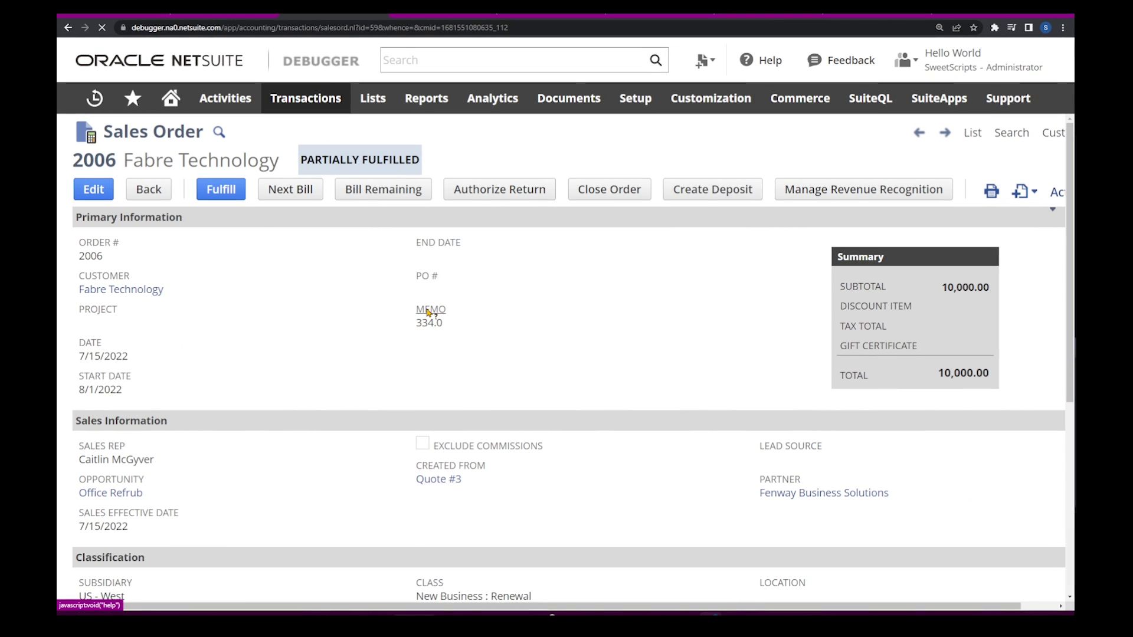
drag(444, 326, 415, 324)
click(383, 368)
- Switch back to the script in Notepad++ and indent the objRecord.save() line one level further
key(alt+Tab)
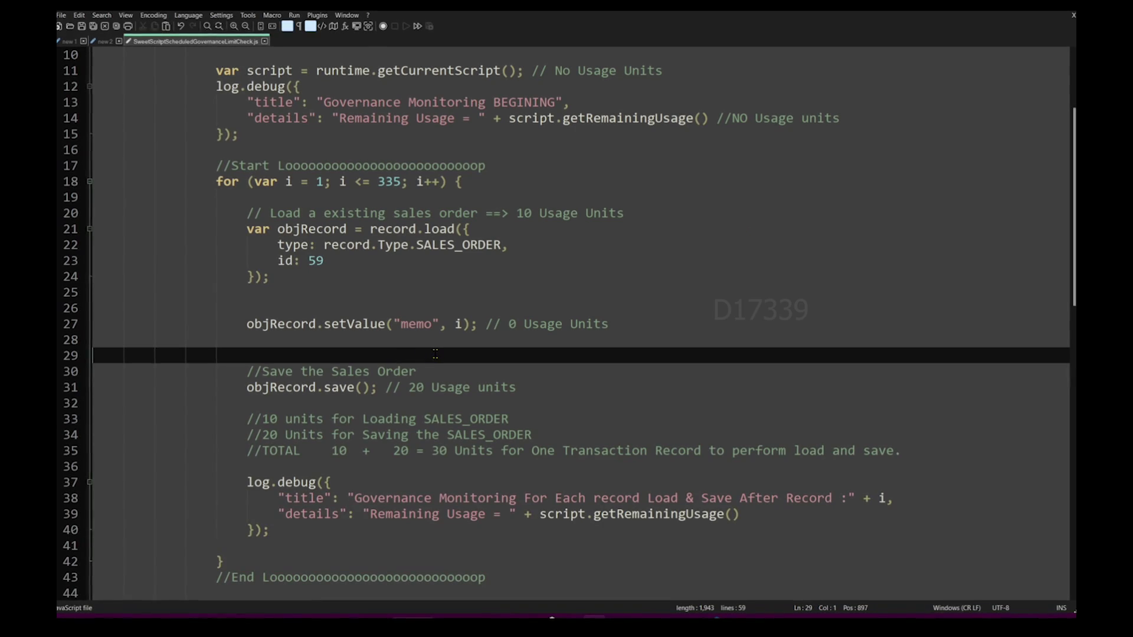
click(246, 388)
key(Tab)
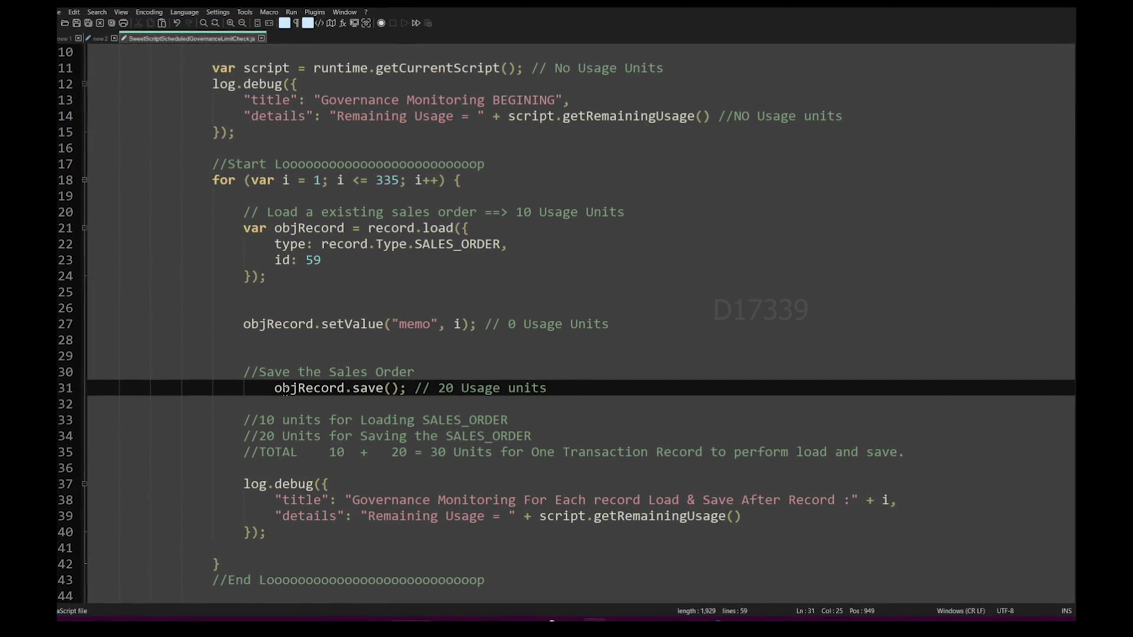
drag(274, 390, 404, 389)
click(441, 339)
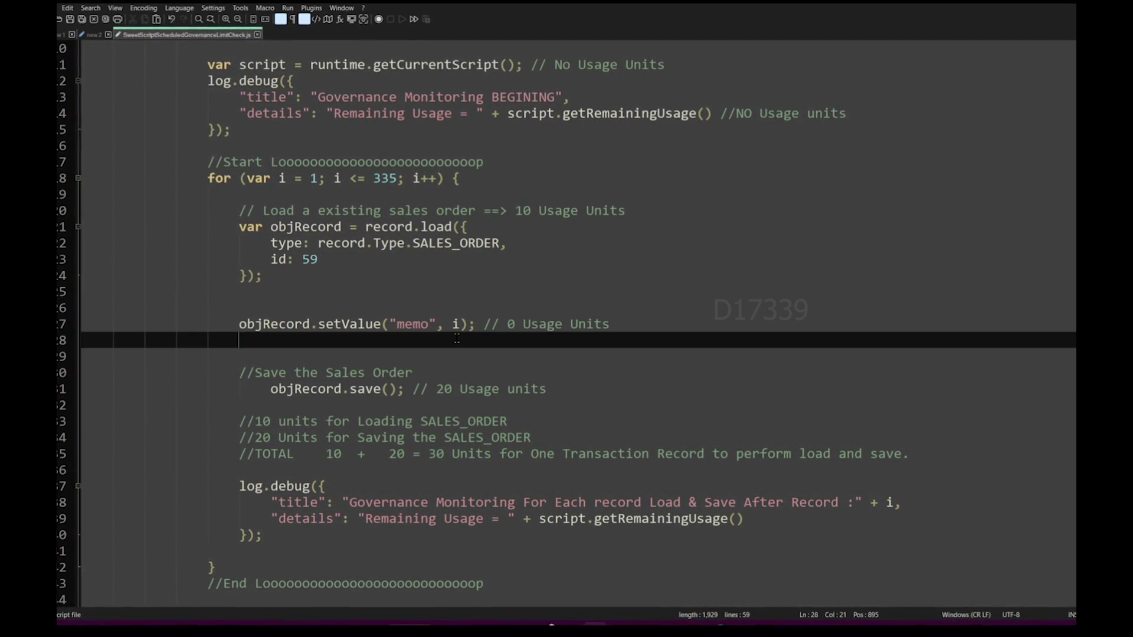
- Insert the illustrative notes 10000units above the setValue line and 10020 below the objRecord.save() line
click(458, 370)
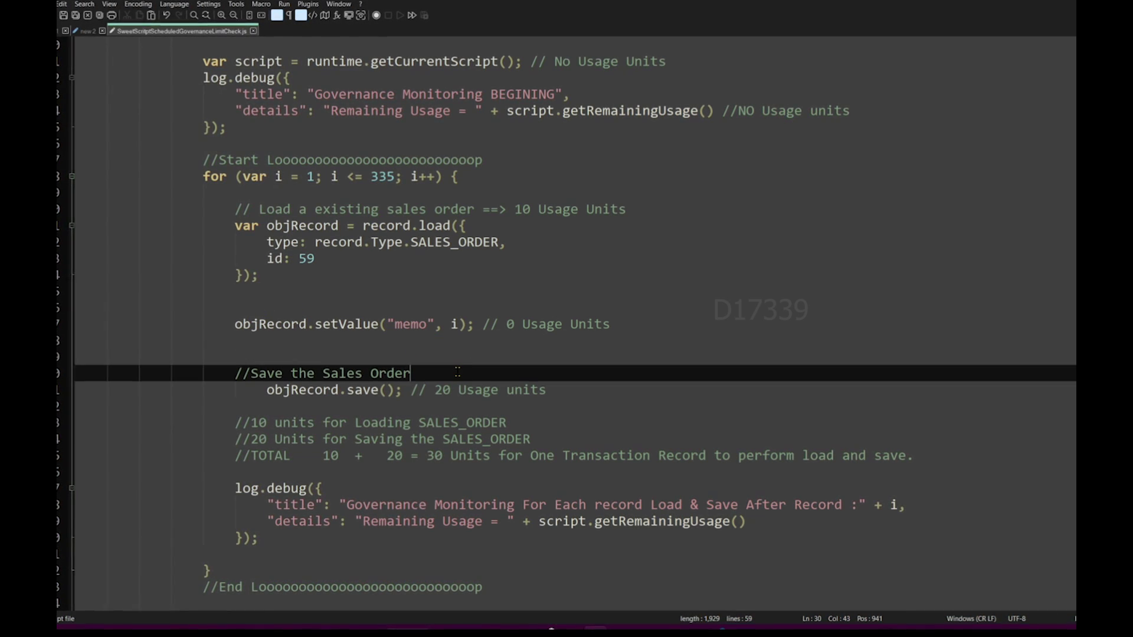
click(277, 307)
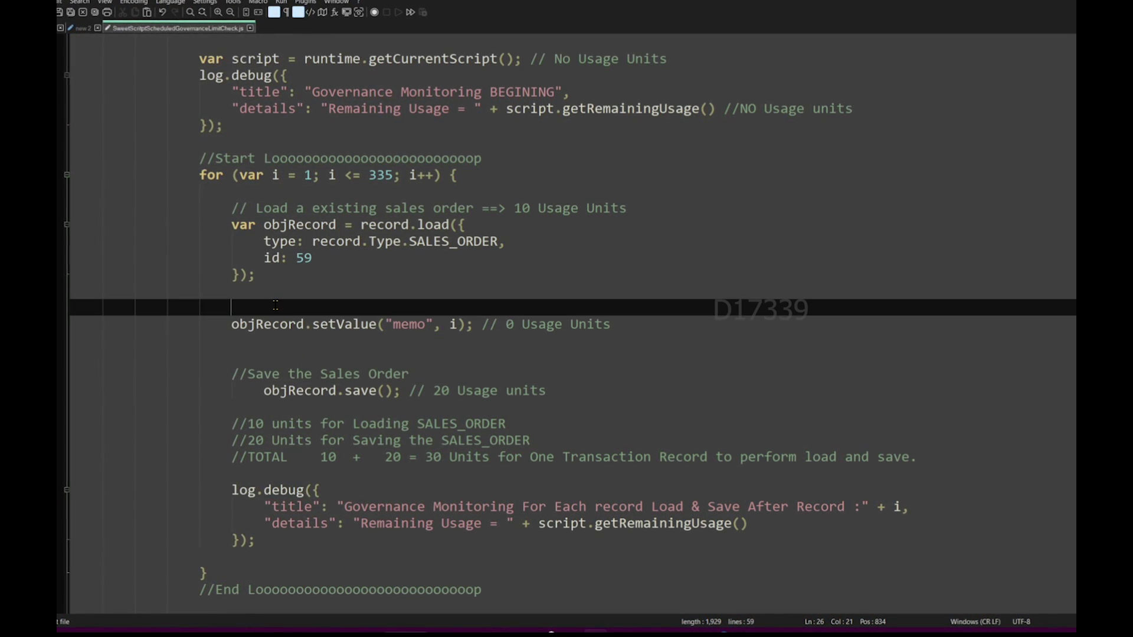
drag(221, 227, 297, 273)
click(290, 305)
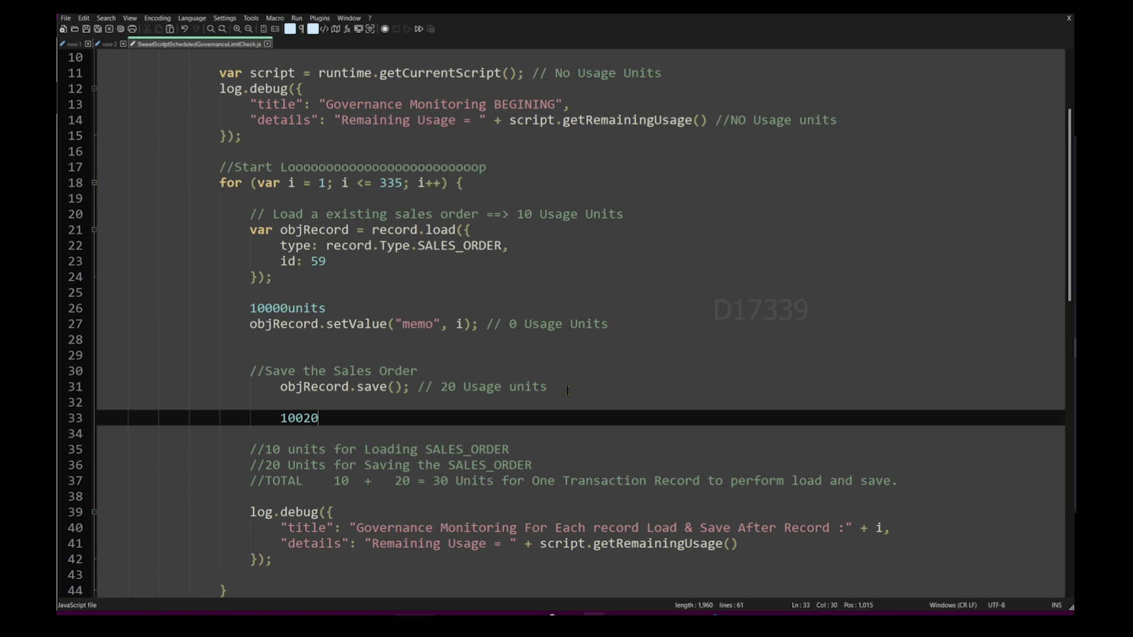
- Review the script.getRemainingUsage() calls in the loop and closing log entries, and the NO Usage units comment
scroll(567, 391, down, 2)
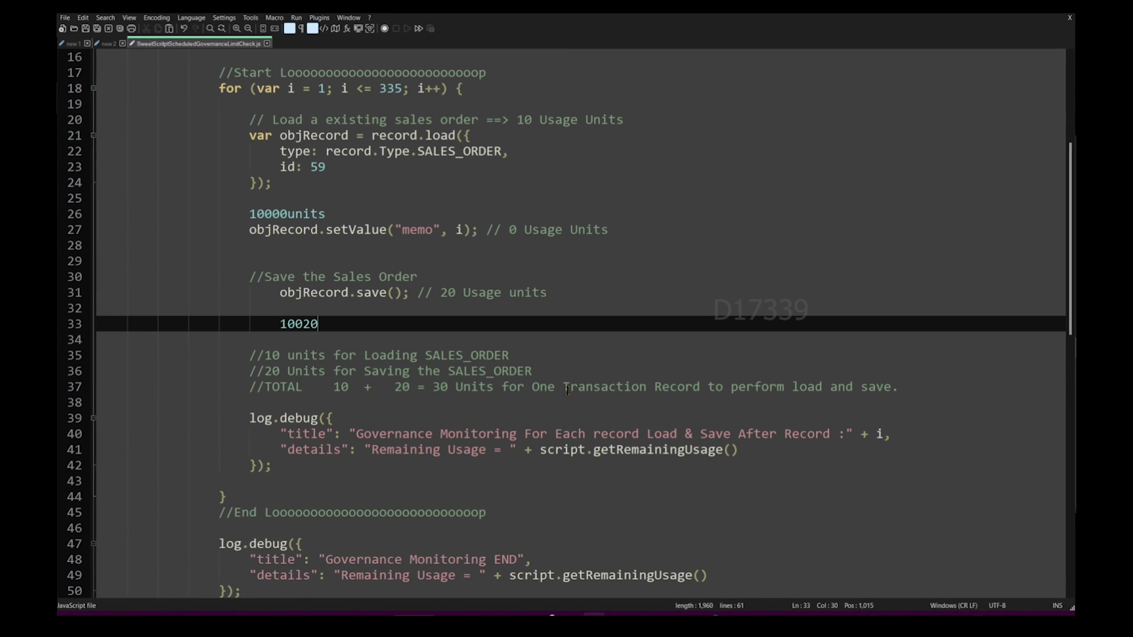
click(635, 452)
double_click(635, 452)
click(696, 482)
drag(738, 450, 538, 451)
scroll(668, 429, down, 2)
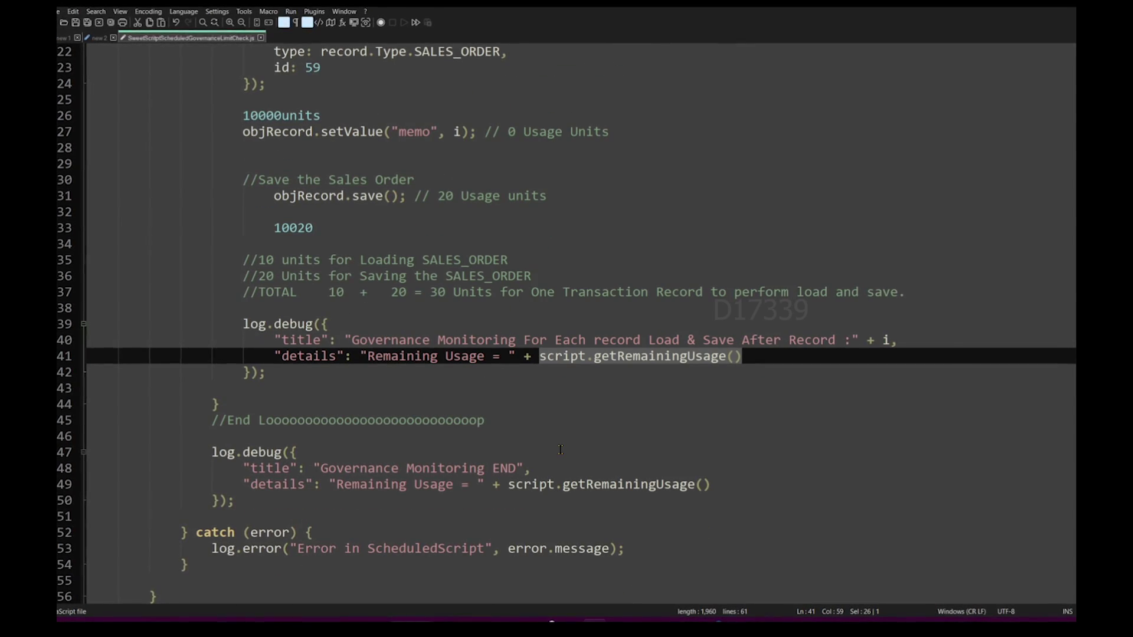
scroll(668, 428, up, 7)
drag(845, 260, 722, 259)
scroll(723, 260, down, 6)
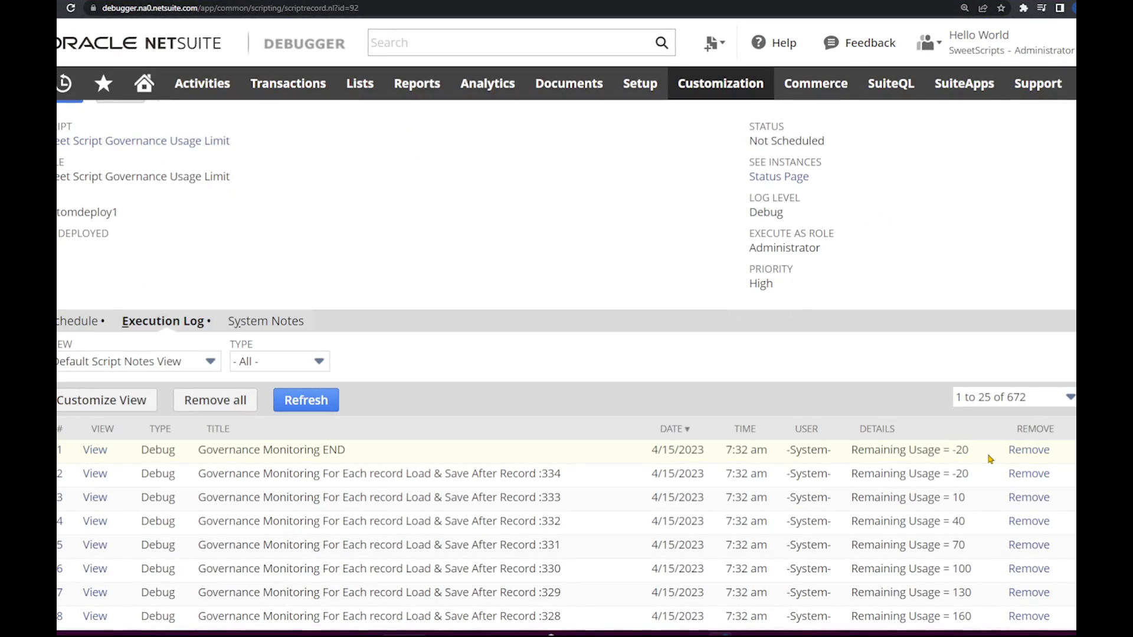
- Switch to the NetSuite execution log, check the Governance Monitoring END entry's remaining usage, and return to the loop limit in Notepad++
drag(979, 457, 956, 450)
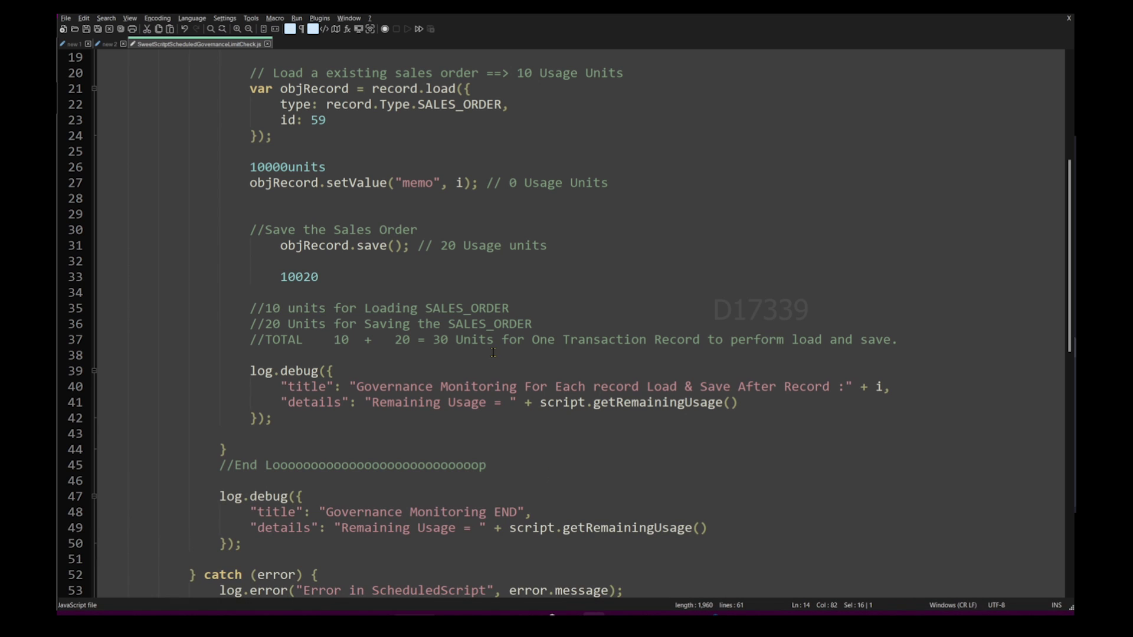
scroll(493, 352, up, 3)
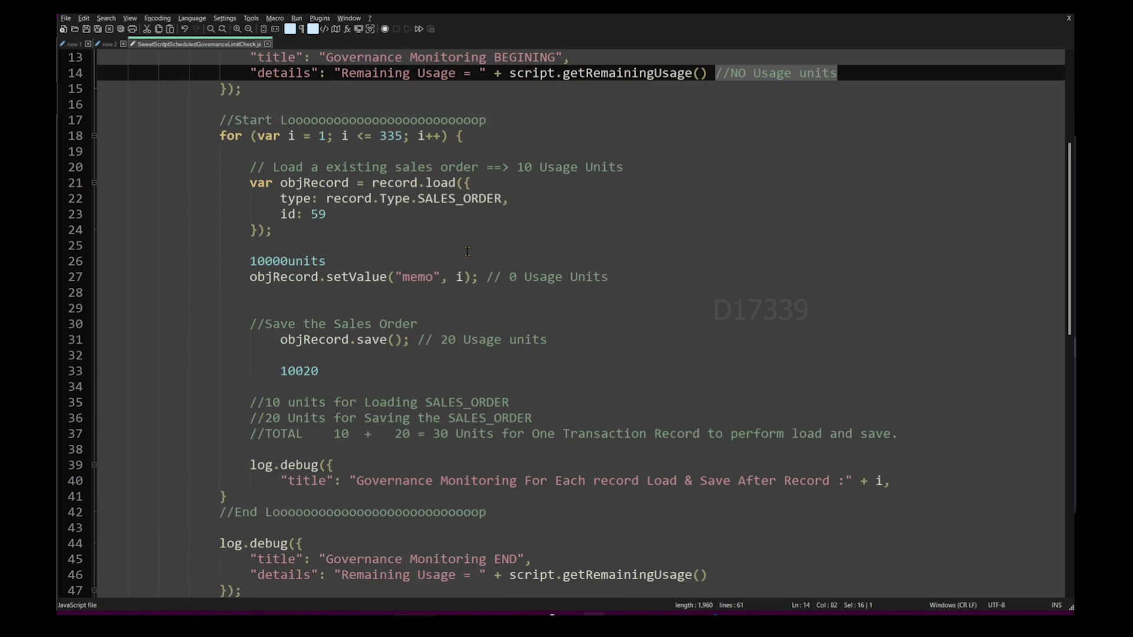
double_click(390, 183)
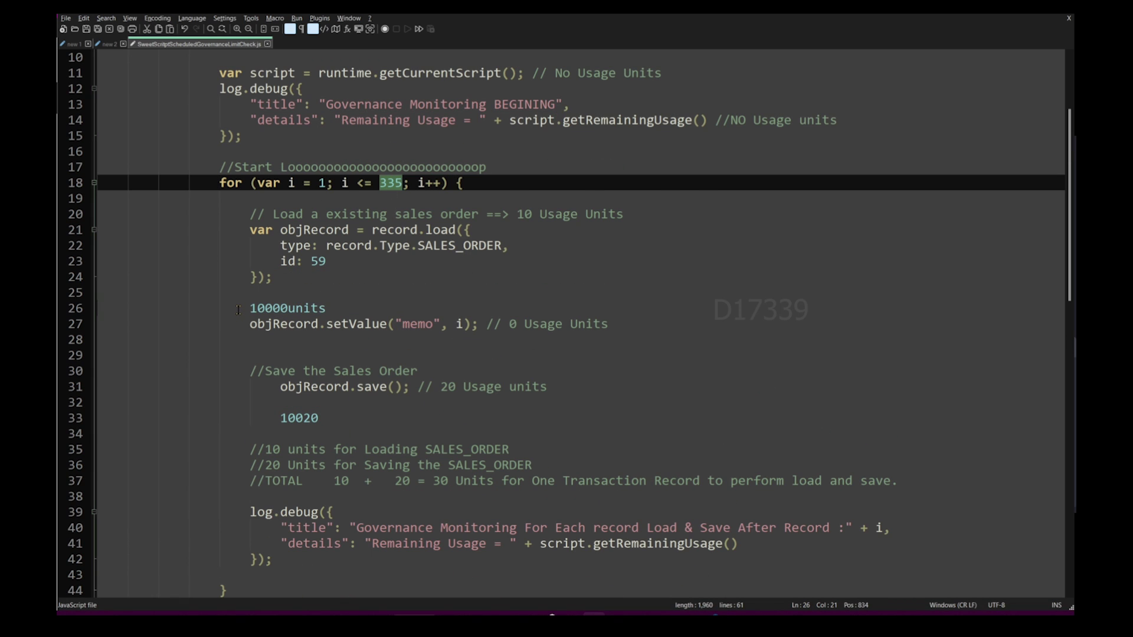
- Delete the 10000units note above the setValue line and the 10020 note below the save call
drag(249, 309, 324, 308)
key(Delete)
double_click(299, 418)
key(Delete)
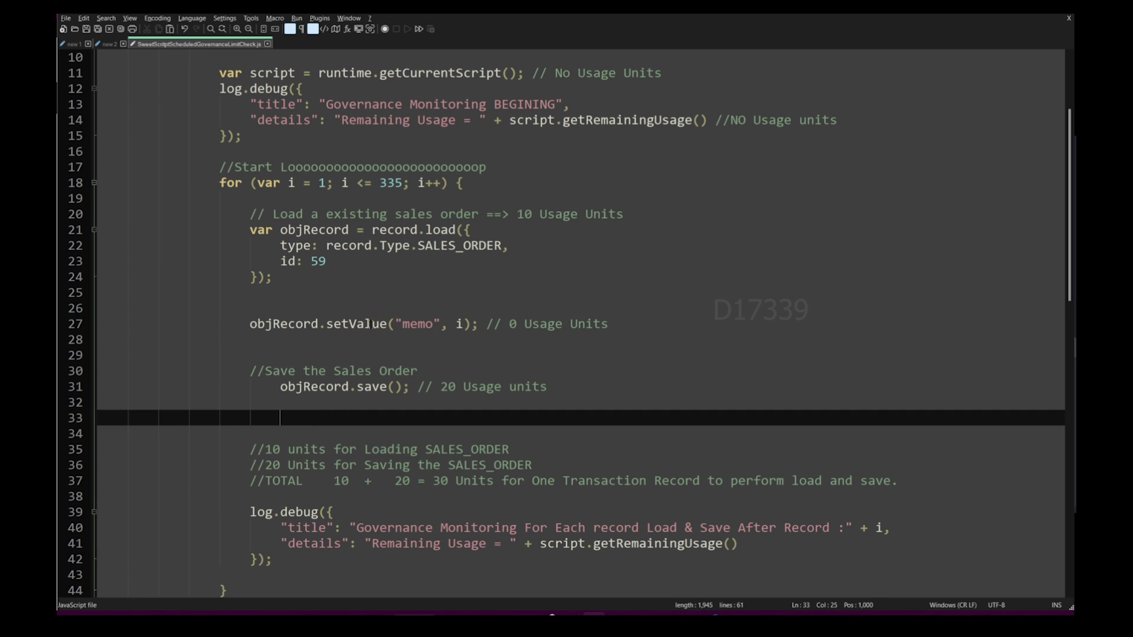
click(373, 293)
click(305, 449)
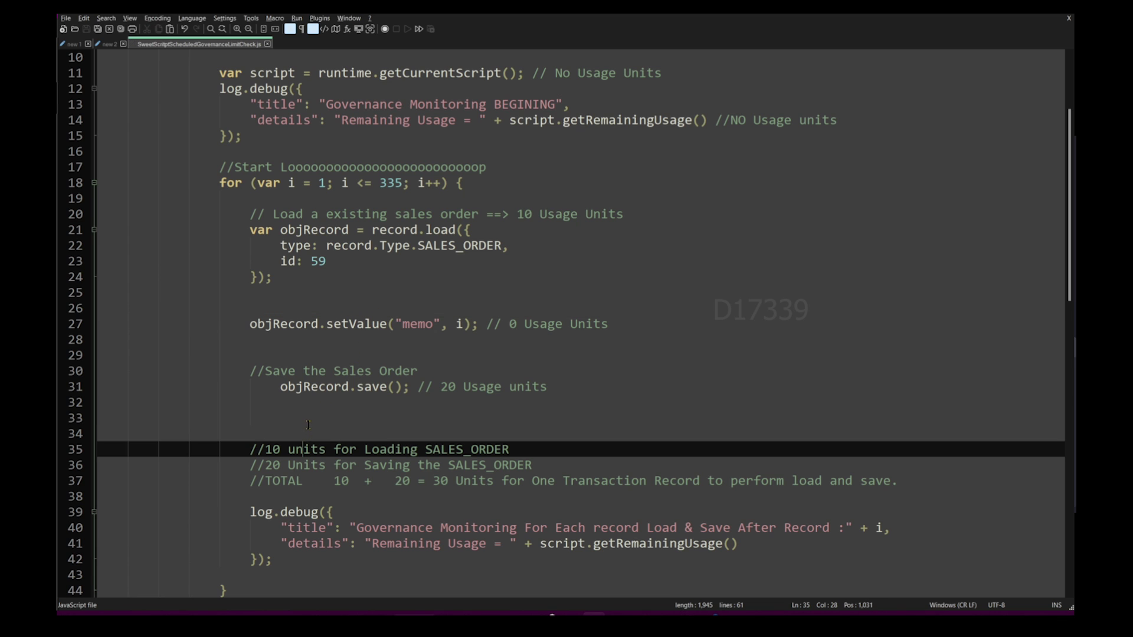
click(334, 369)
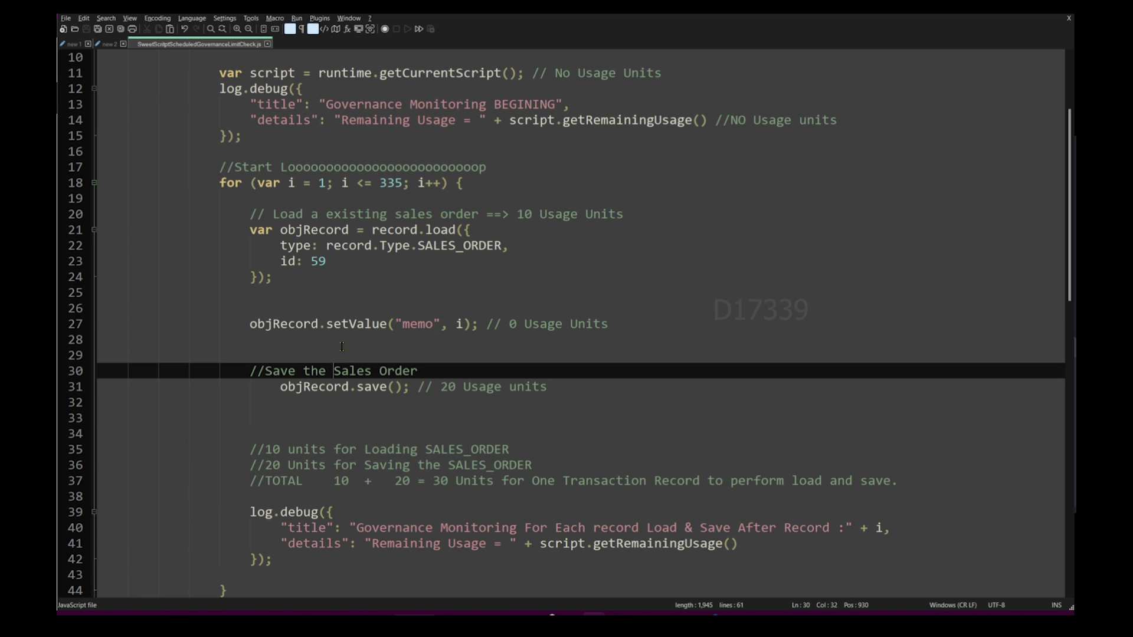
- Copy the whole script, switch to NetSuite, replace the contents of SweetScritptScheduledGovernanceLimitCheck.js with it, and save the file
click(345, 302)
key(ctrl+a)
key(alt+Tab)
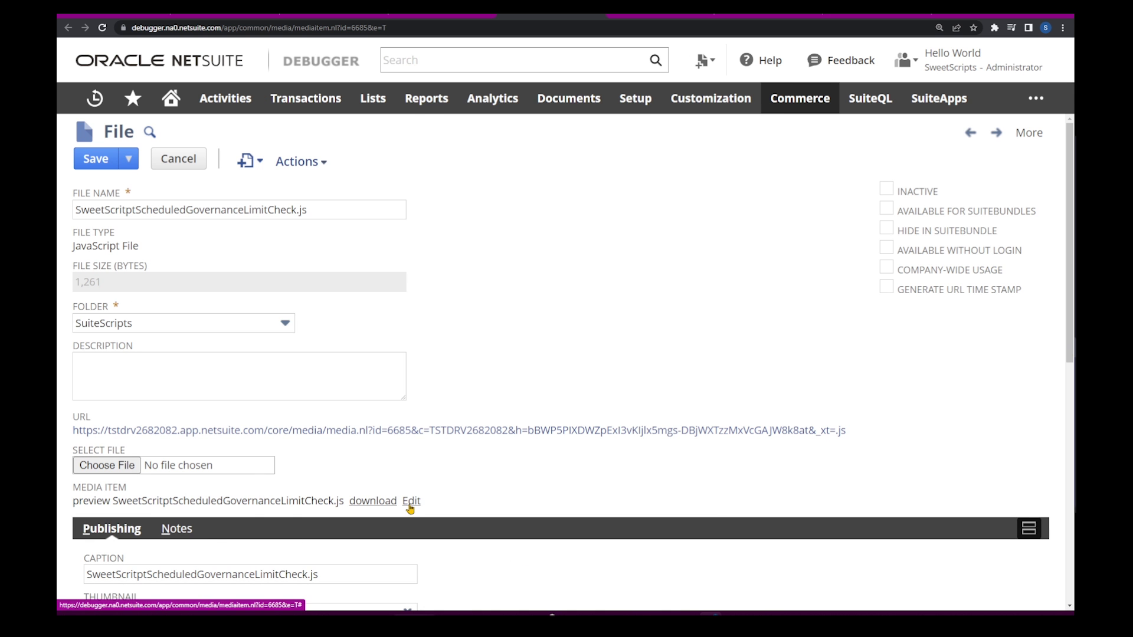
click(411, 502)
click(251, 234)
key(ctrl+a)
key(ctrl+v)
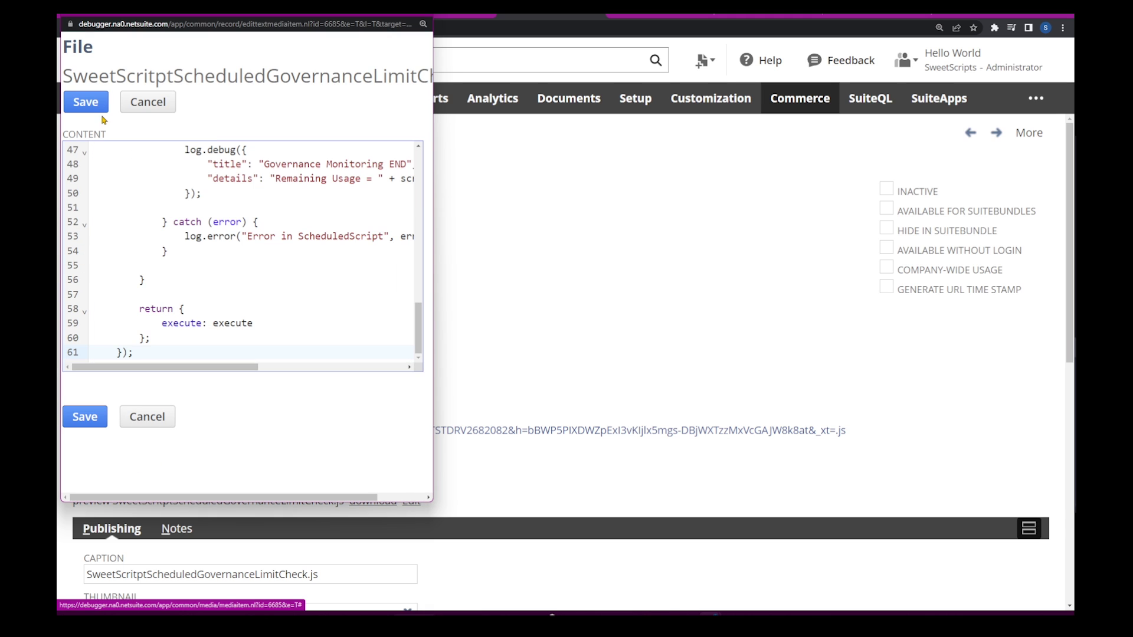
click(85, 102)
- Remove all script notes from the script deployment's execution log
click(767, 16)
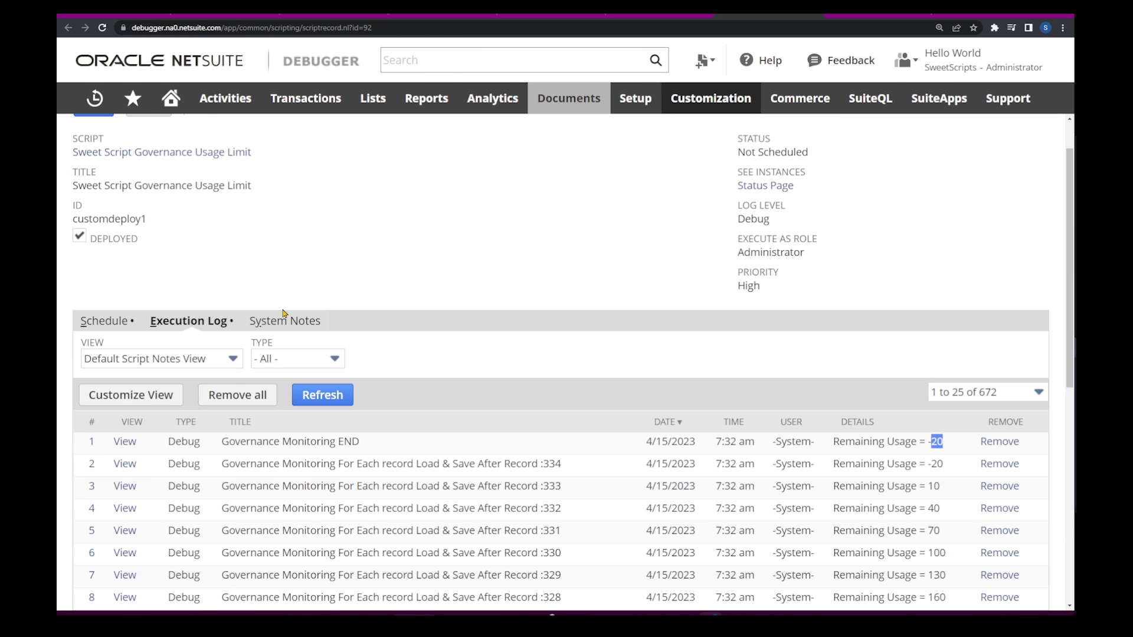
click(236, 395)
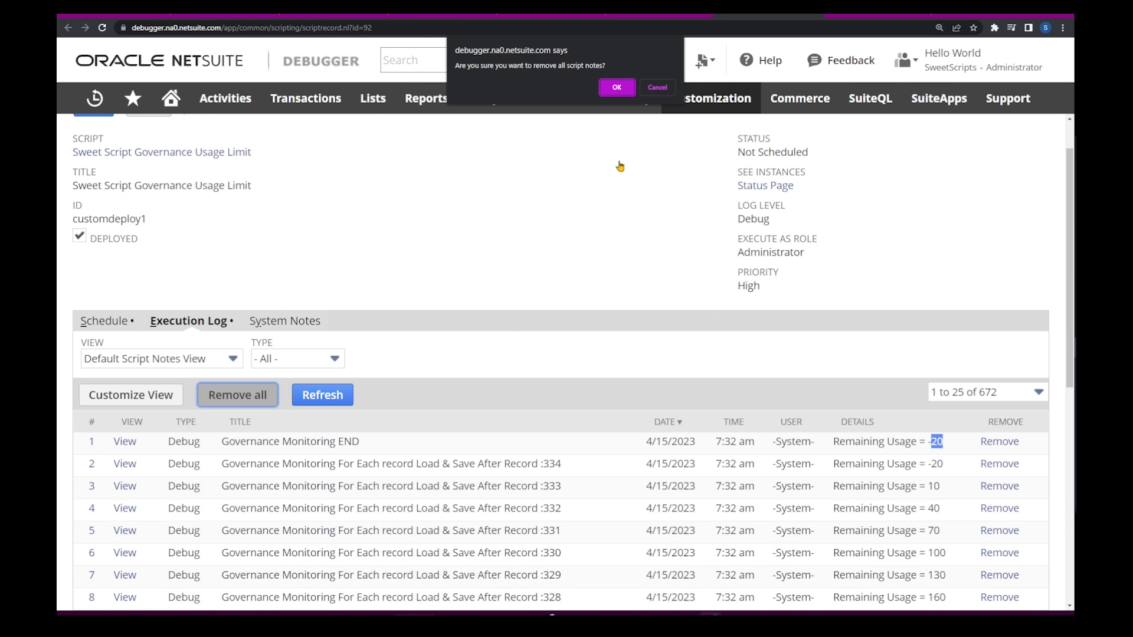
click(616, 87)
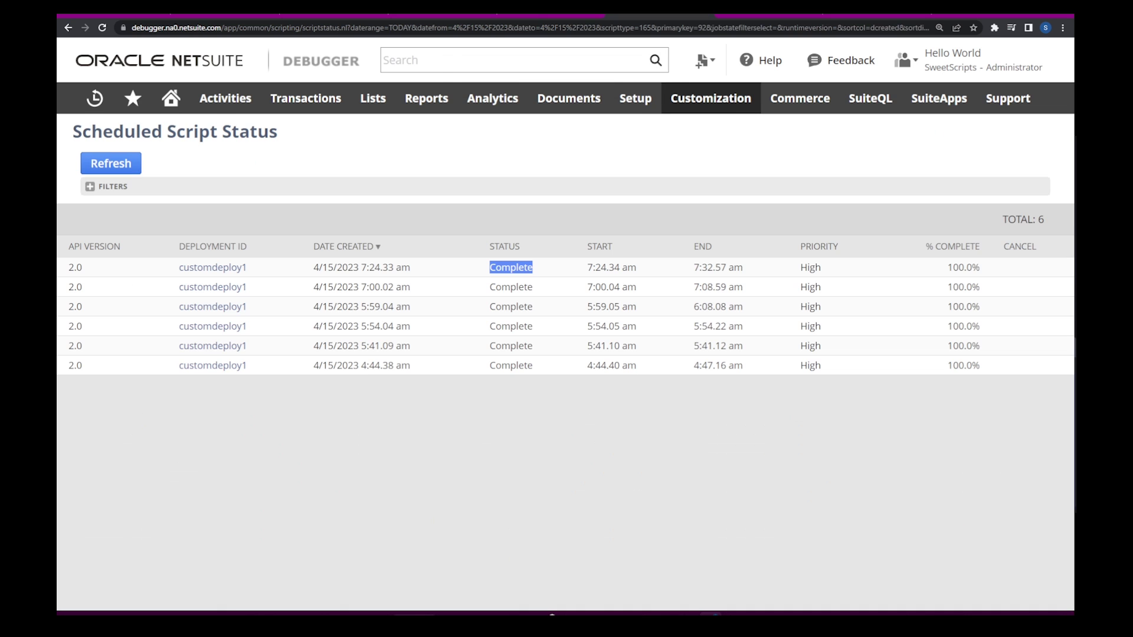
- Open the customdeploy1 deployment from the script status list, save and execute it, and refresh the status list
click(222, 268)
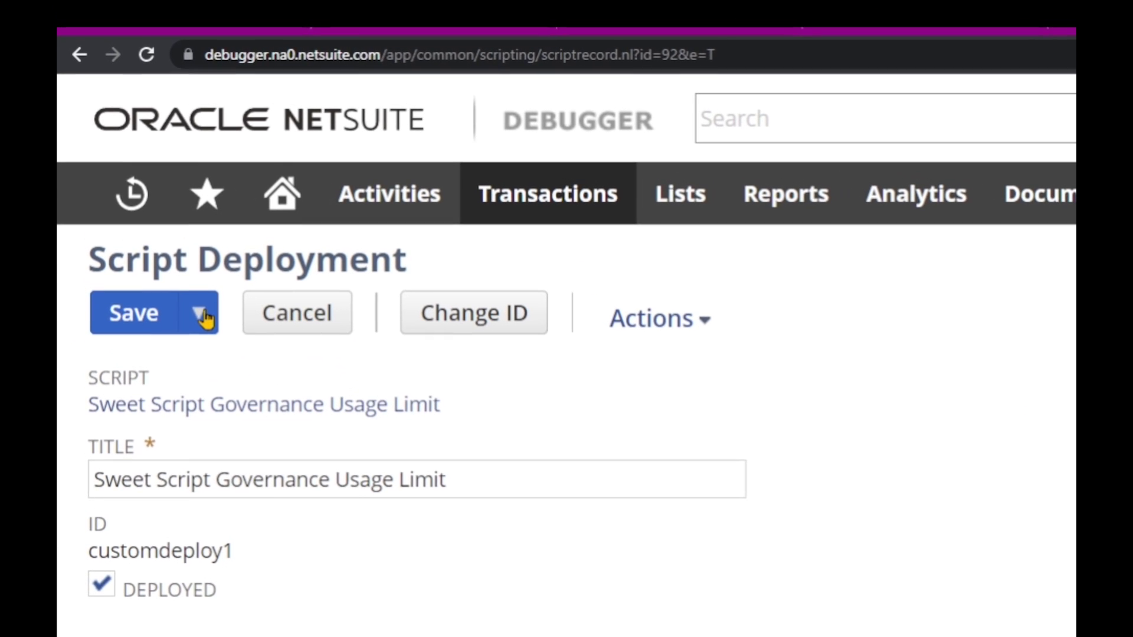
mouse_move(204, 319)
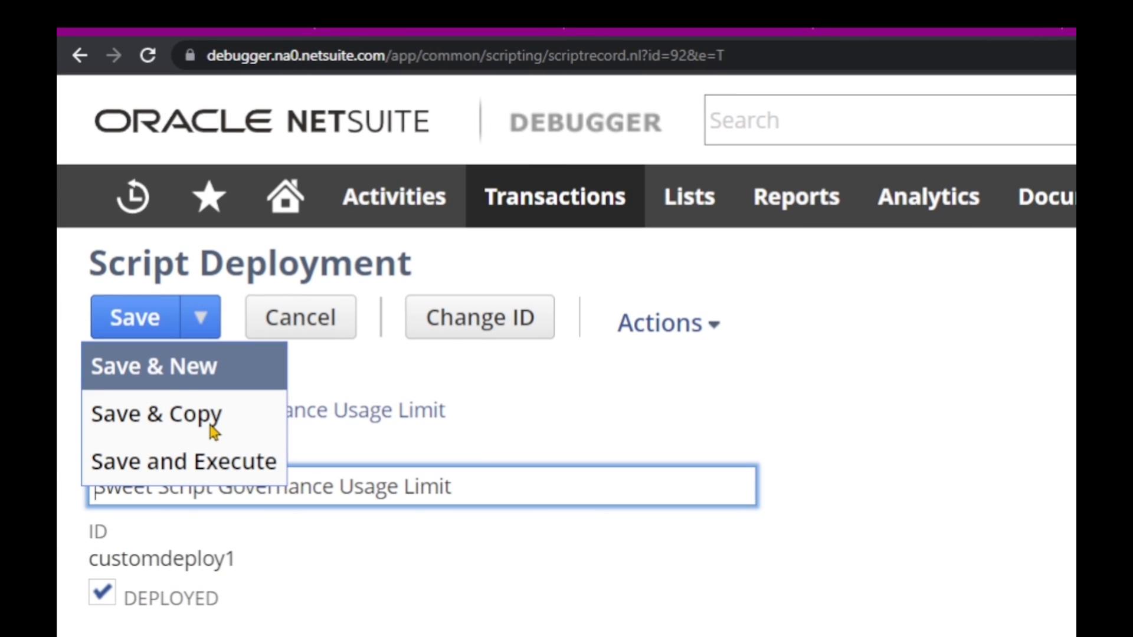
click(212, 463)
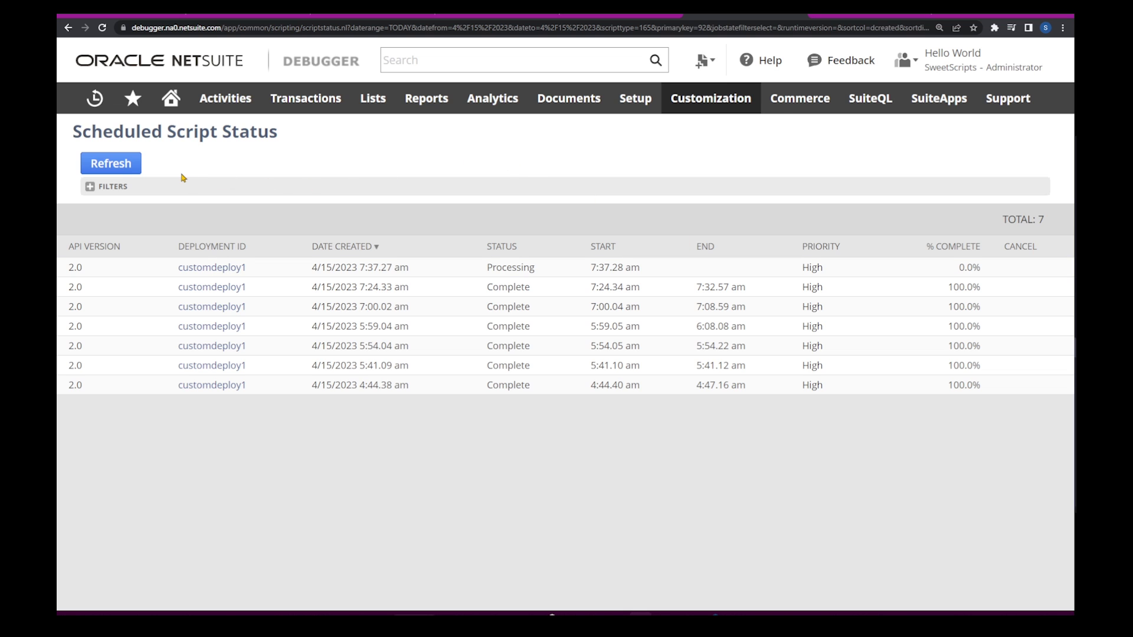
click(104, 169)
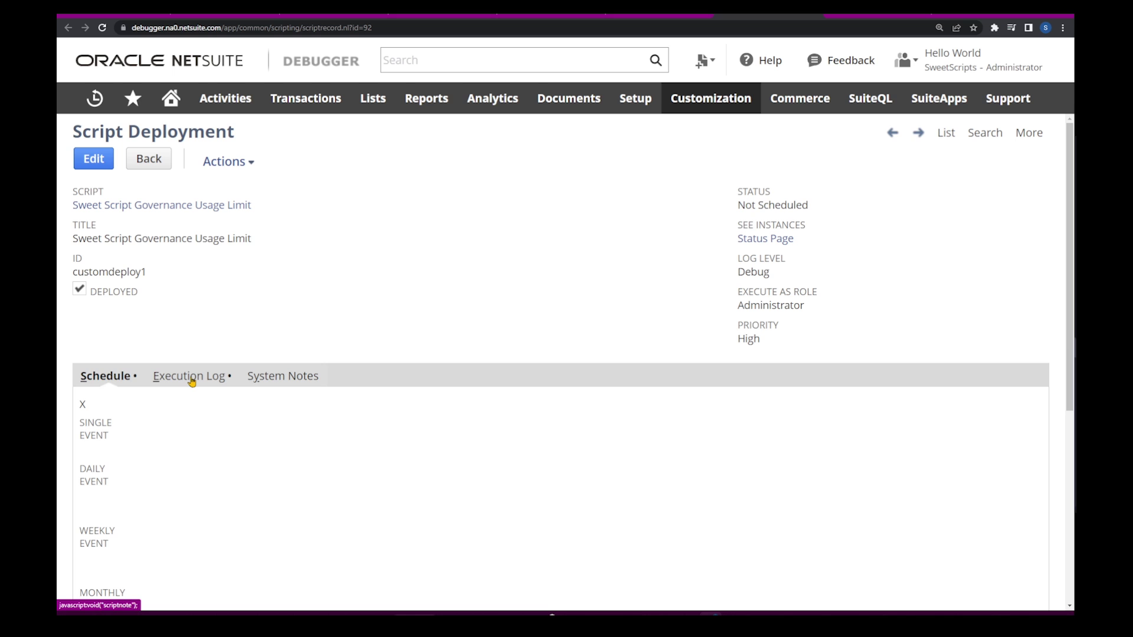
- Examine the error entry and remaining usage in the deployment's execution log, and reload the sales order to check its Memo value
click(192, 378)
scroll(377, 348, down, 3)
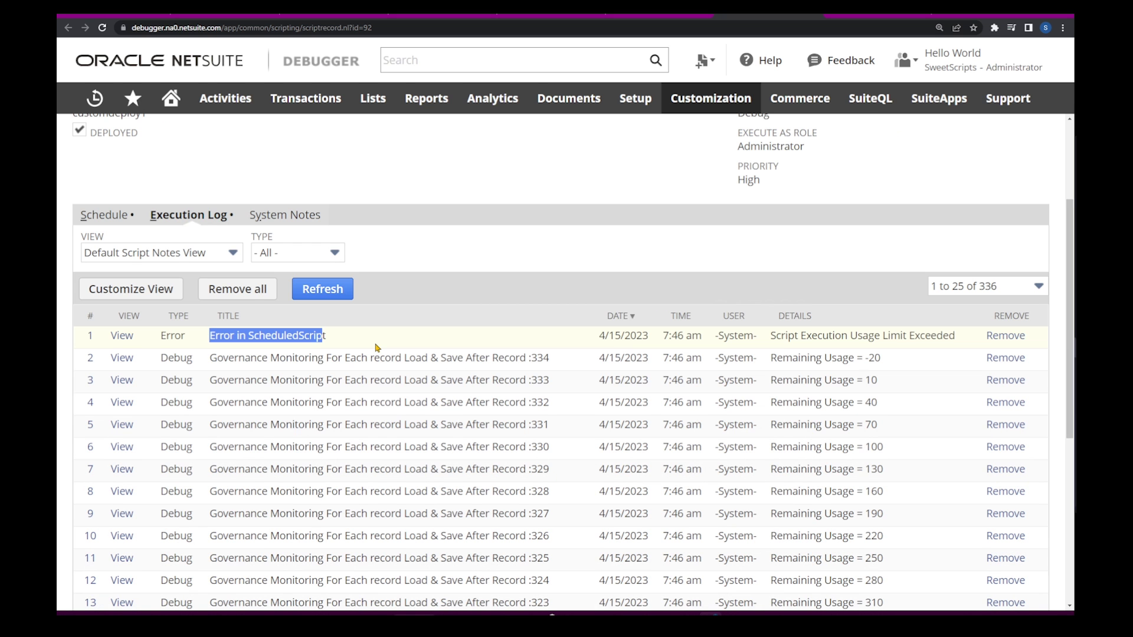
drag(771, 335, 955, 335)
click(928, 364)
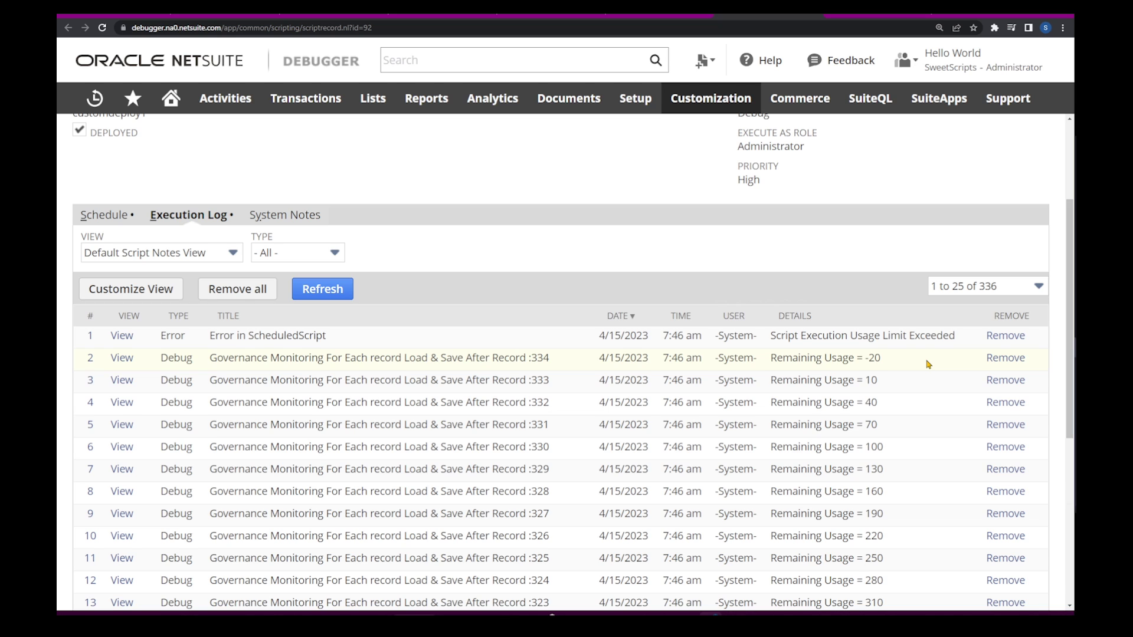
scroll(563, 314, down, 1)
triple_click(770, 284)
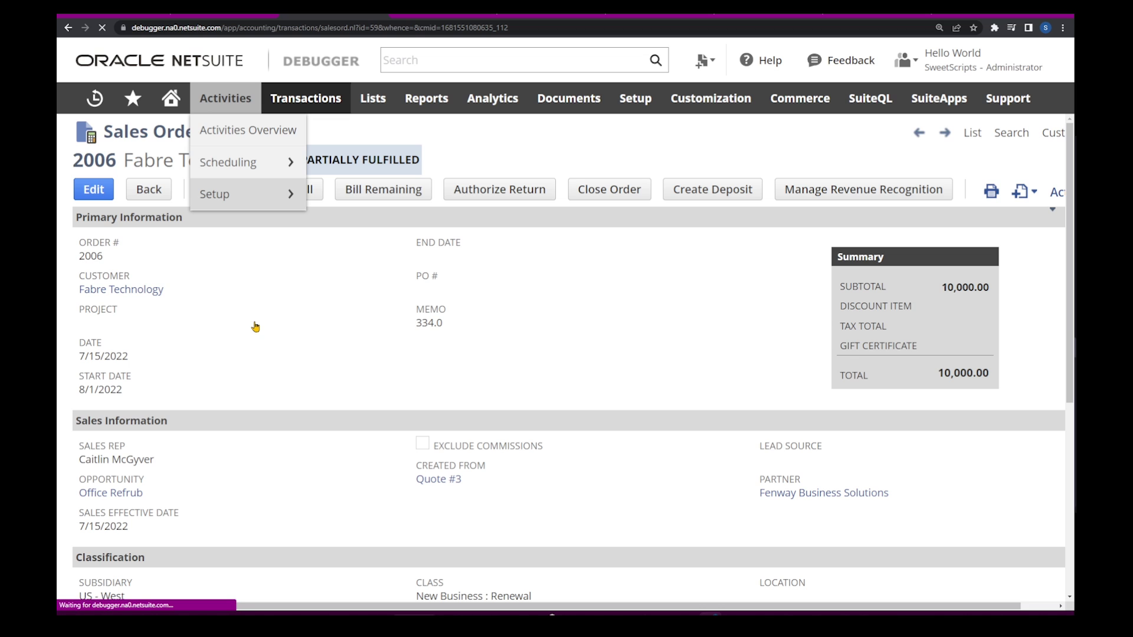
double_click(417, 329)
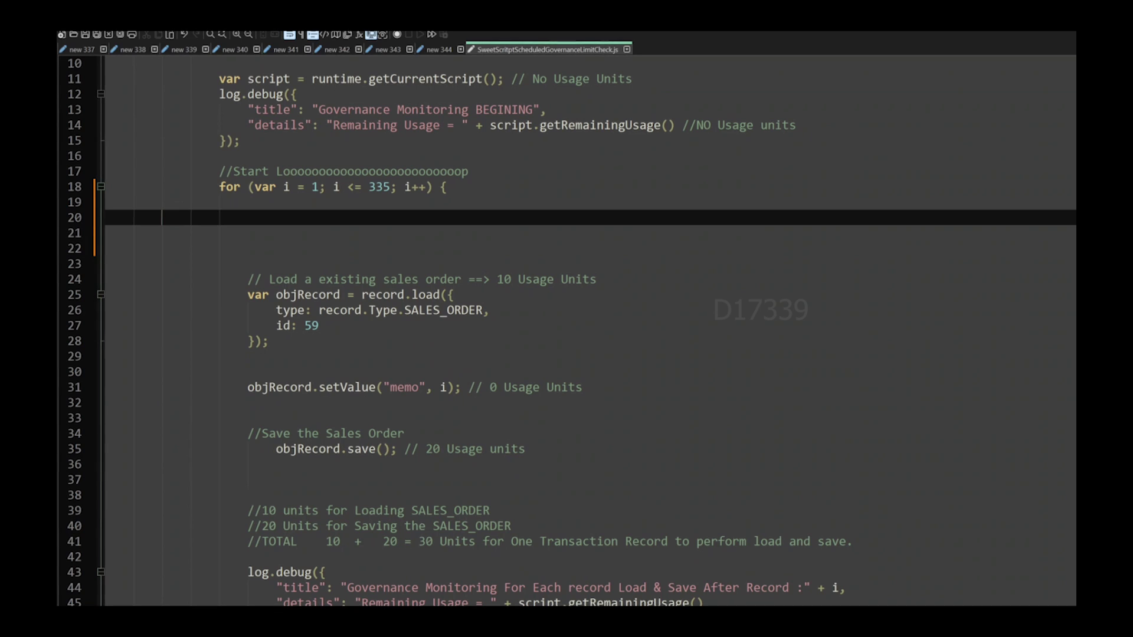
- Switch to the script in Notepad++ and add blank lines and the note i = 333 below the for statement
key(Return)
key(Return)
key(Return)
key(Return)
key(Return)
key(Return)
key(Return)
key(Return)
key(Return)
key(Return)
key(Return)
key(Return)
key(Return)
key(Up)
key(Up)
key(Up)
key(Up)
key(Up)
key(Up)
key(Up)
key(Up)
key(Up)
key(Up)
key(Up)
key(Up)
key(Up)
text(i = 333)
click(290, 217)
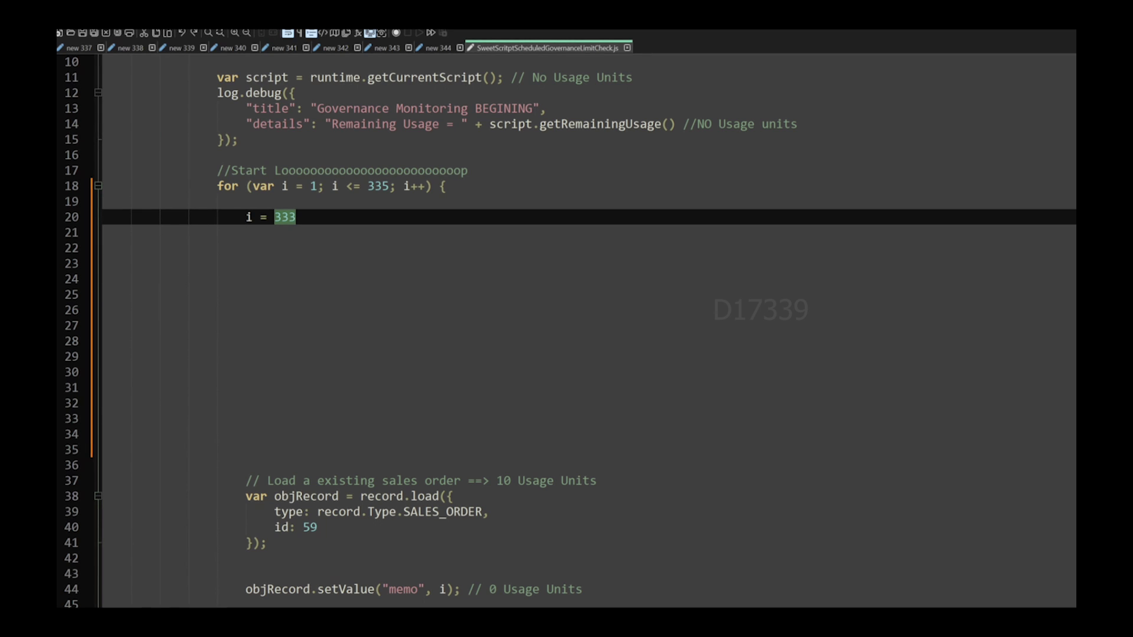
scroll(589, 330, down, 1)
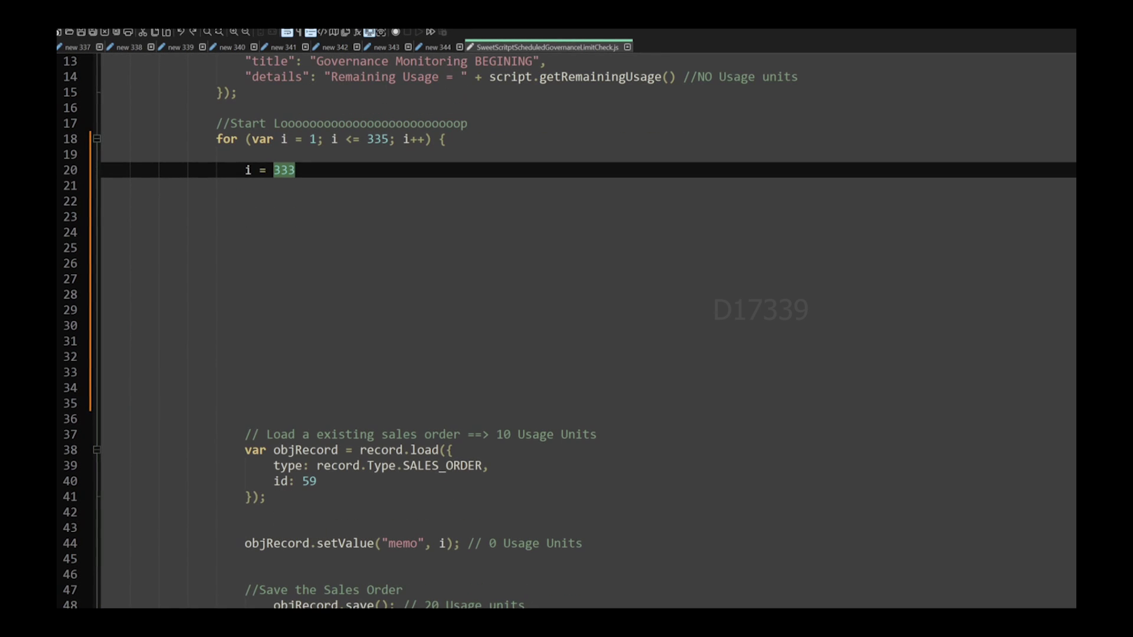
- Add the calculation 333*30 = 9990 below the i = 333 note and highlight its parts
key(Return)
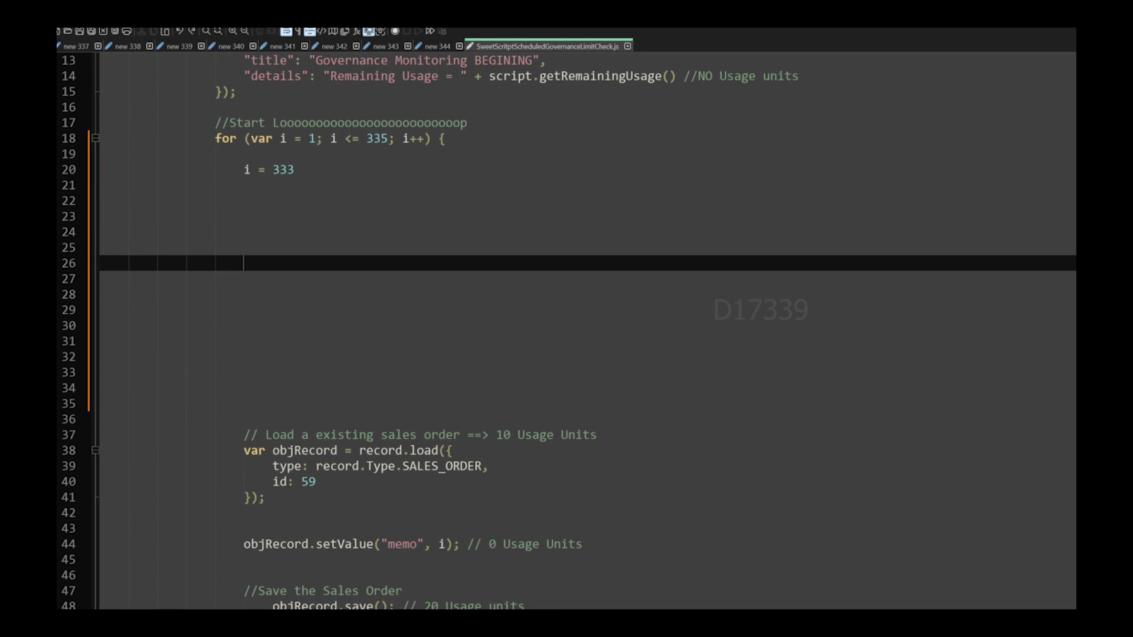
text(333*30  = 9990)
double_click(252, 185)
double_click(277, 184)
click(242, 200)
drag(342, 184, 312, 184)
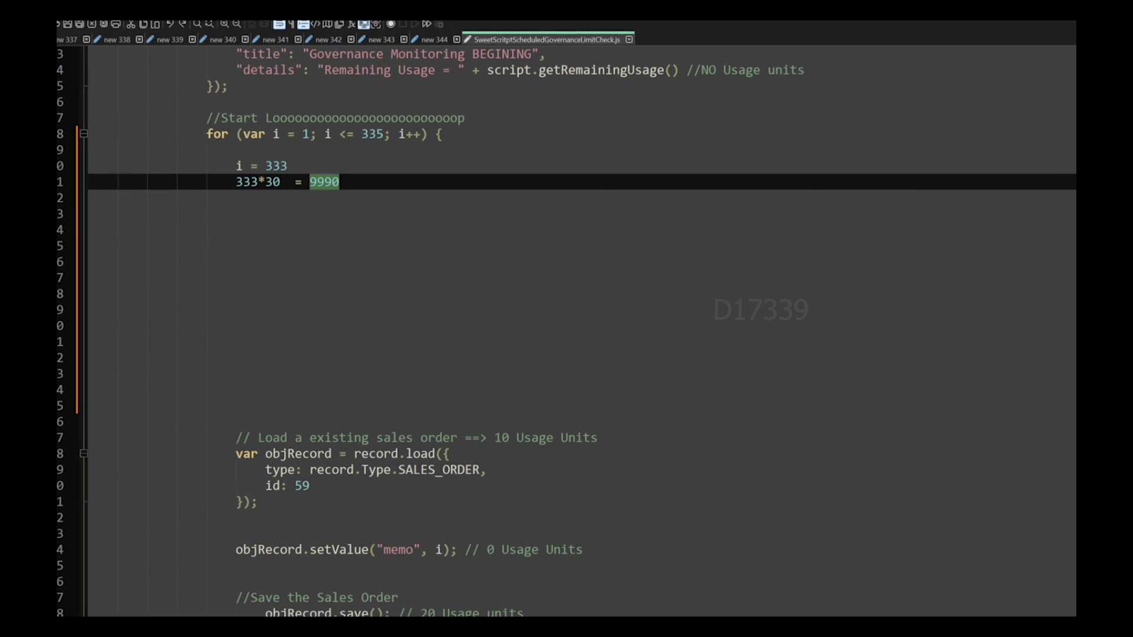
- Add the note i = 334 one blank line below the 333*30 calculation
click(206, 245)
click(236, 213)
text(i = 334)
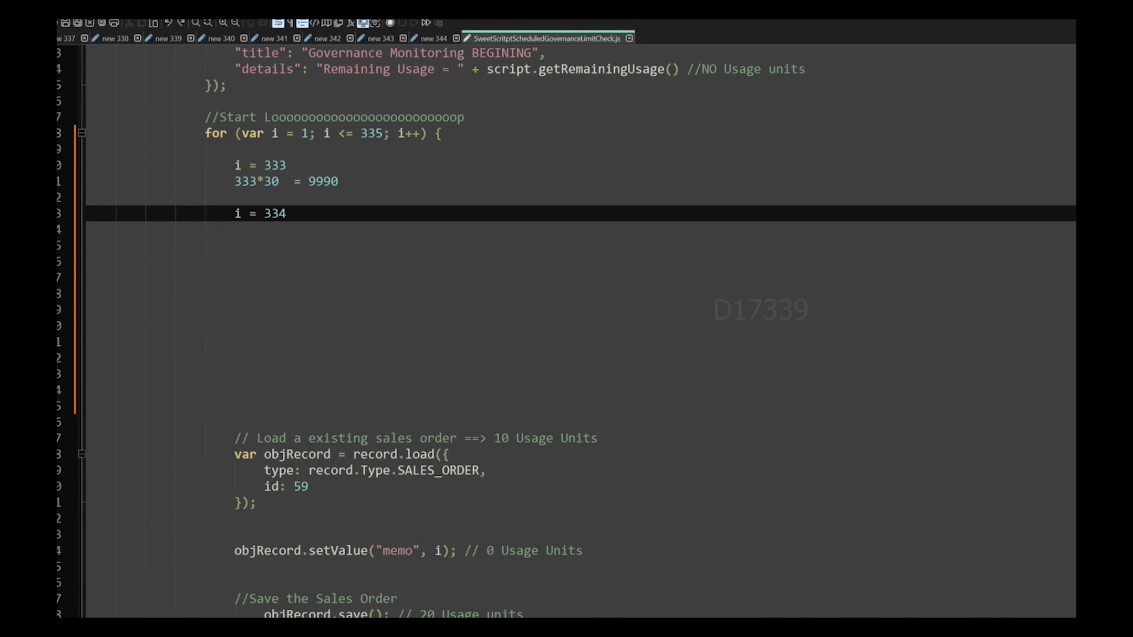
click(277, 213)
- Write 9990, +10 for record.Load and 10000 on separate lines below i = 334, and compare them with the record.load block
click(233, 246)
text(9990)
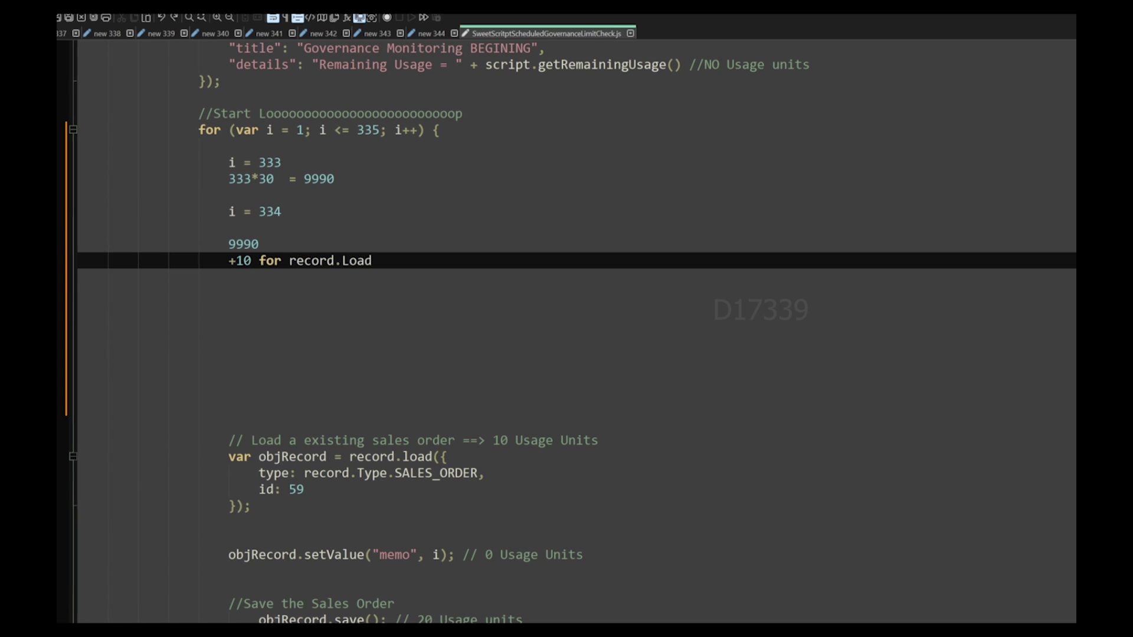
key(Return)
text(10000)
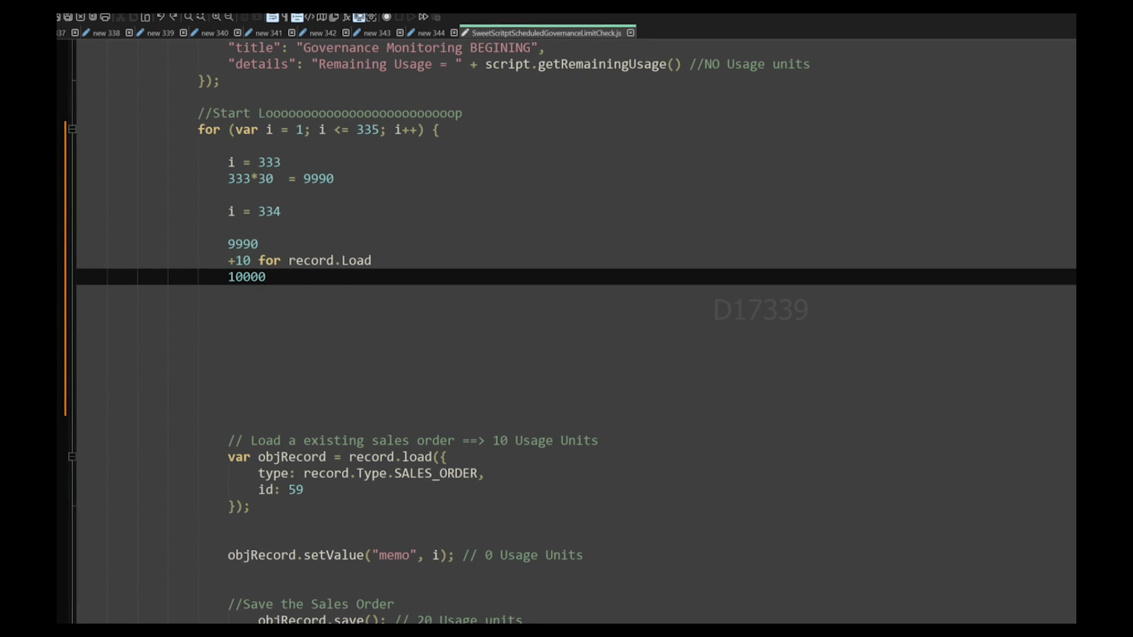
key(shift+Home)
drag(250, 506, 218, 460)
triple_click(217, 460)
click(217, 460)
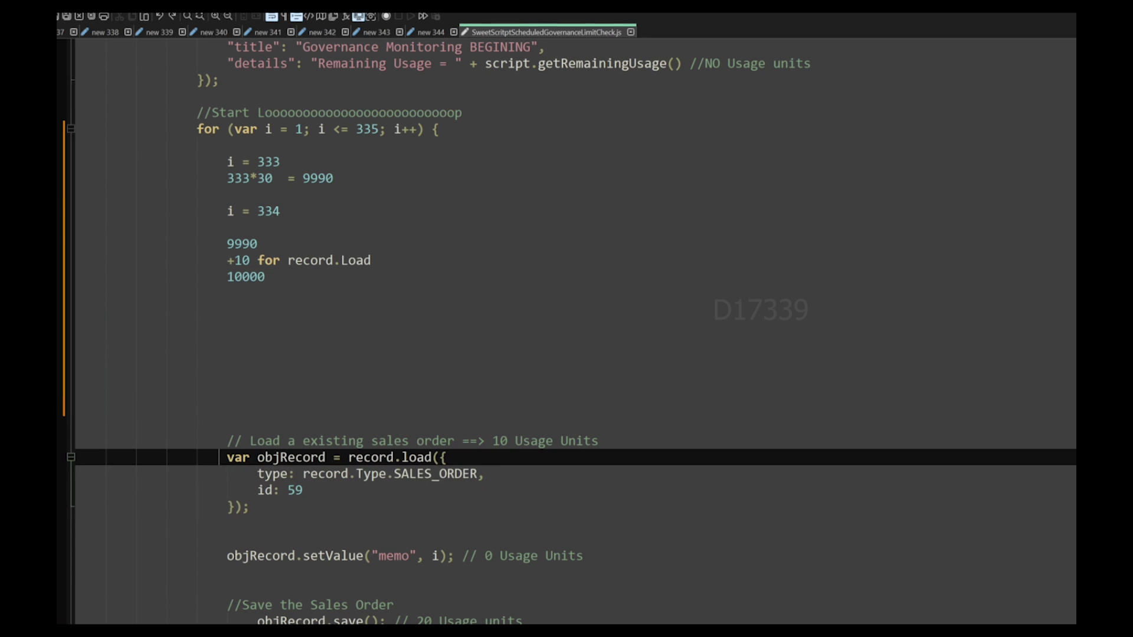
- Add the line +20 unit for record.Save below 10000 and highlight both amounts
click(265, 277)
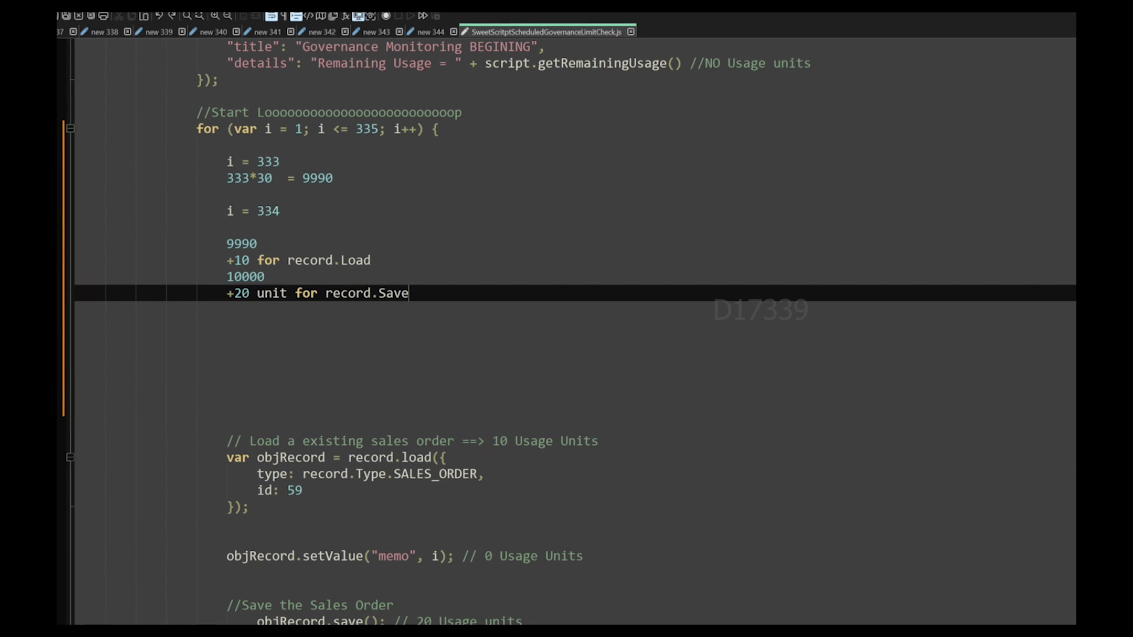
drag(225, 293, 272, 293)
click(226, 326)
double_click(244, 277)
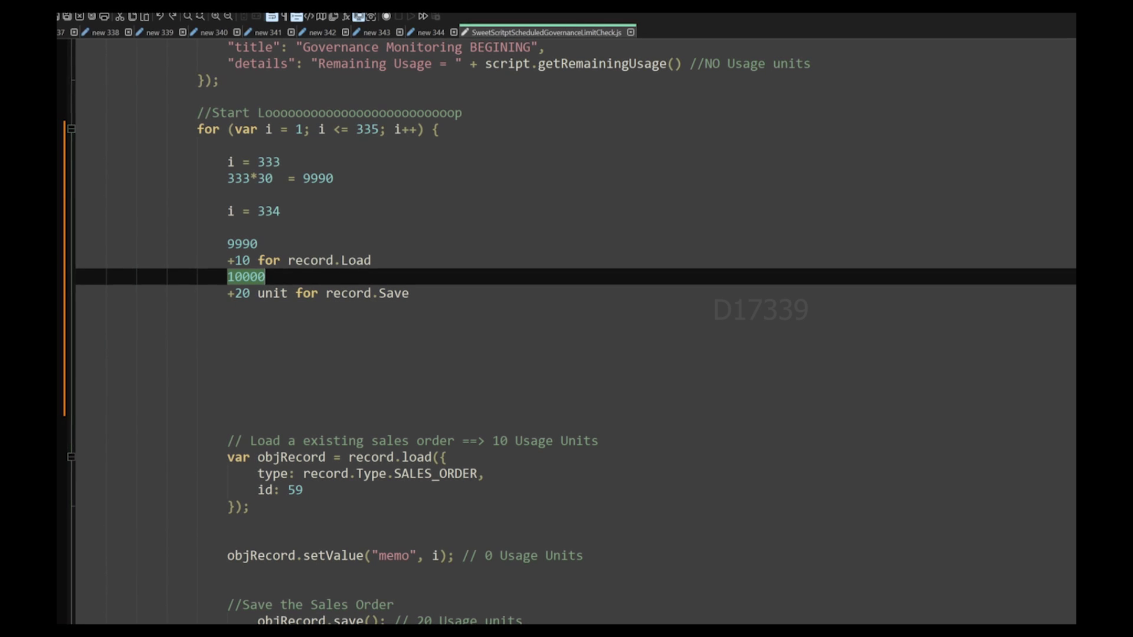
- Review the record.Save amount and write the total 10020 on the line below +20 unit for record.Save
click(227, 310)
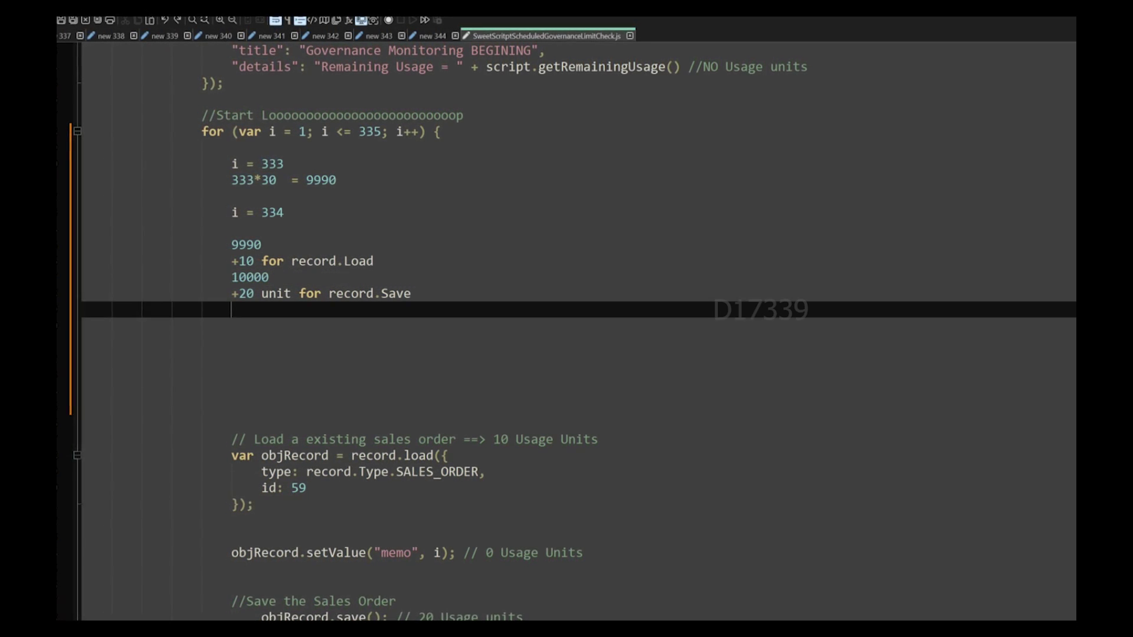
drag(262, 293, 412, 293)
click(256, 292)
key(Down)
text(10020)
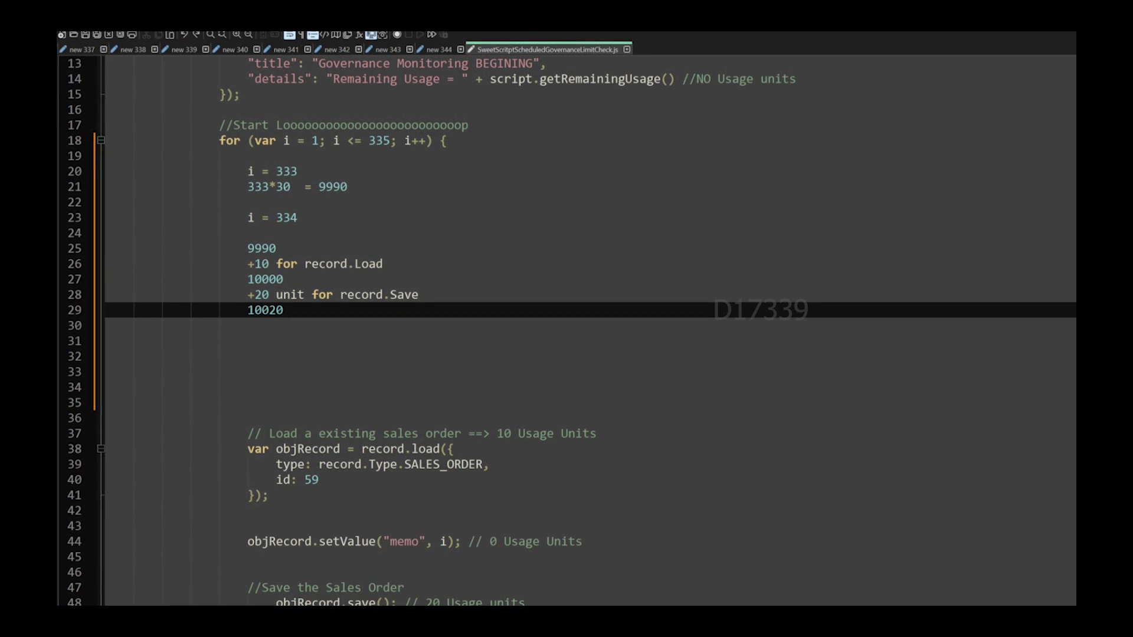
- Add the note "remaining usage is -20" one blank line below the 10020 total
key(Return)
key(Return)
text(remaining usage is -20)
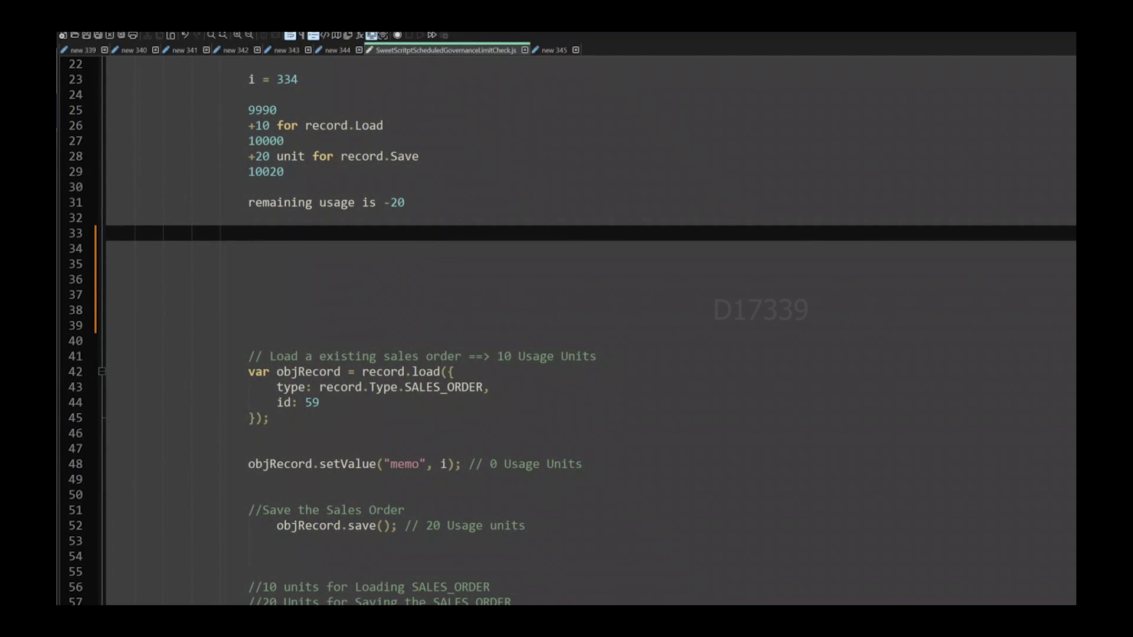
- Add the note "now script tried for 335 th time" one blank line below the remaining usage note
key(Down)
key(Down)
key(Up)
key(Up)
text(now script tried for 335 th time)
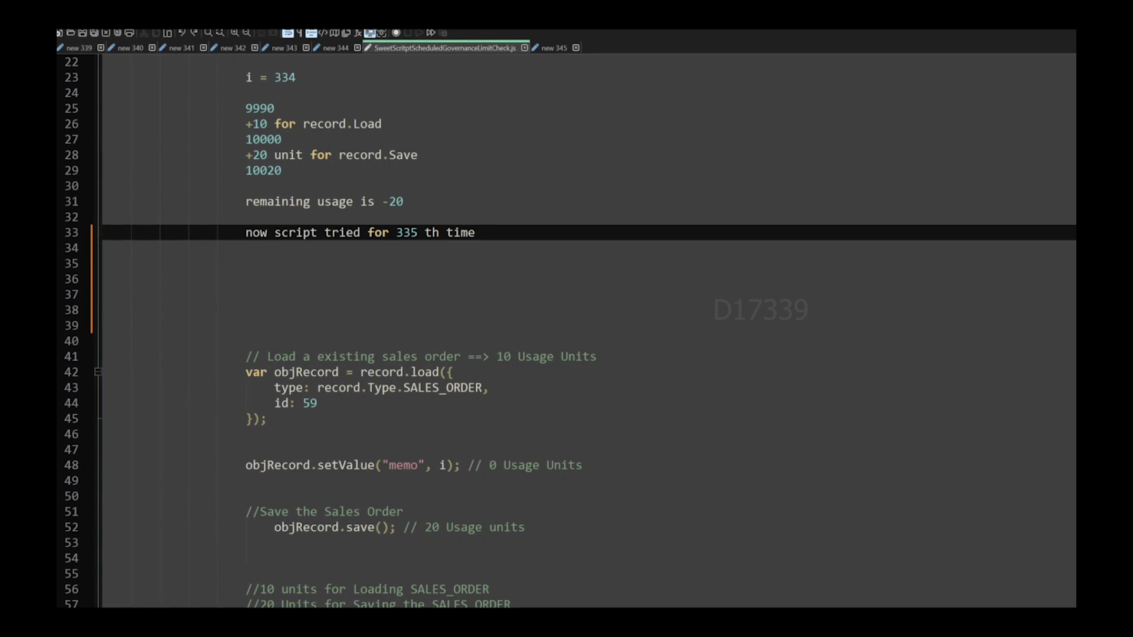
- Highlight 334 and the 10020 total, and add the note "so far it has consumed 10020 units" below the 335th-time note
click(246, 263)
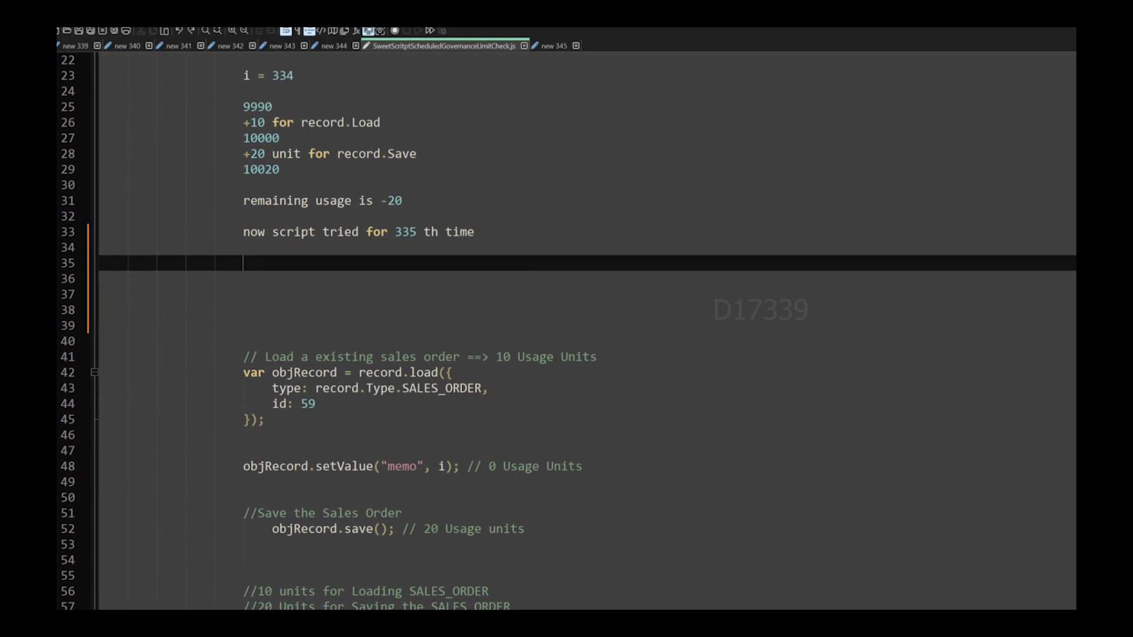
double_click(281, 74)
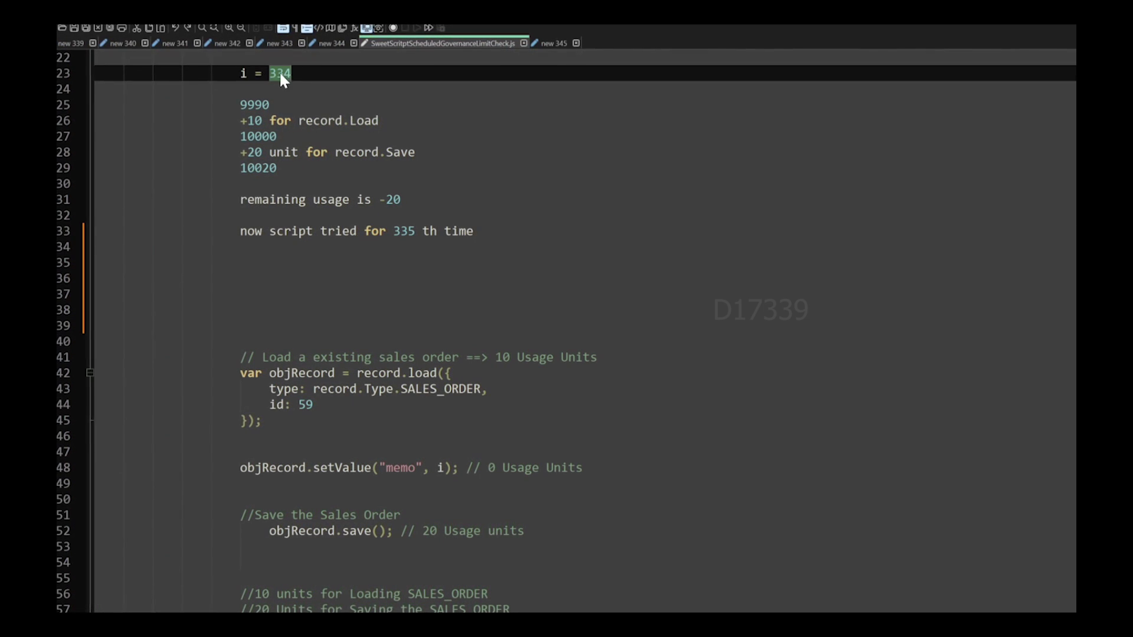
double_click(258, 169)
click(237, 262)
text(so far it has consumed 10020 units)
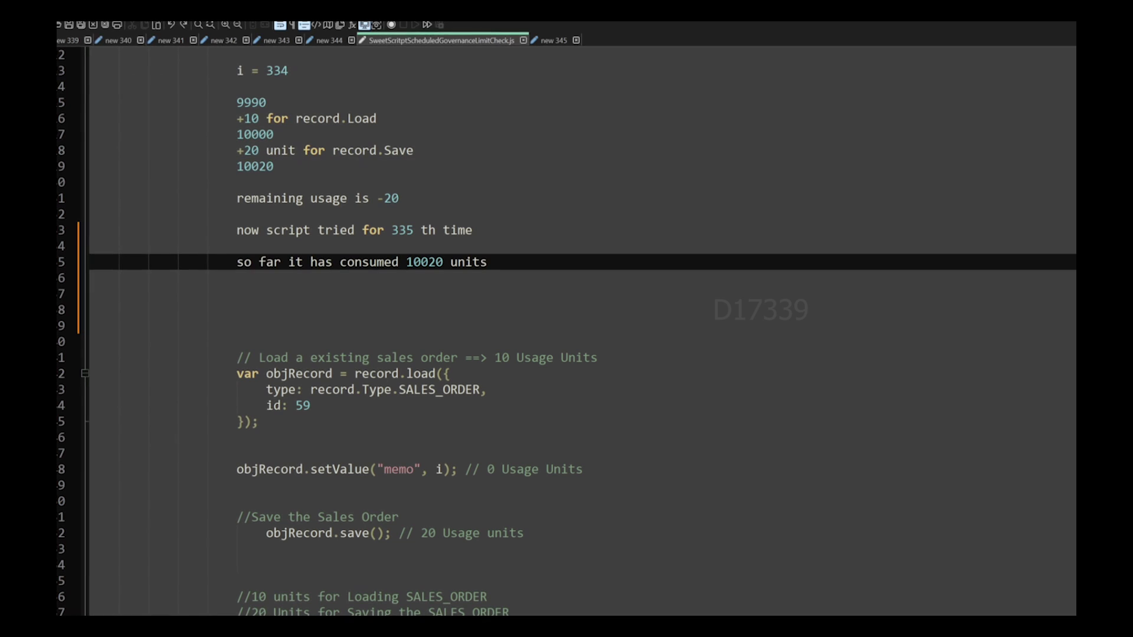
- Add the line "10020 it has crosssed the usage limit" below the consumed units note and highlight its 10020
key(Return)
key(Return)
text(10020 it has crosssed the usage limit)
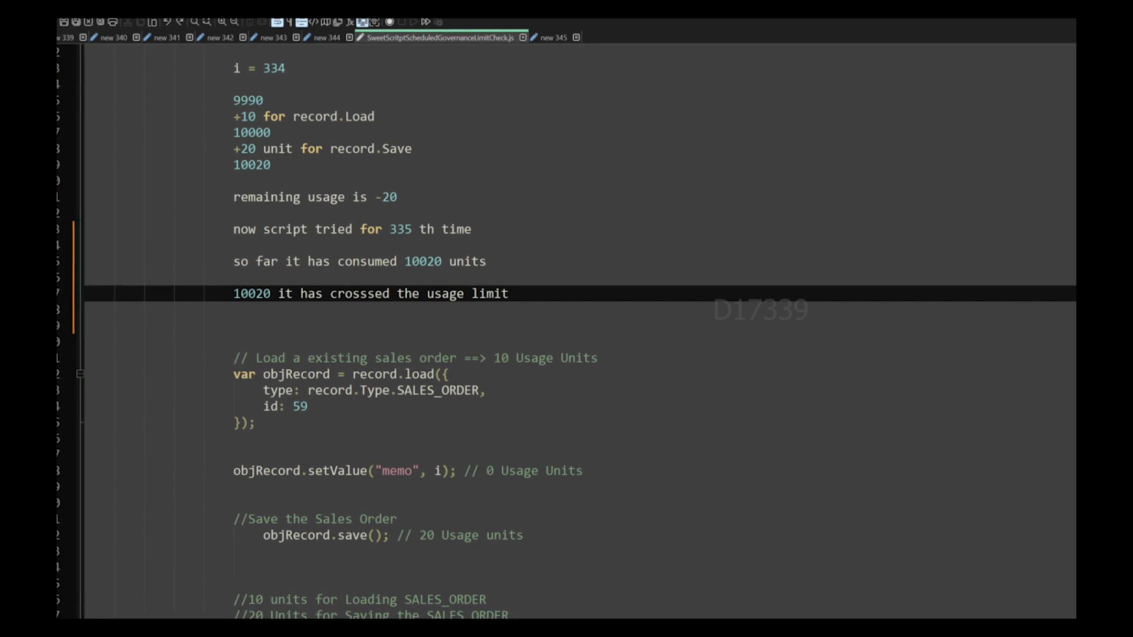
double_click(262, 293)
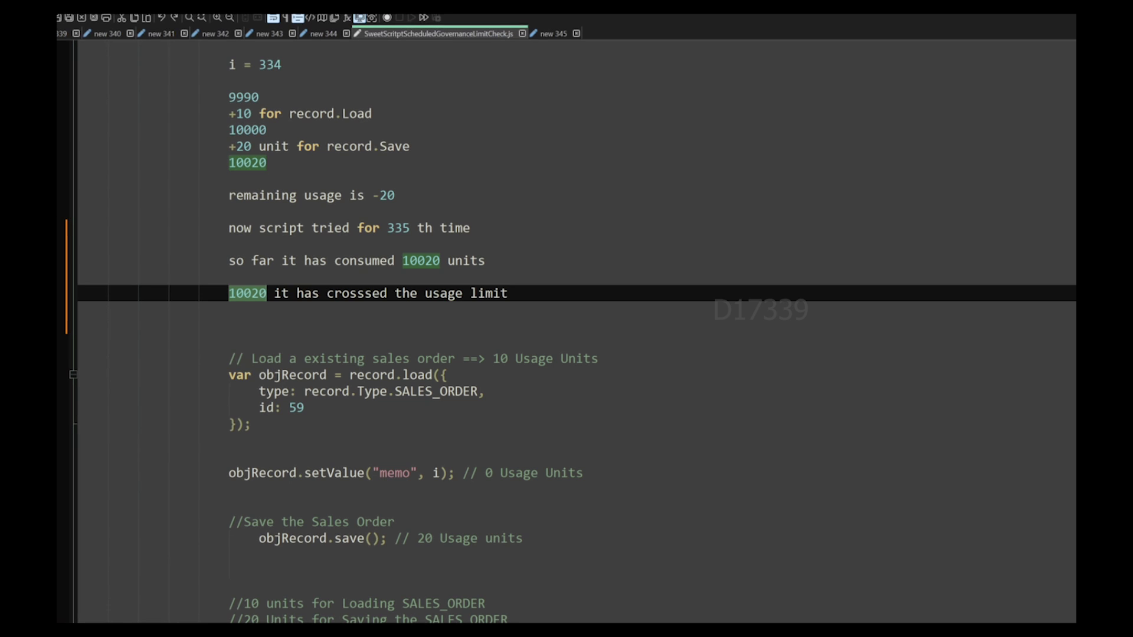
- Add the note "so the Error USAGE LIMIT EXCEEDED" above the record.load comment
key(Down)
key(Down)
key(Down)
key(Down)
key(Down)
key(Down)
key(Down)
key(Down)
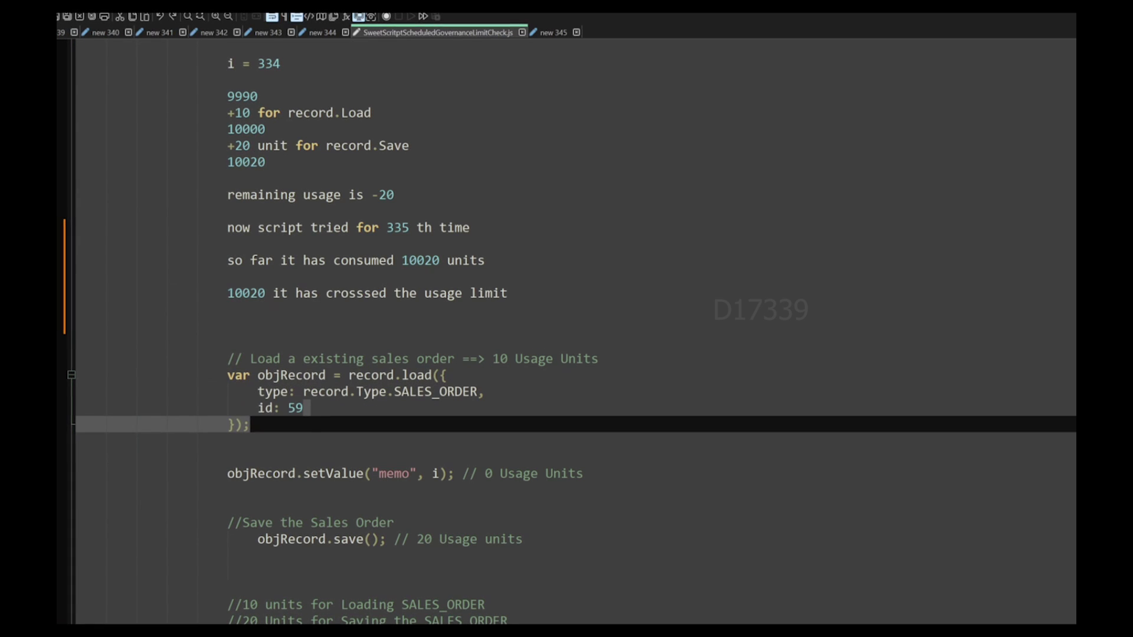
click(228, 325)
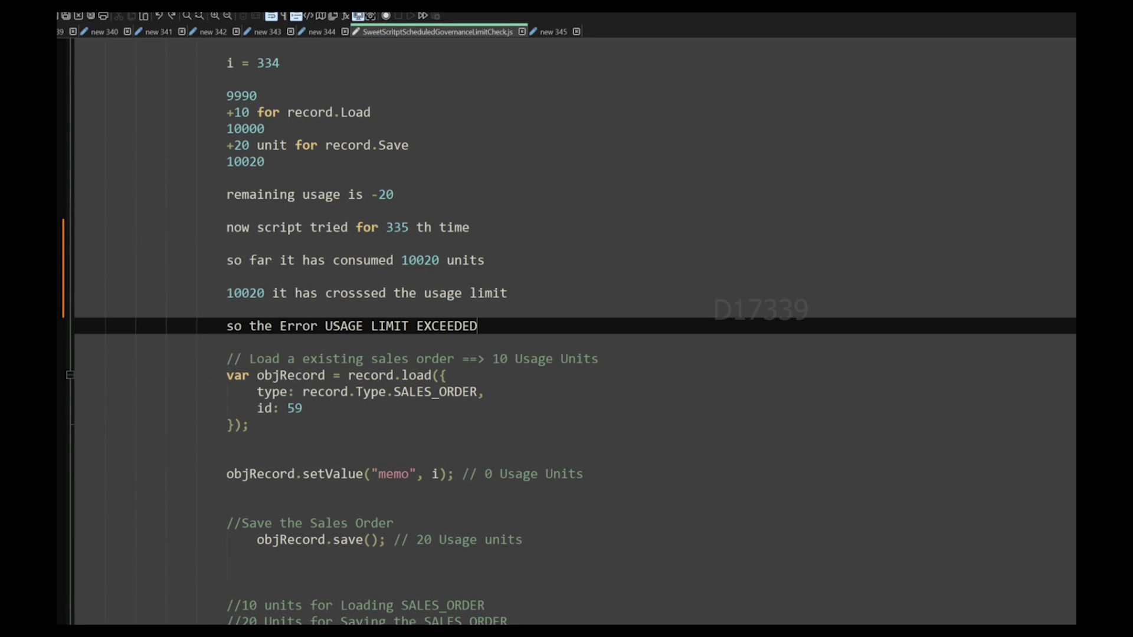
key(shift+Right)
key(shift+Right)
key(shift+Right)
key(shift+Right)
key(shift+Right)
key(shift+Right)
key(shift+Right)
key(shift+Right)
key(shift+Right)
key(shift+Right)
key(shift+Right)
key(shift+Right)
key(shift+Right)
key(shift+Right)
key(shift+Right)
key(shift+Right)
key(shift+Right)
key(shift+Right)
key(shift+Right)
key(shift+Right)
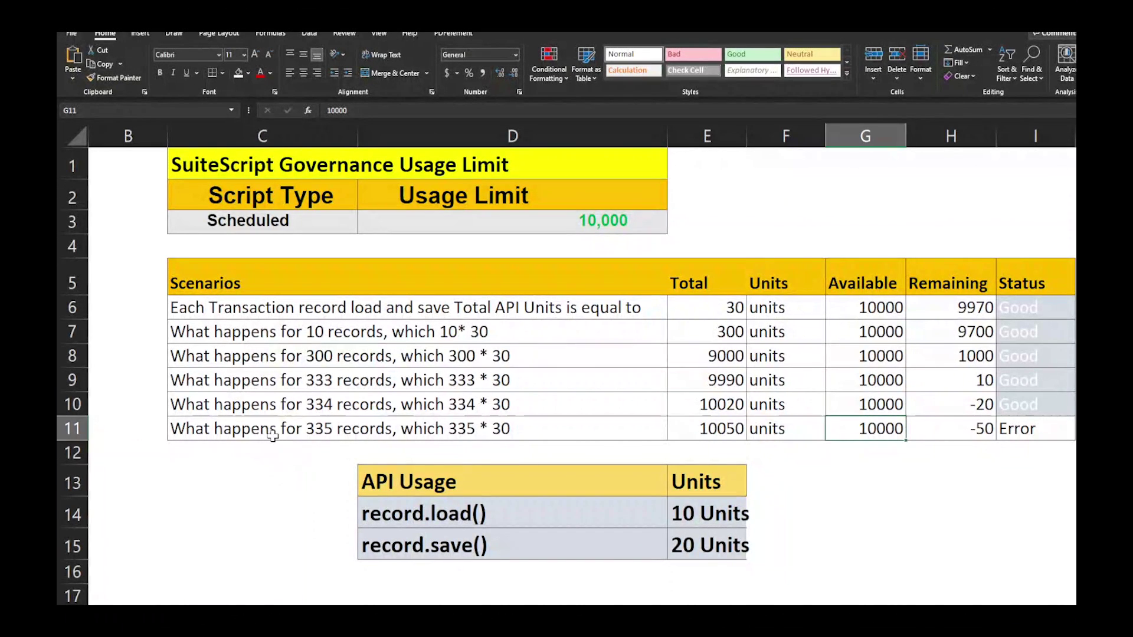
- Switch to the Excel governance sheet and examine the 335-record scenario and its remaining units
click(271, 431)
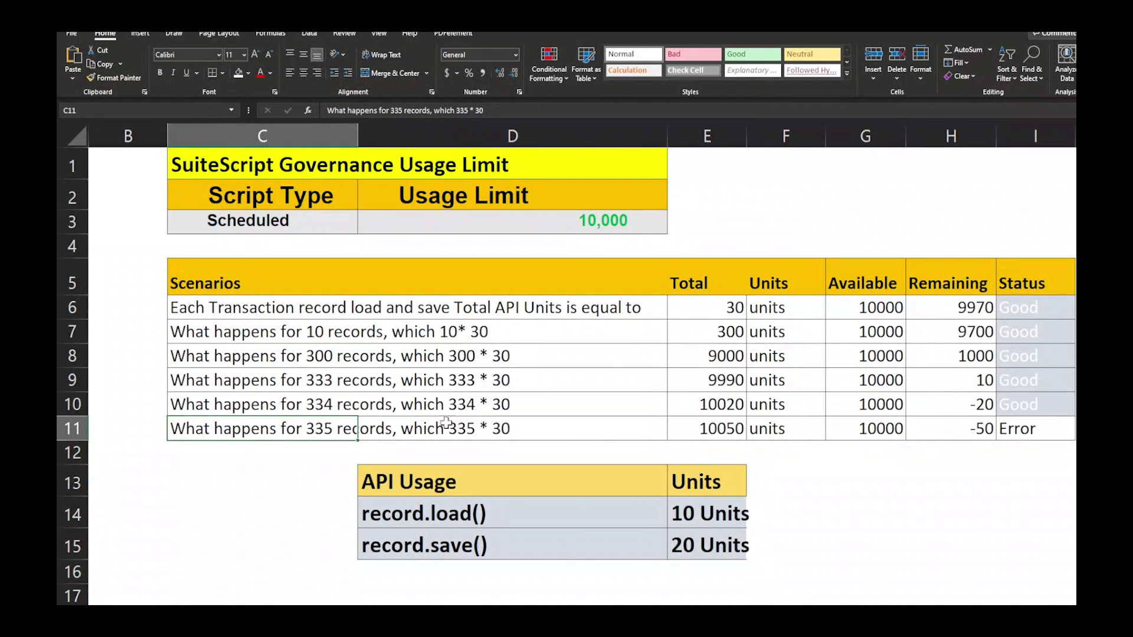
click(970, 431)
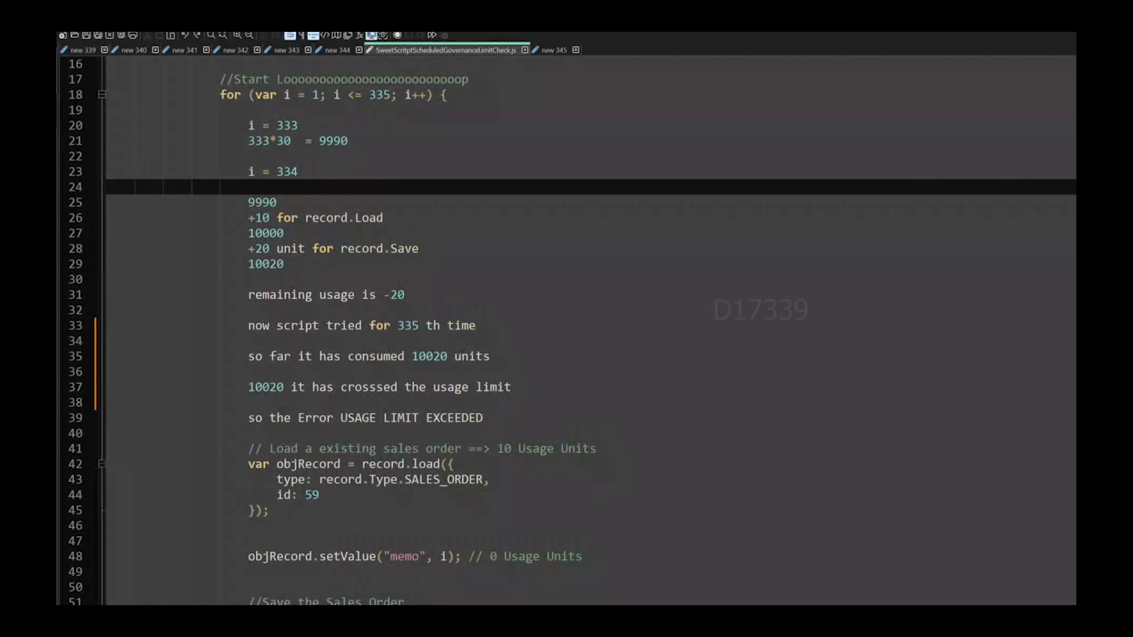
drag(340, 418, 483, 417)
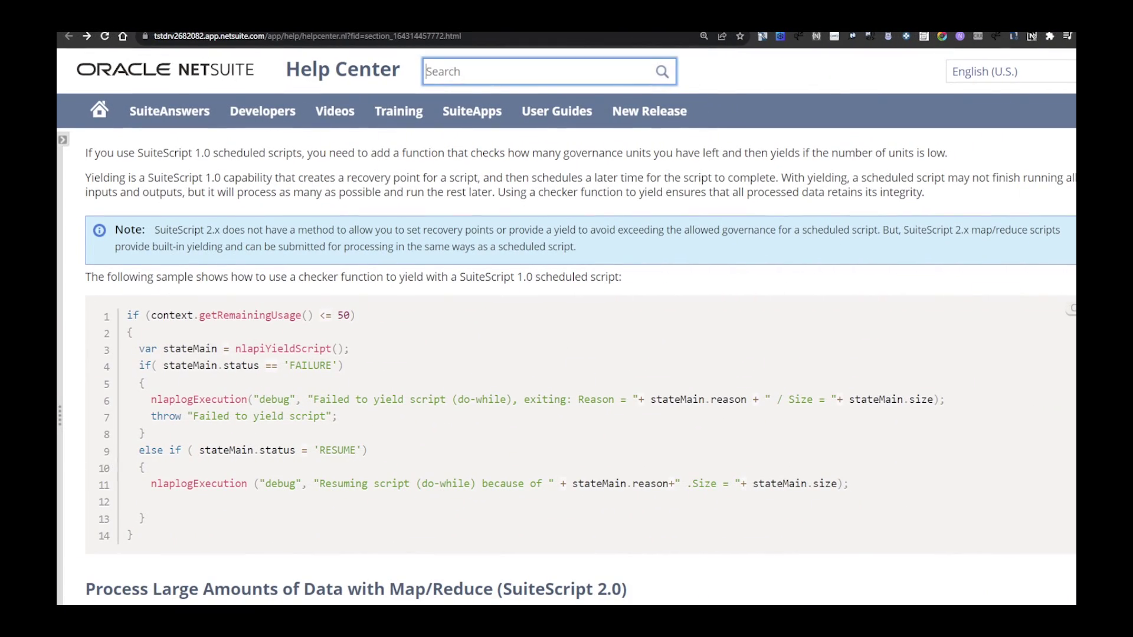
- In the NetSuite Help Center's SuiteScript 1.0 yield sample, highlight getRemainingUsage, the 50 threshold and nlapiYieldScript
double_click(261, 318)
drag(347, 318, 324, 316)
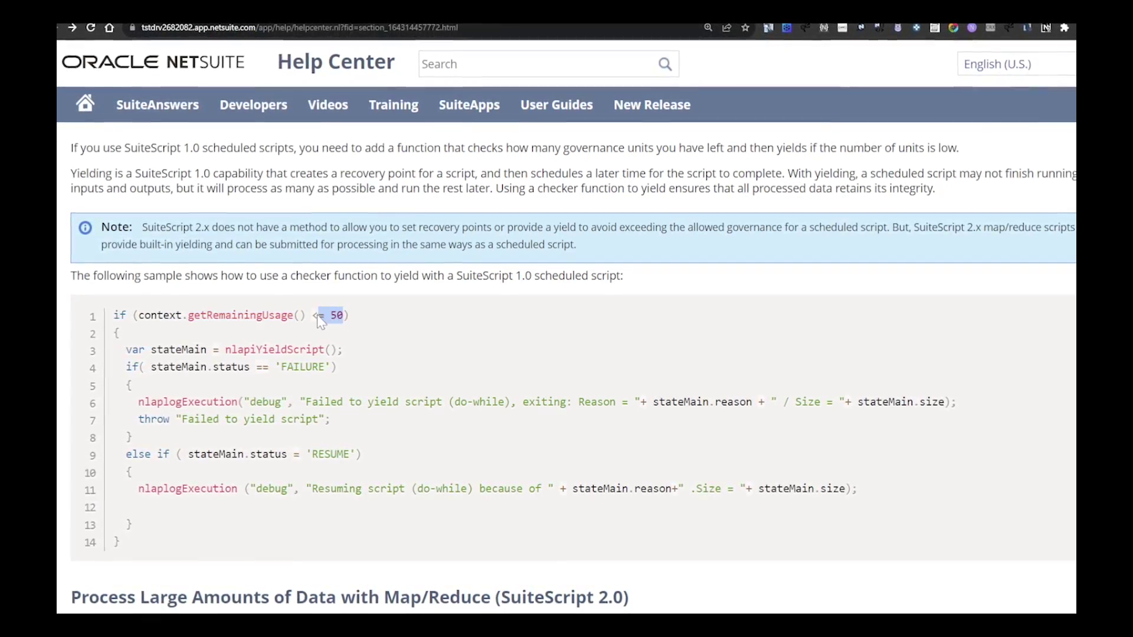
double_click(265, 350)
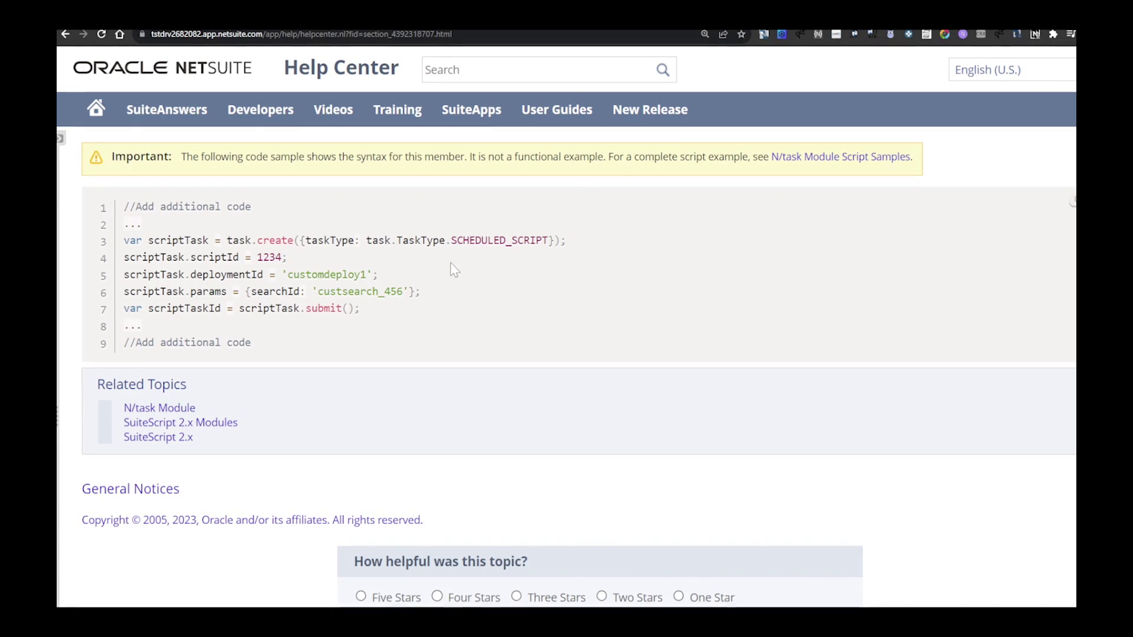
- Examine the scheduled script task syntax sample, highlighting task.create, SCHEDULED_SCRIPT, the script and deployment IDs, and the full code through submit
scroll(453, 270, up, 1)
drag(226, 299, 523, 302)
click(570, 305)
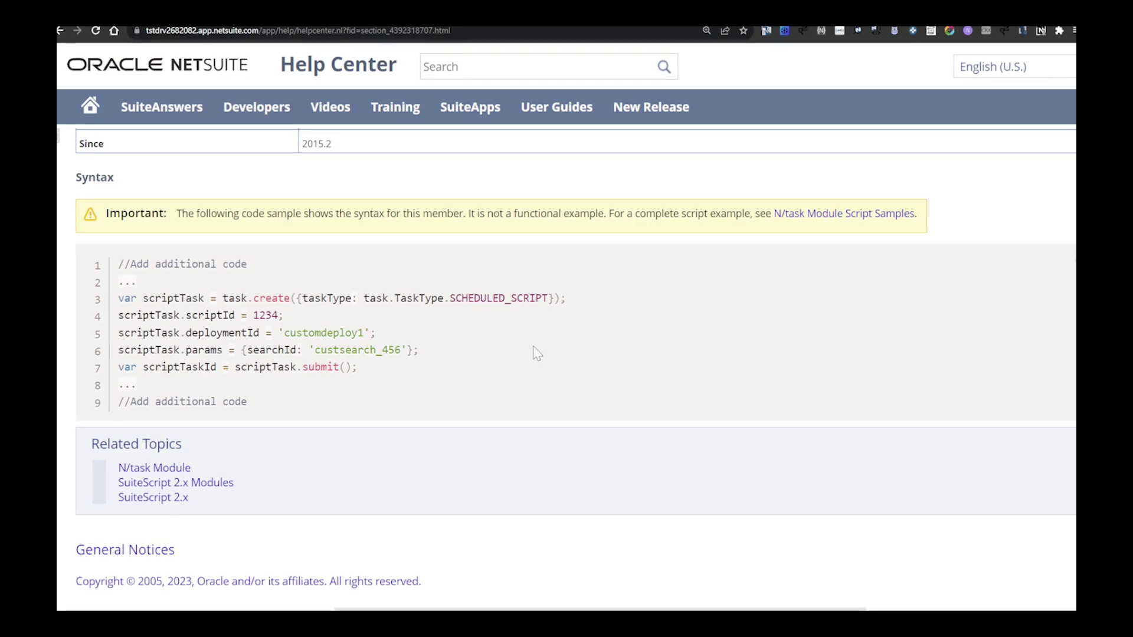
double_click(501, 299)
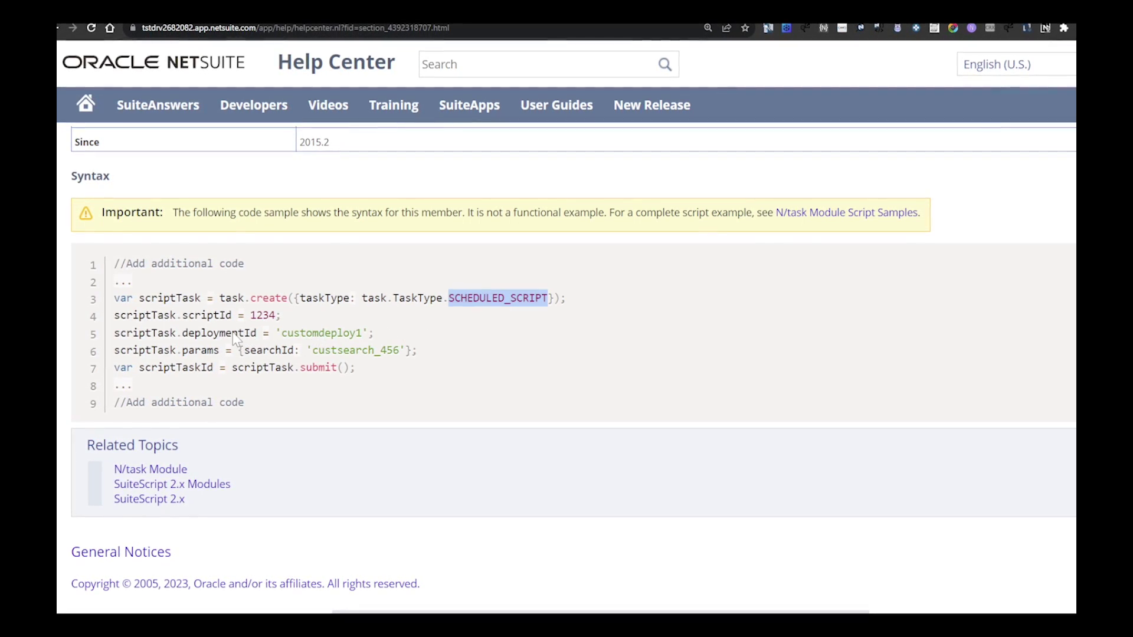
double_click(194, 317)
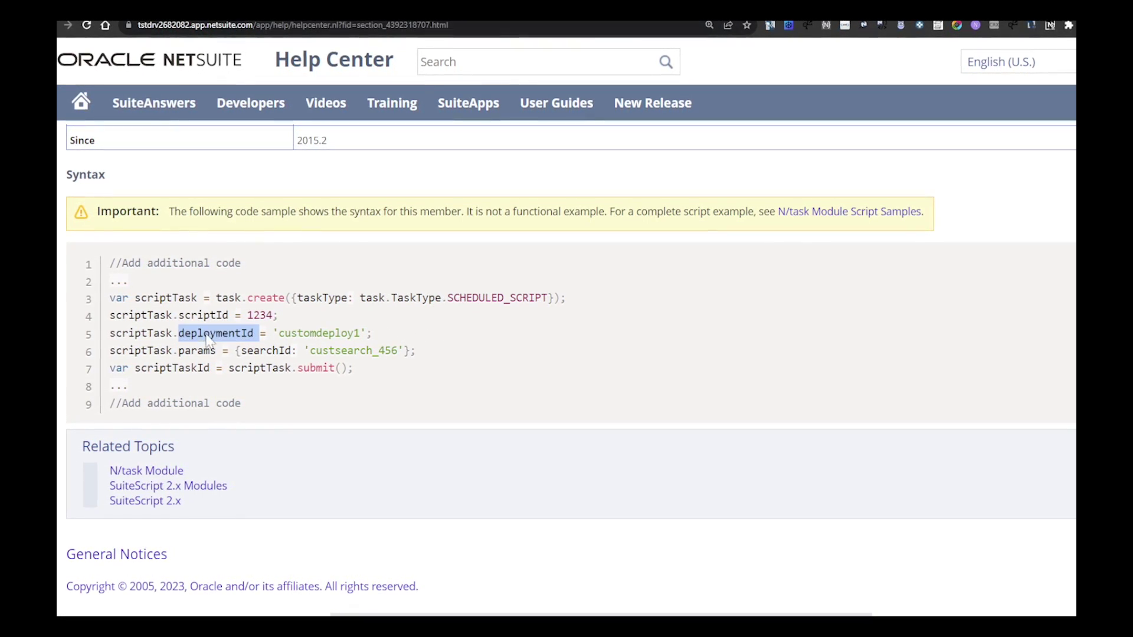
drag(357, 373, 110, 306)
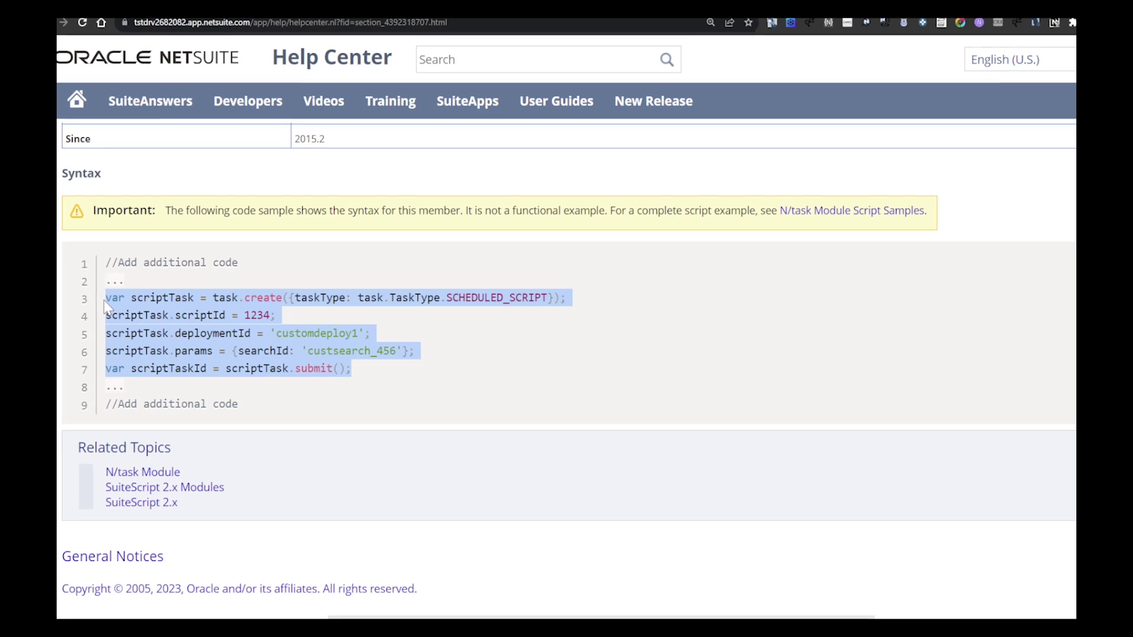
click(484, 356)
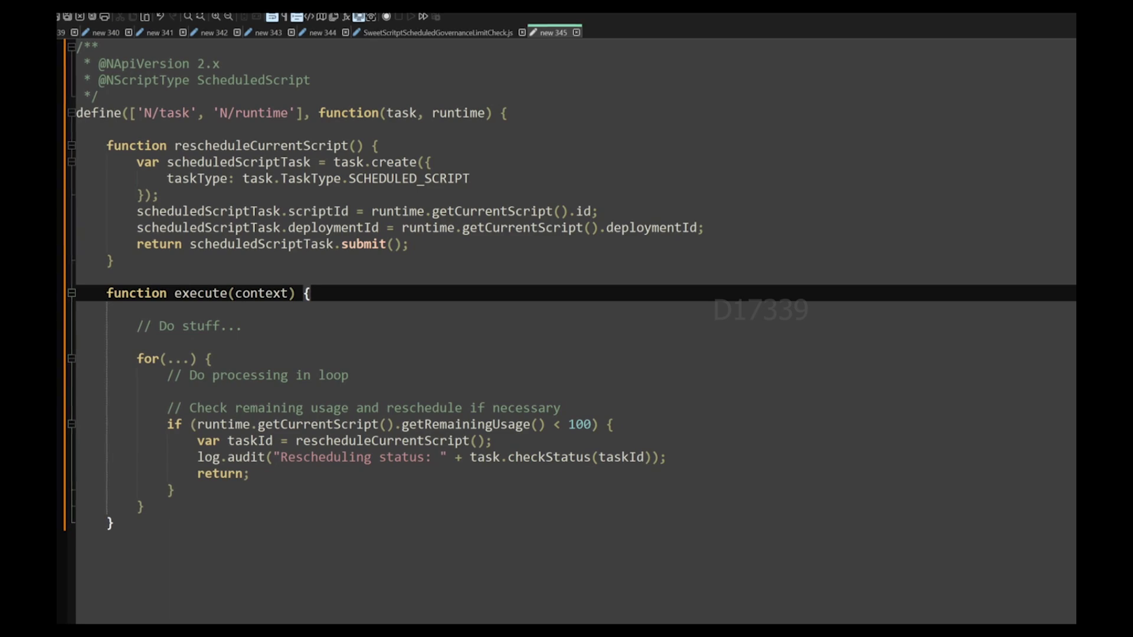
- Review the rescheduling script in the code editor, highlighting the rescheduleCurrentScript body, the getCurrentScript calls and the remaining-usage check block
drag(141, 164, 247, 245)
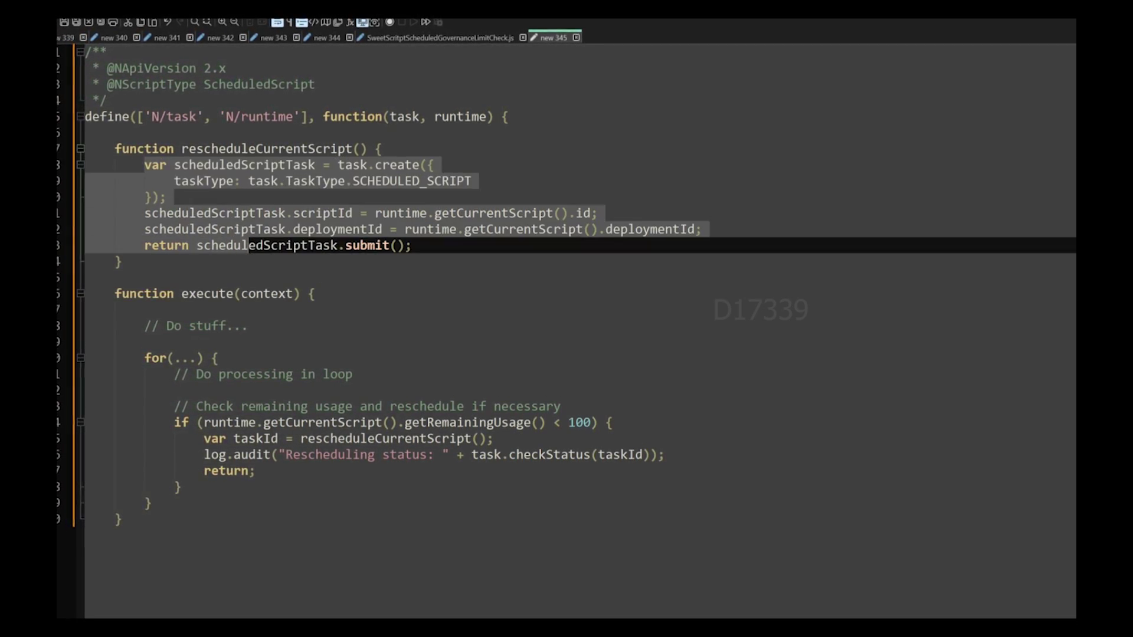
click(245, 326)
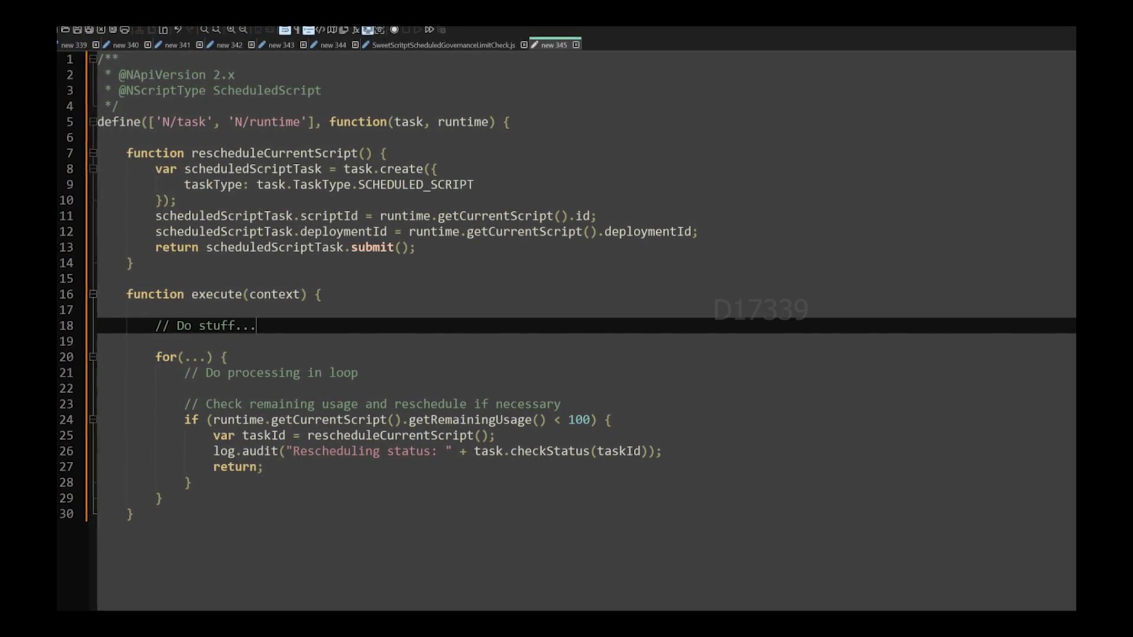
double_click(495, 215)
double_click(524, 231)
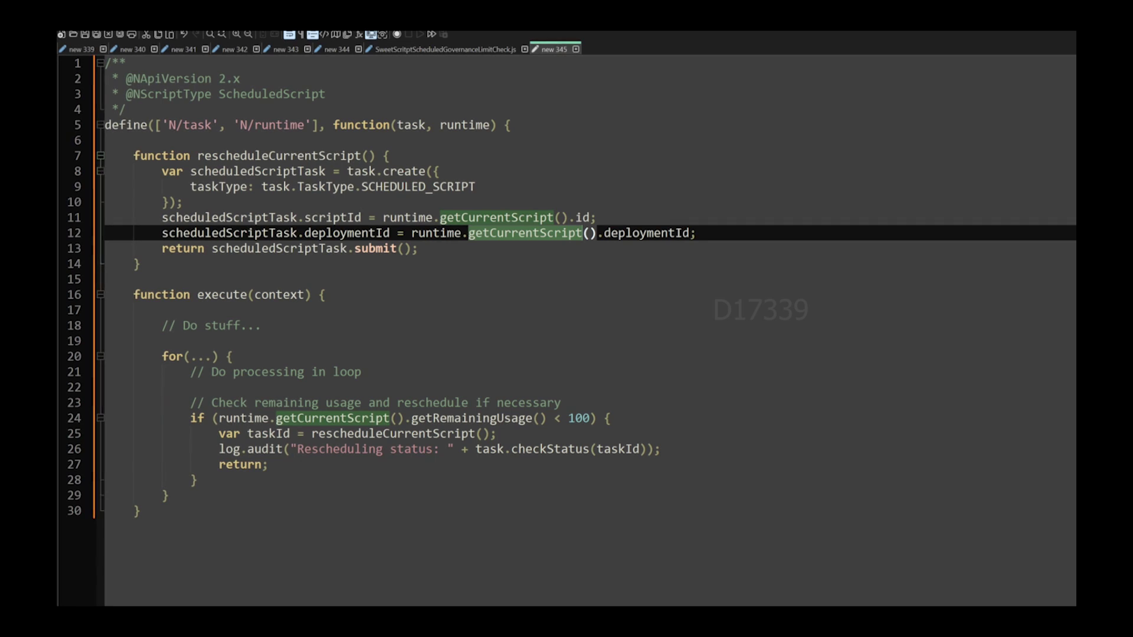
drag(210, 434, 267, 464)
click(198, 479)
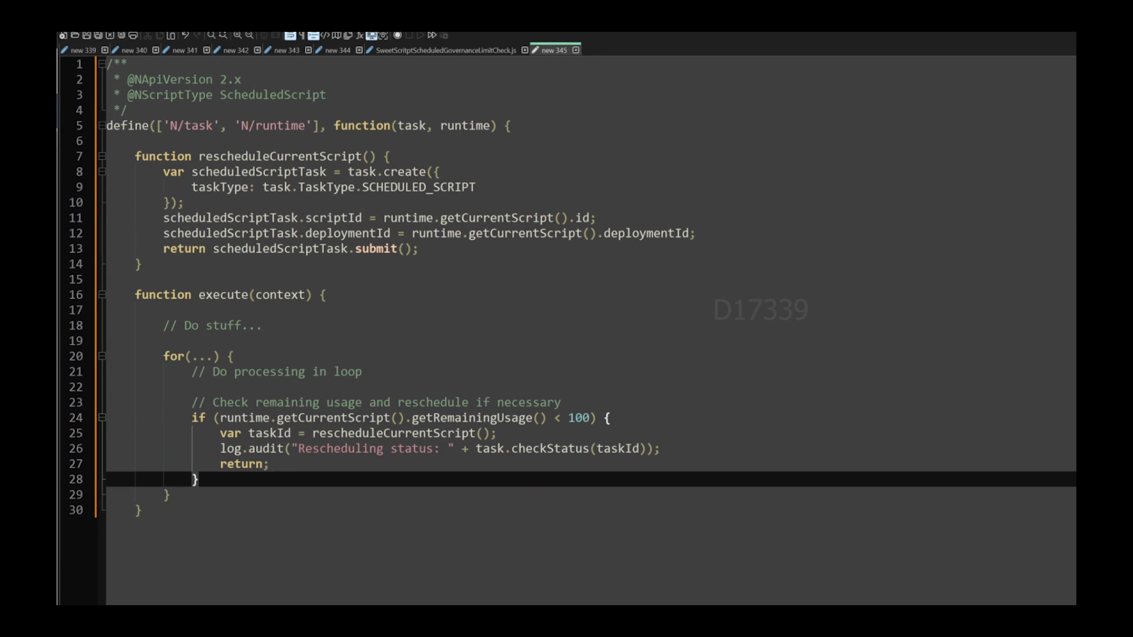
click(362, 372)
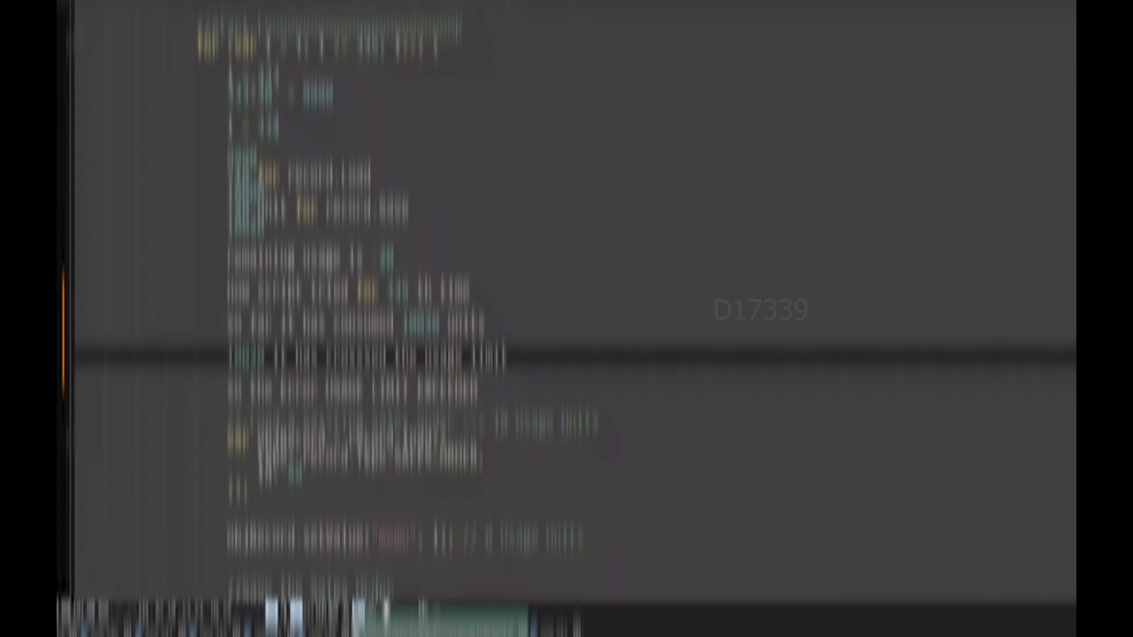
- Return to the annotated SweetScritptScheduledGovernanceLimitCheck.js script and highlight USAGE LIMIT EXCEEDED in the error note
drag(325, 424, 477, 424)
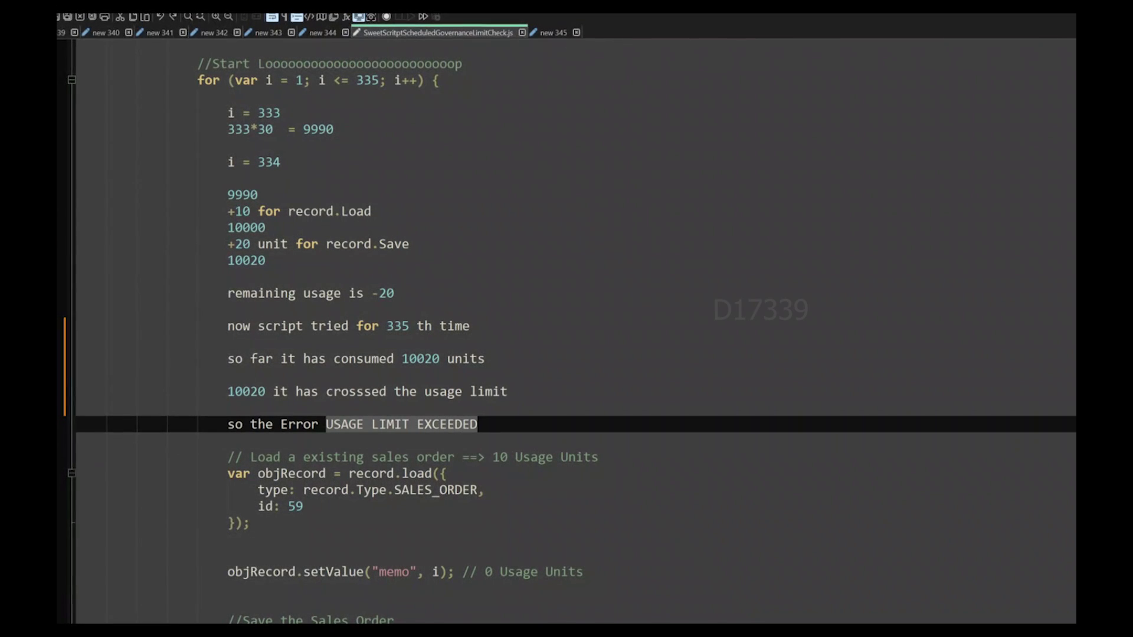
click(477, 424)
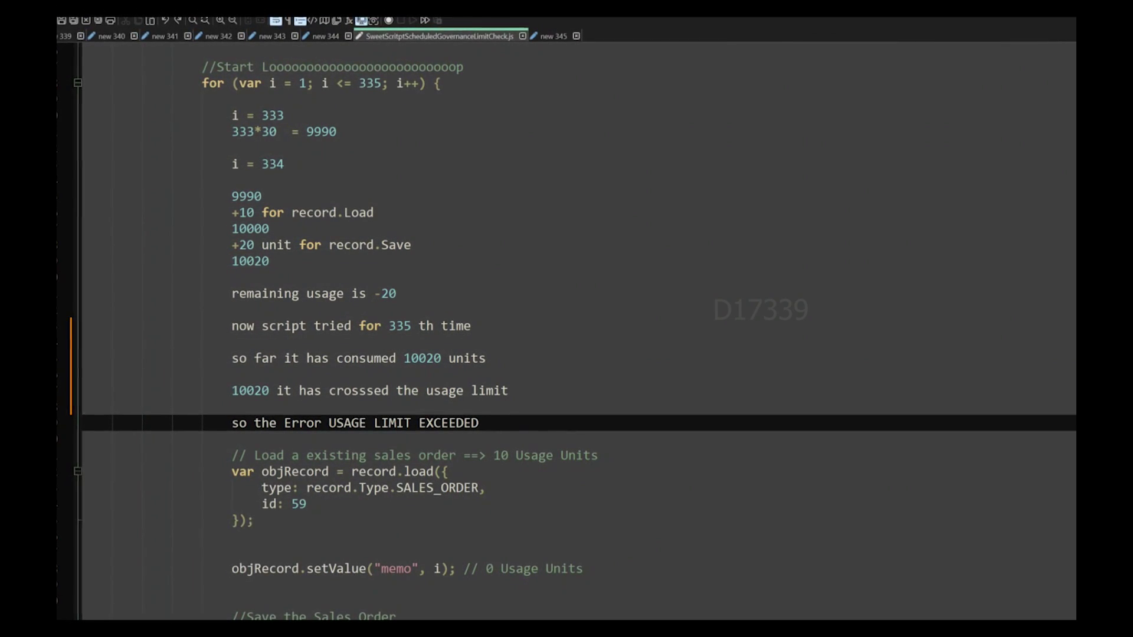